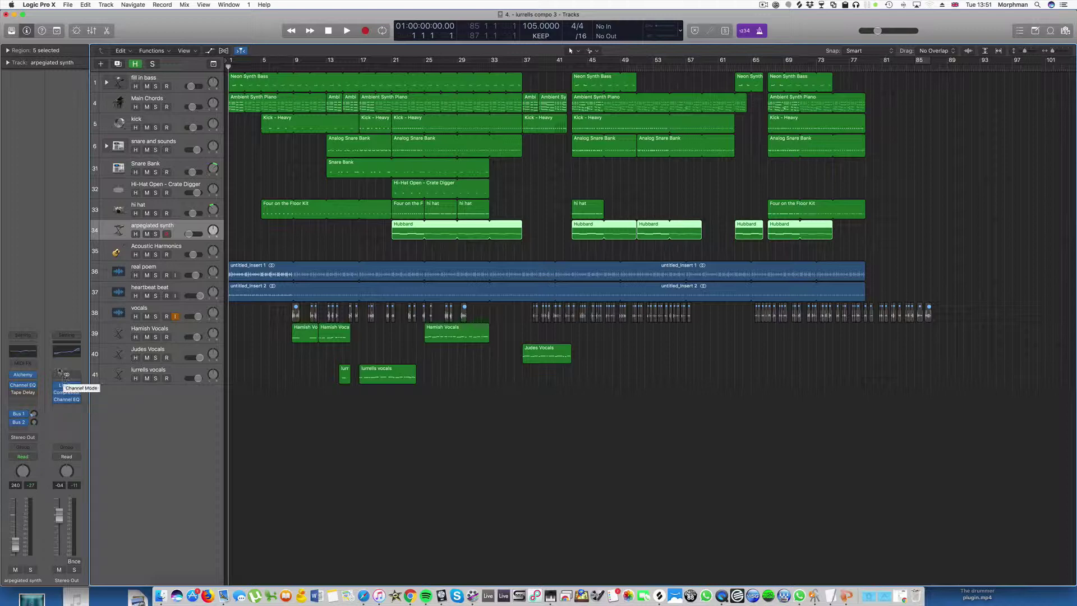
# Step: Play the song from the start after checking the master output's limiter settings
pyautogui.press('space')
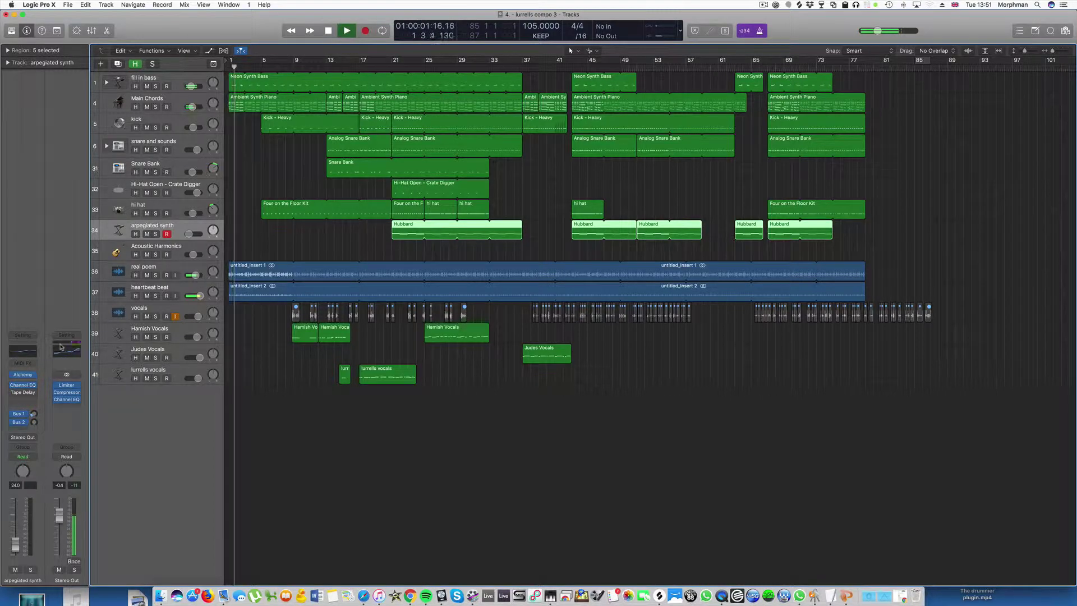
pyautogui.click(66, 385)
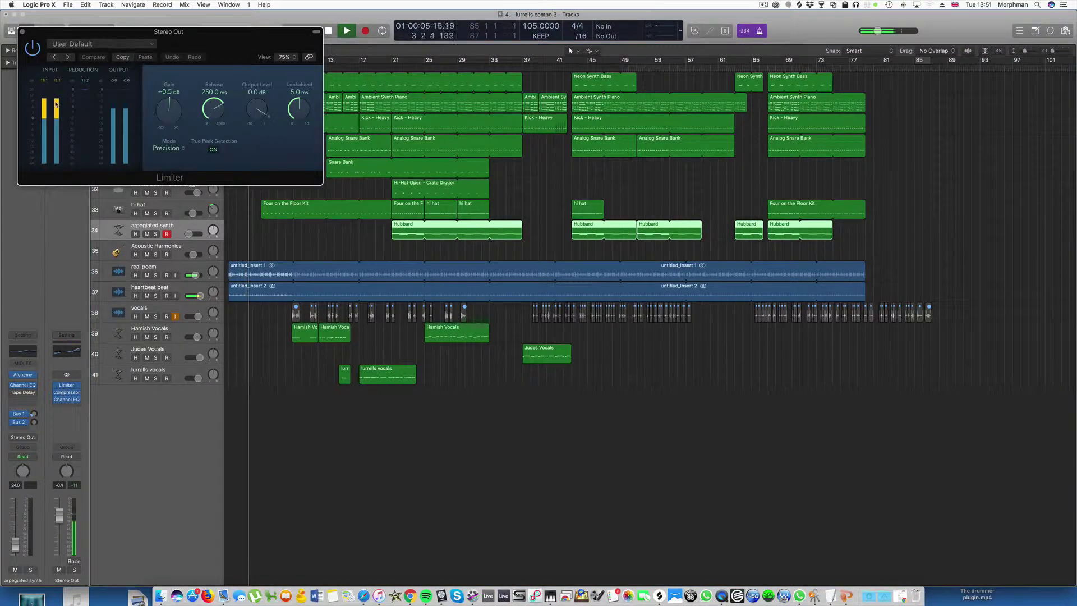
pyautogui.click(22, 33)
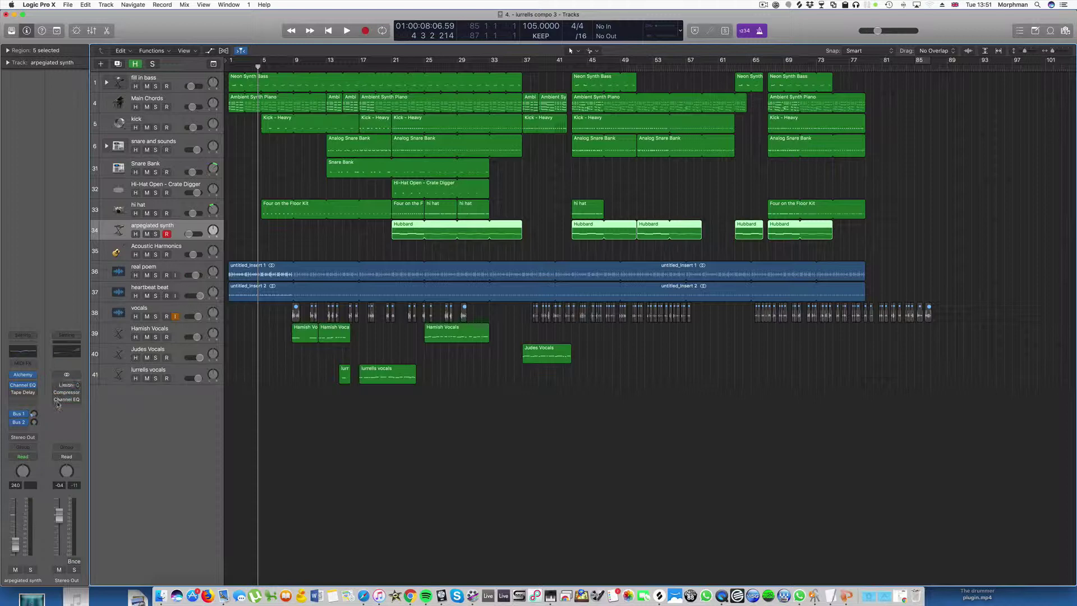
pyautogui.press('Return')
pyautogui.press('space')
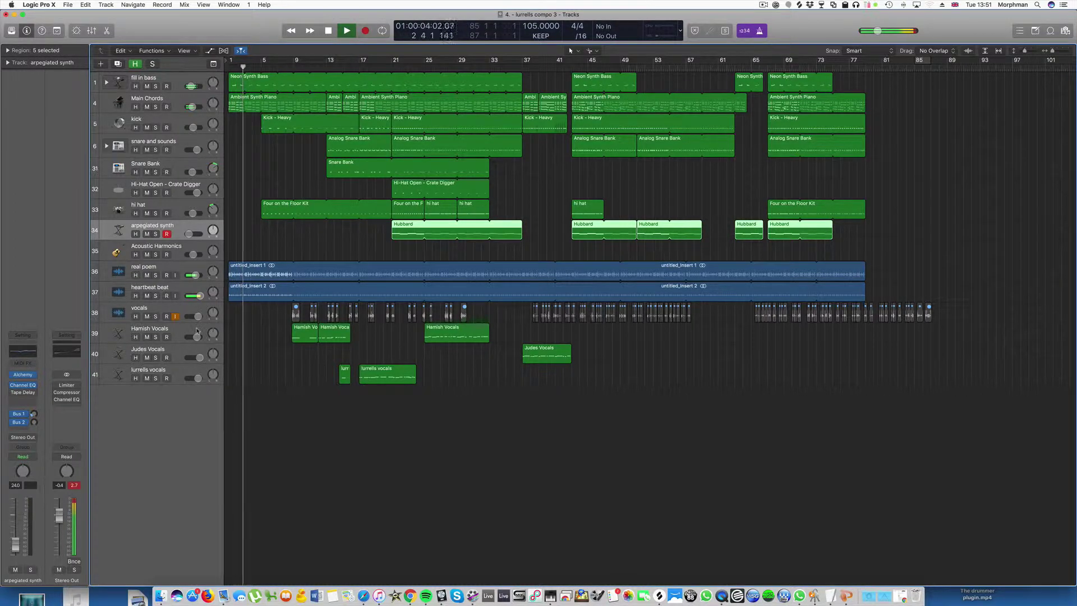
pyautogui.press('space')
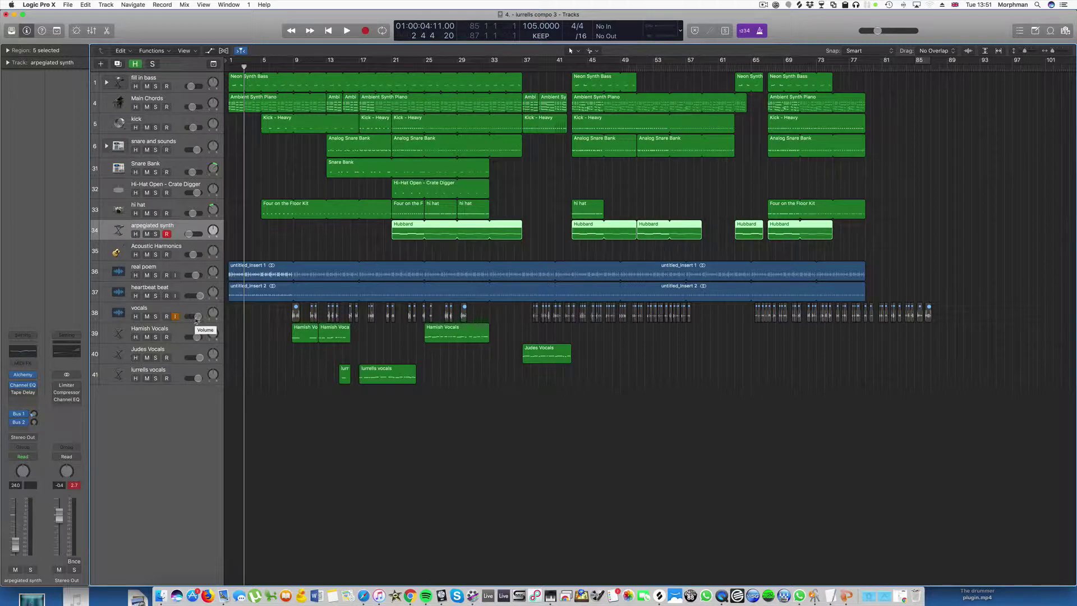
# Step: Solo the heartbeat beat track and play it from the beginning
pyautogui.click(183, 290)
pyautogui.press('s')
pyautogui.press('Return')
pyautogui.press('space')
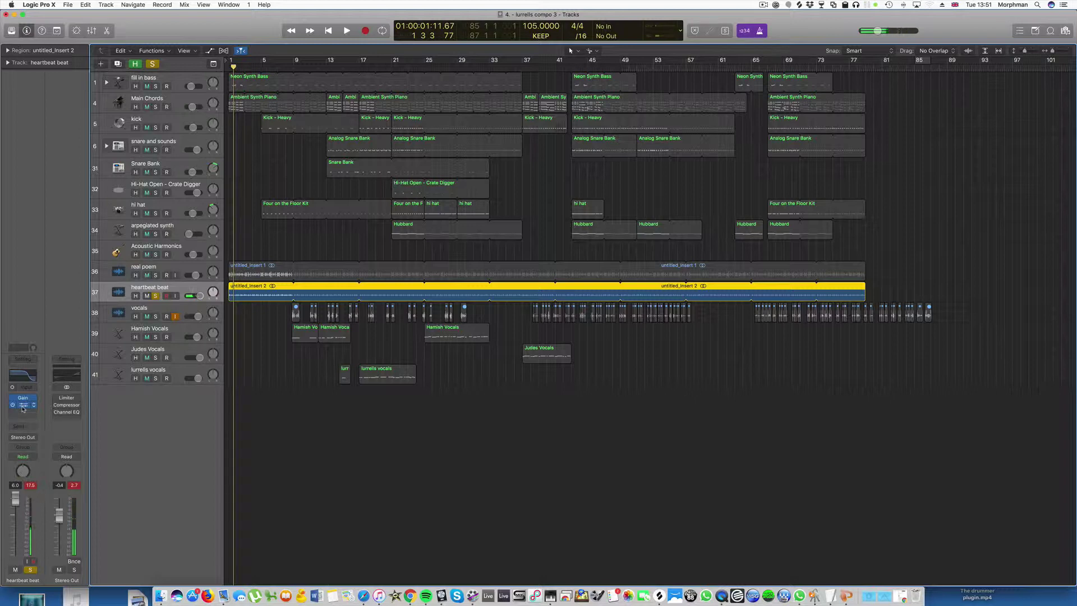
# Step: Insert a bypassed Channel EQ on heartbeat beat and lower its fader to 0.1 dB
pyautogui.click(25, 409)
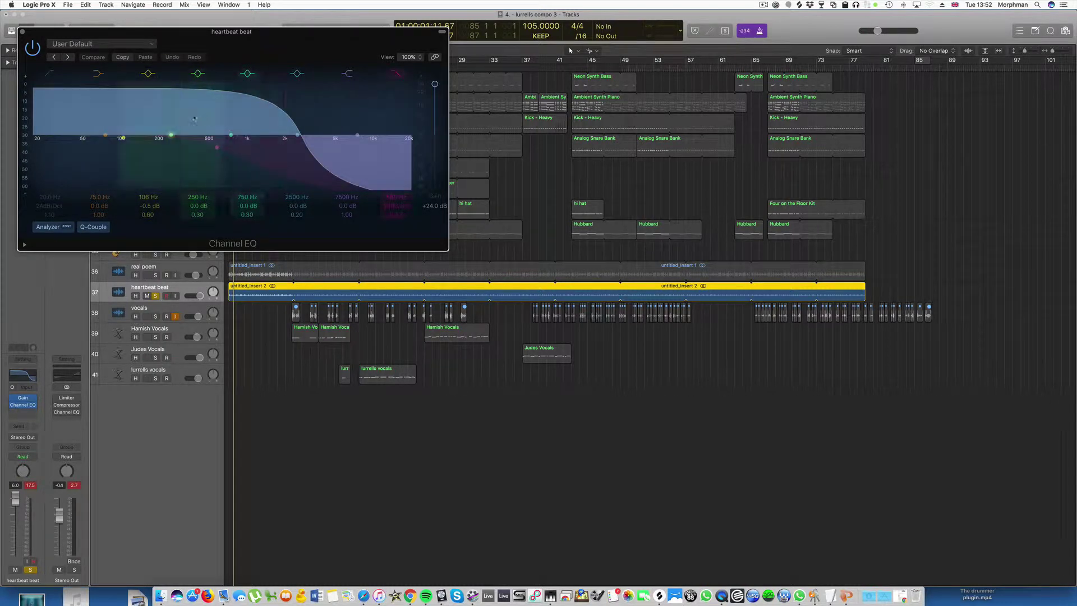
pyautogui.click(32, 48)
pyautogui.press('Return')
pyautogui.press('space')
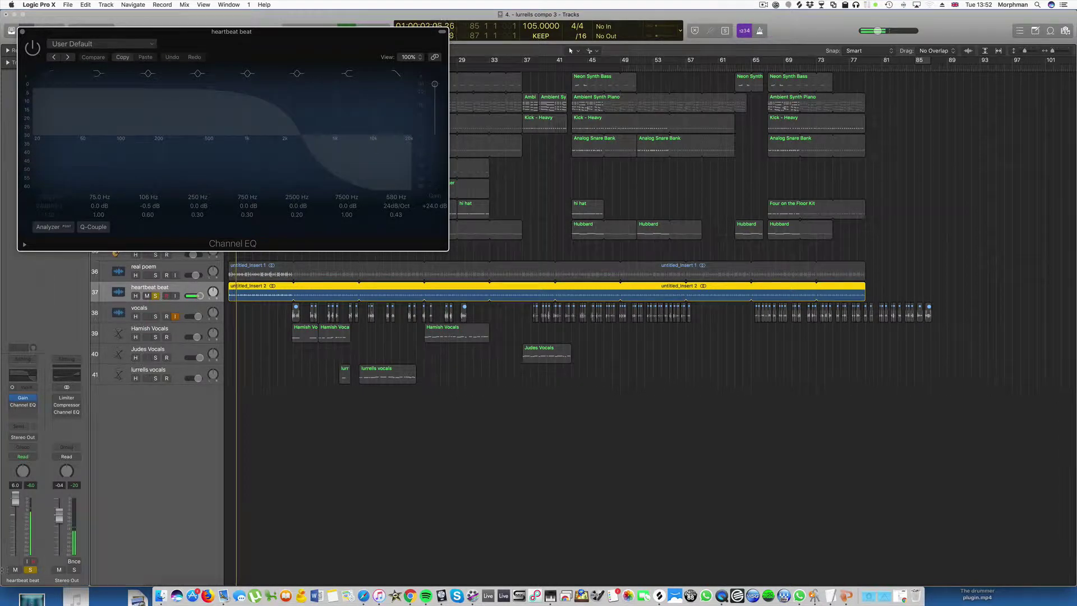
pyautogui.moveTo(15, 503); pyautogui.dragTo(16, 518)
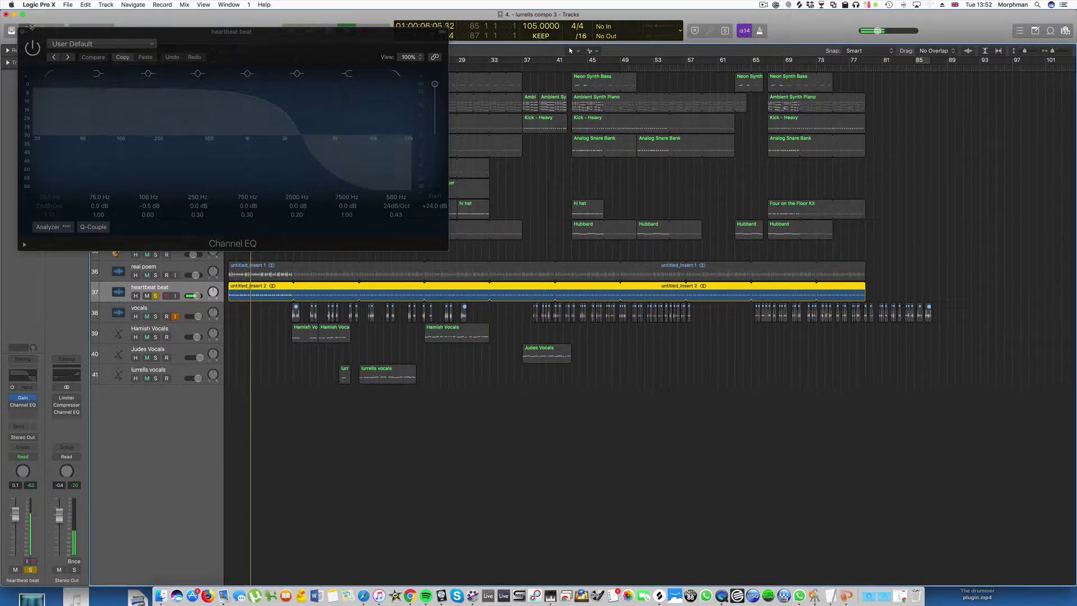
pyautogui.click(23, 33)
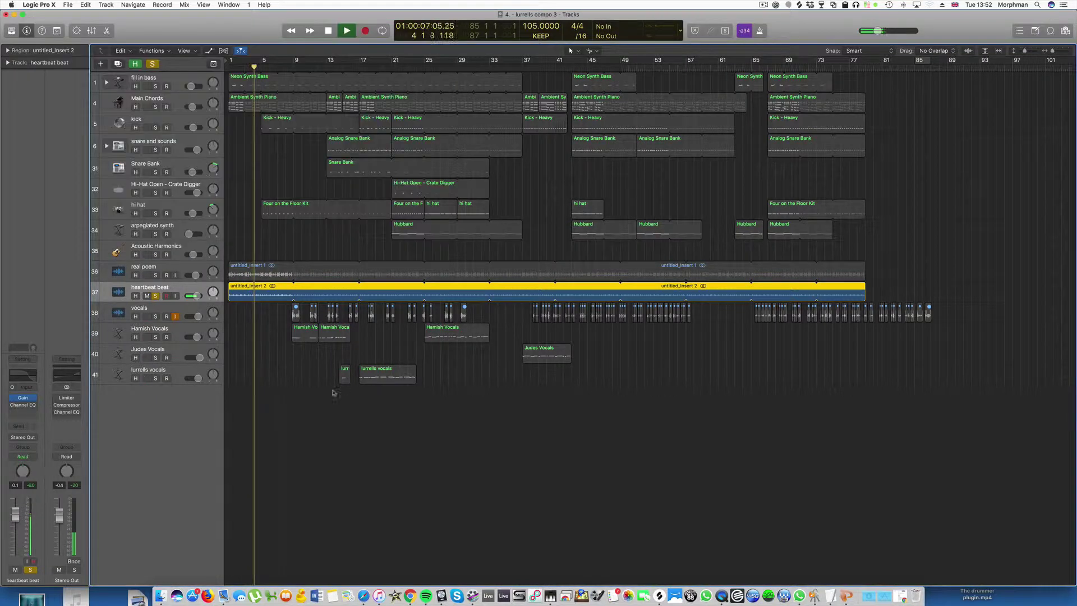
# Step: Normalize the heartbeat beat region's audio file via the editor's Functions menu and preview it
pyautogui.click(258, 292)
pyautogui.doubleClick(257, 292)
pyautogui.press('space')
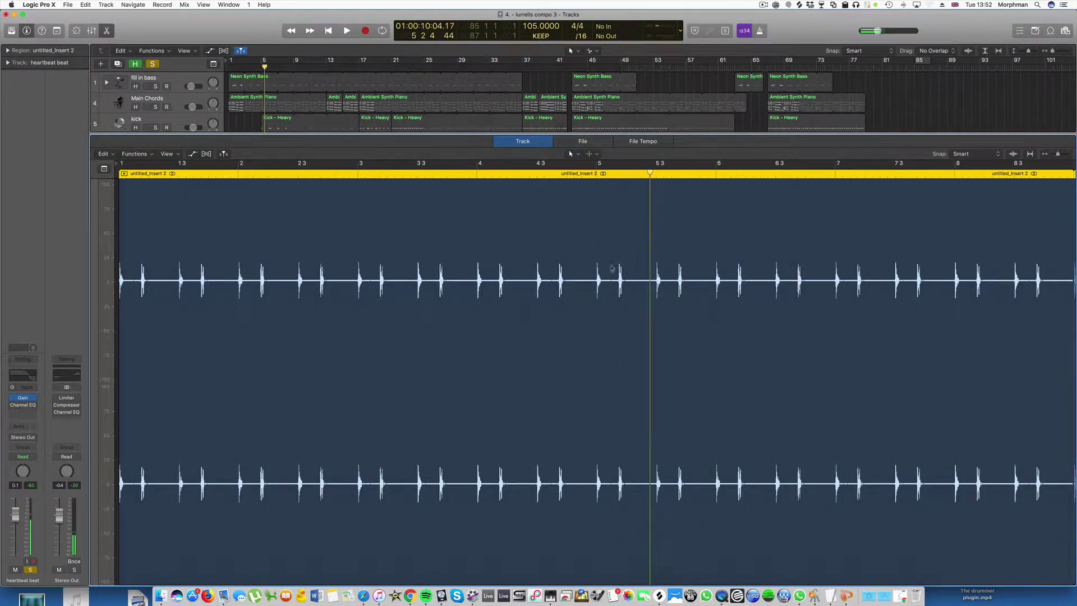
pyautogui.click(584, 141)
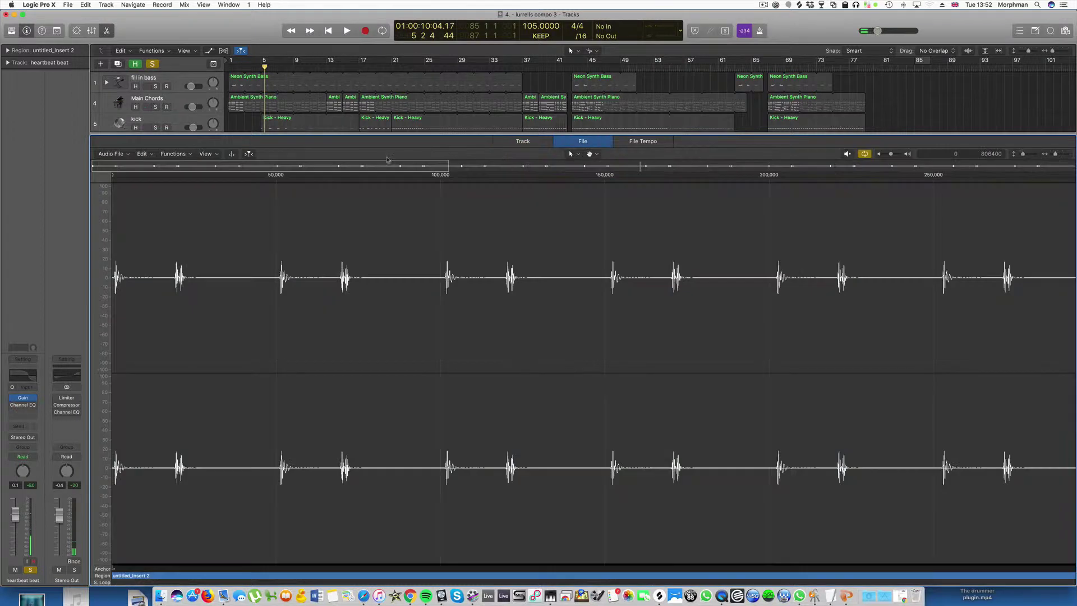
pyautogui.click(172, 153)
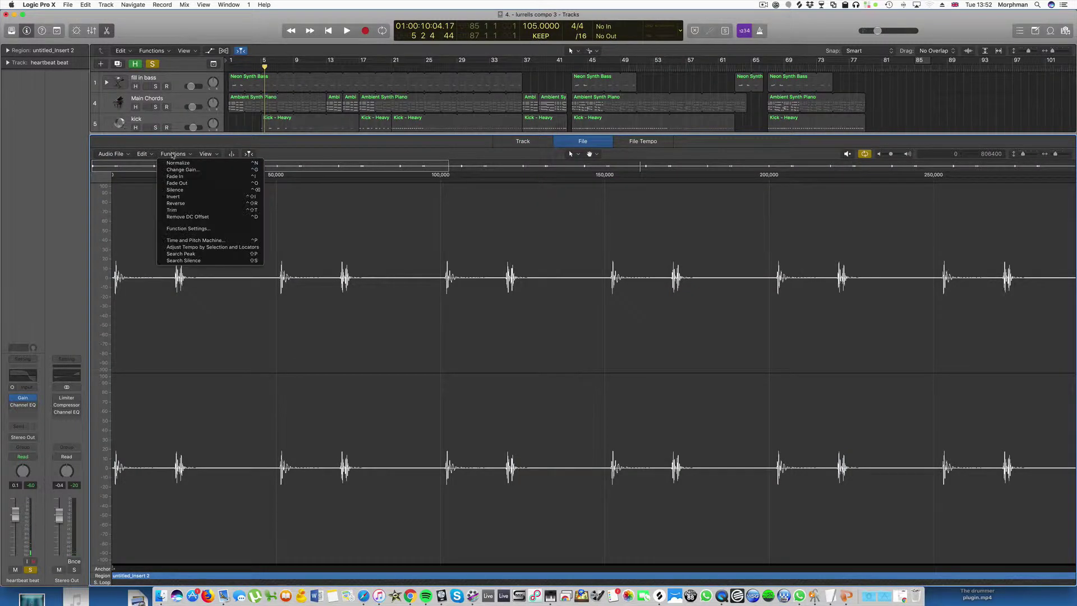
pyautogui.click(179, 164)
pyautogui.press('space')
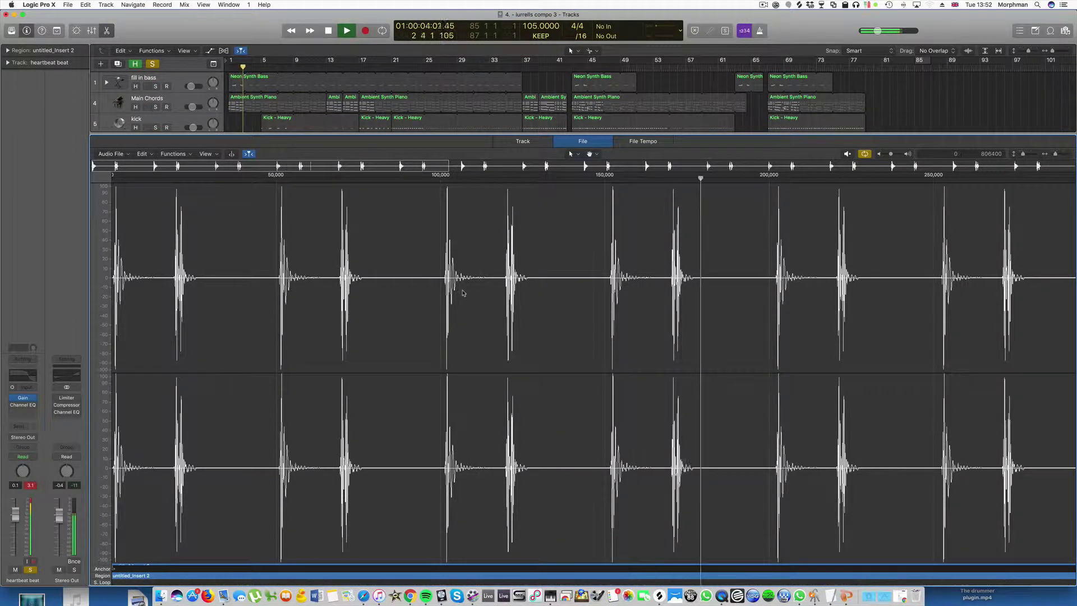
pyautogui.press('p')
pyautogui.press('p')
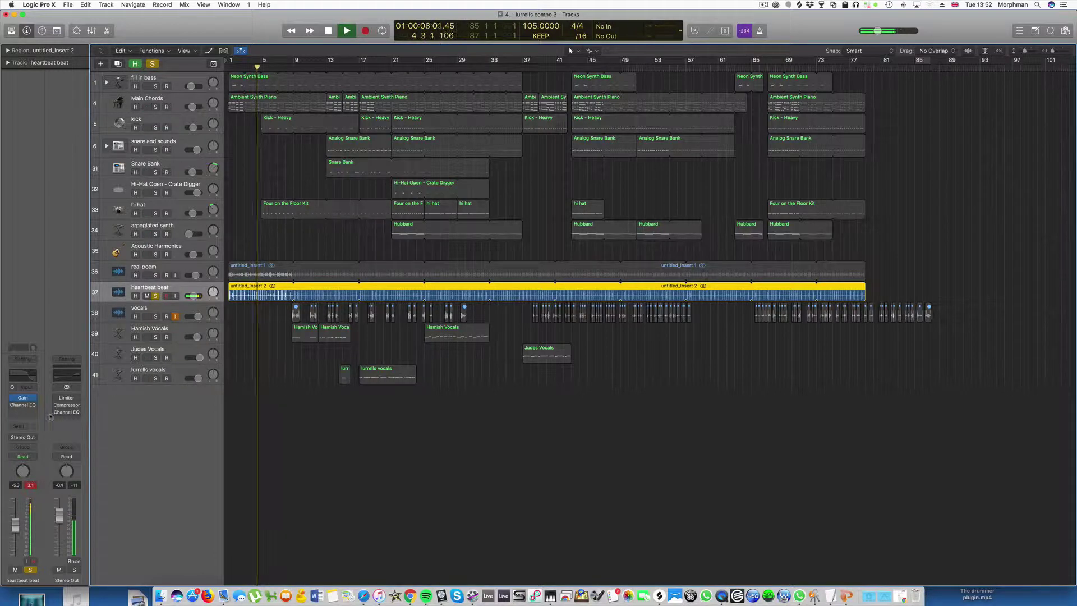
# Step: Insert a mono Compressor on the heartbeat beat track
pyautogui.press('space')
pyautogui.click(33, 399)
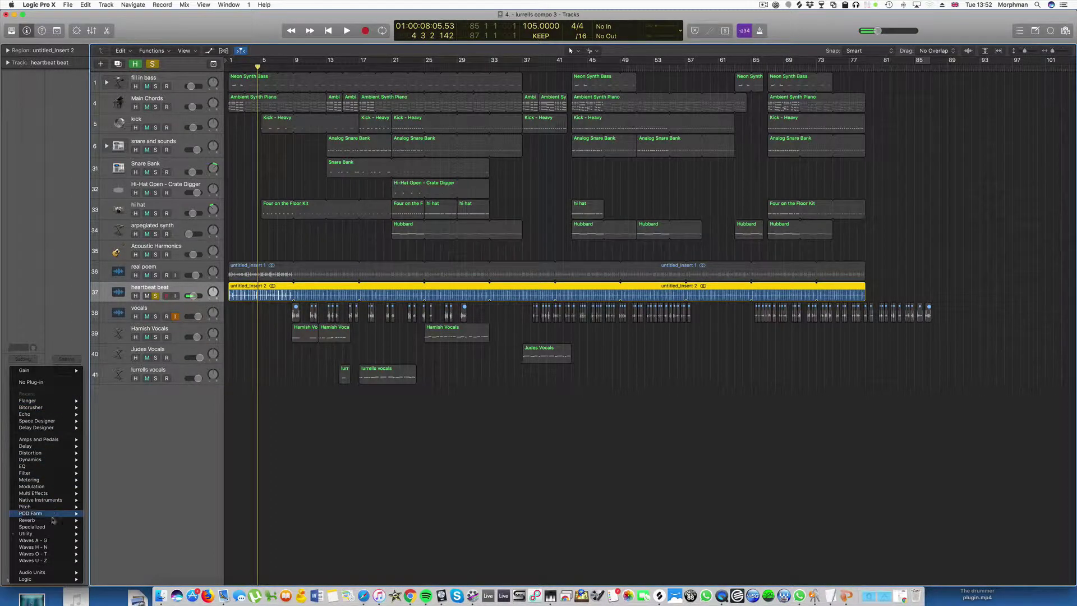
pyautogui.moveTo(50, 454)
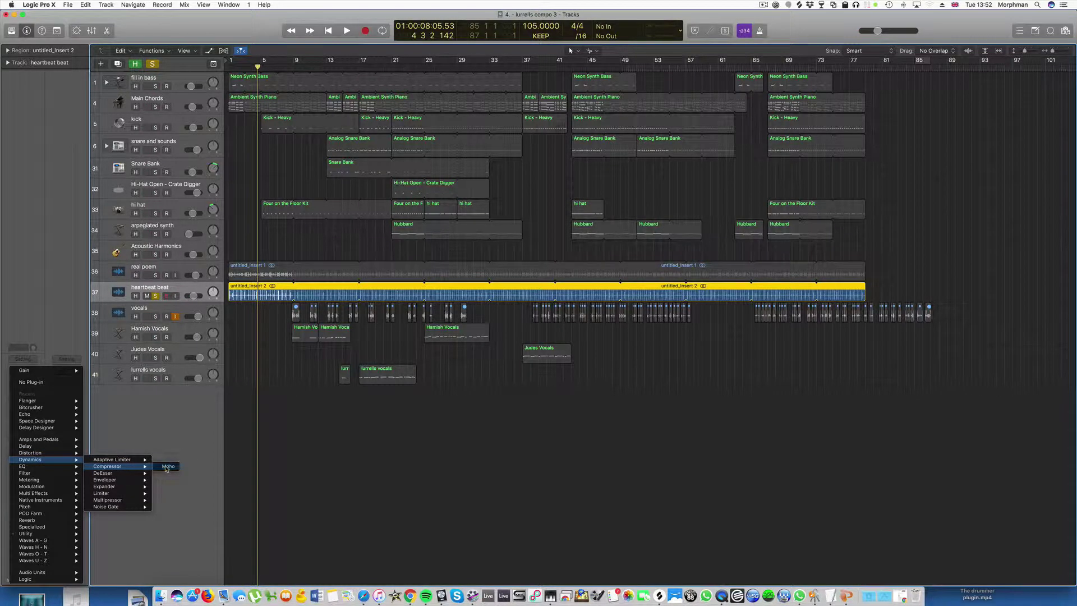
pyautogui.click(167, 467)
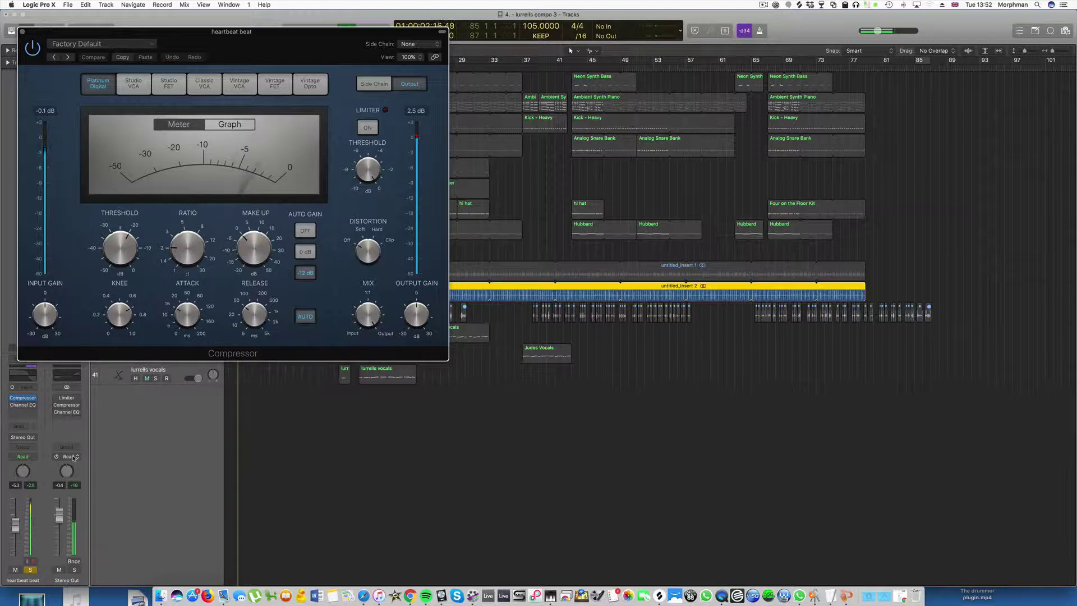
# Step: Reset the Channel EQ to default, add a ~40 Hz low cut and +10 dB boost near 365 Hz
pyautogui.click(22, 404)
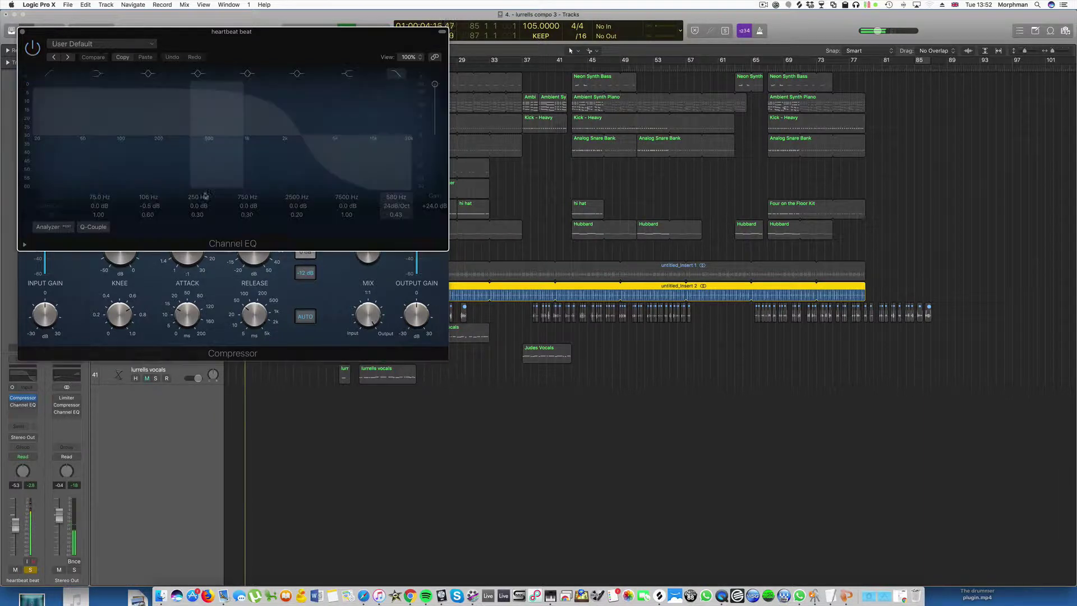
pyautogui.click(112, 44)
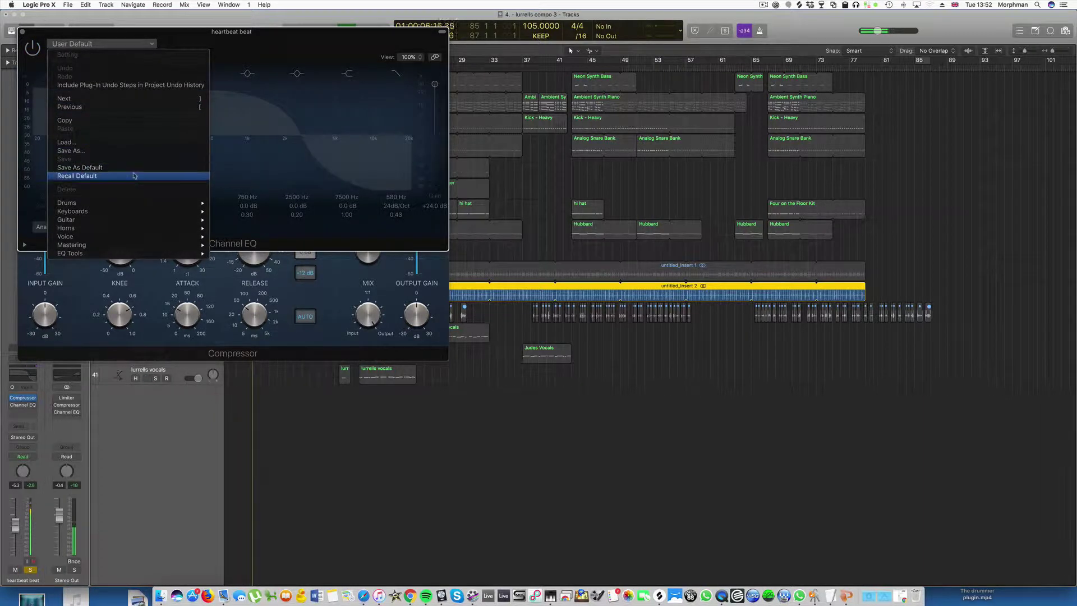
pyautogui.click(158, 175)
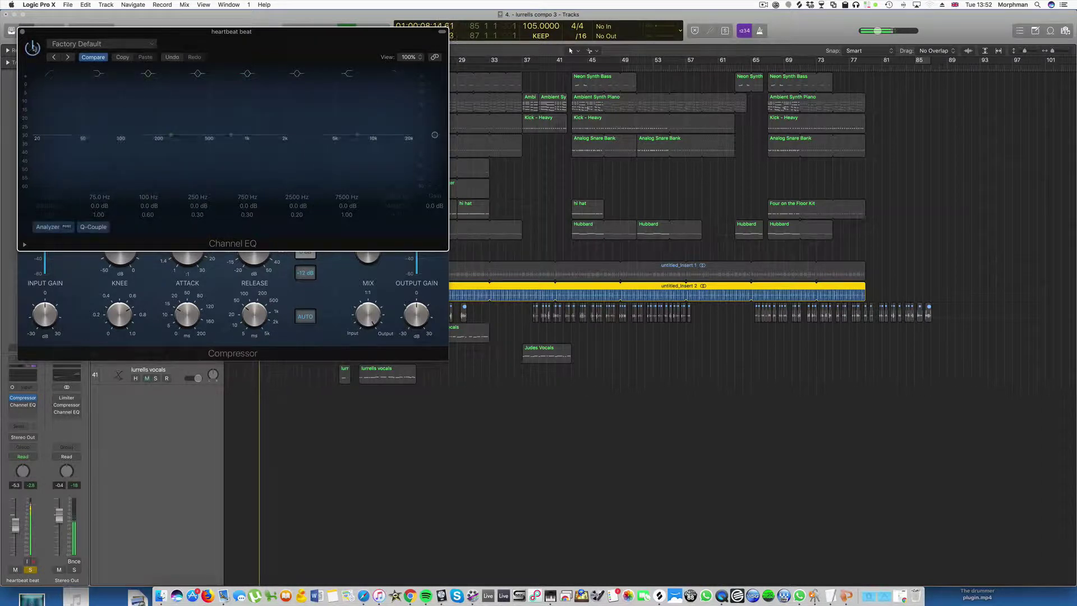
pyautogui.click(48, 74)
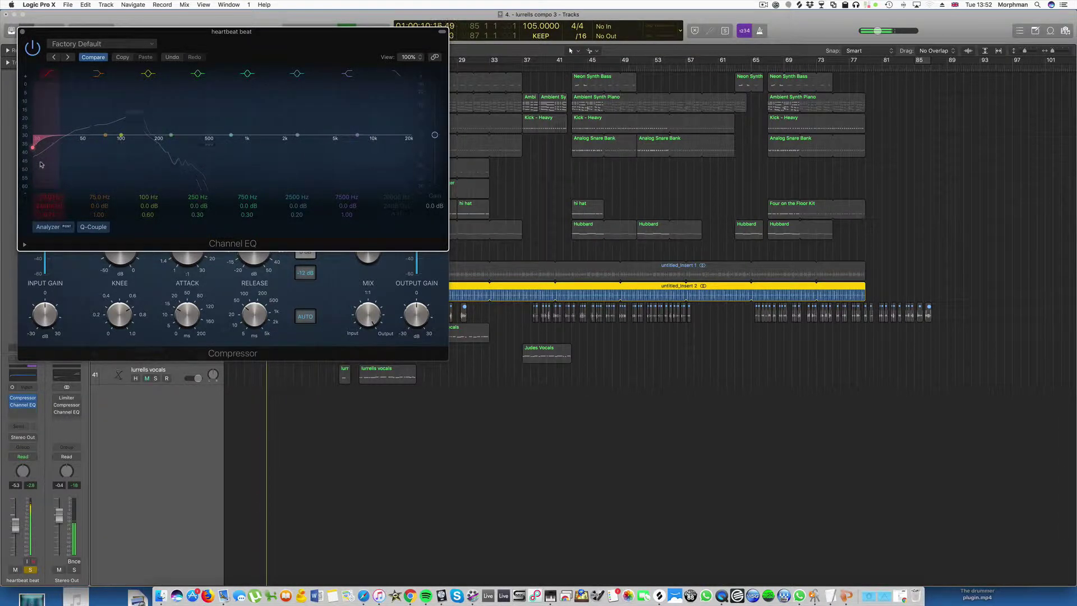
pyautogui.moveTo(33, 148); pyautogui.dragTo(80, 147)
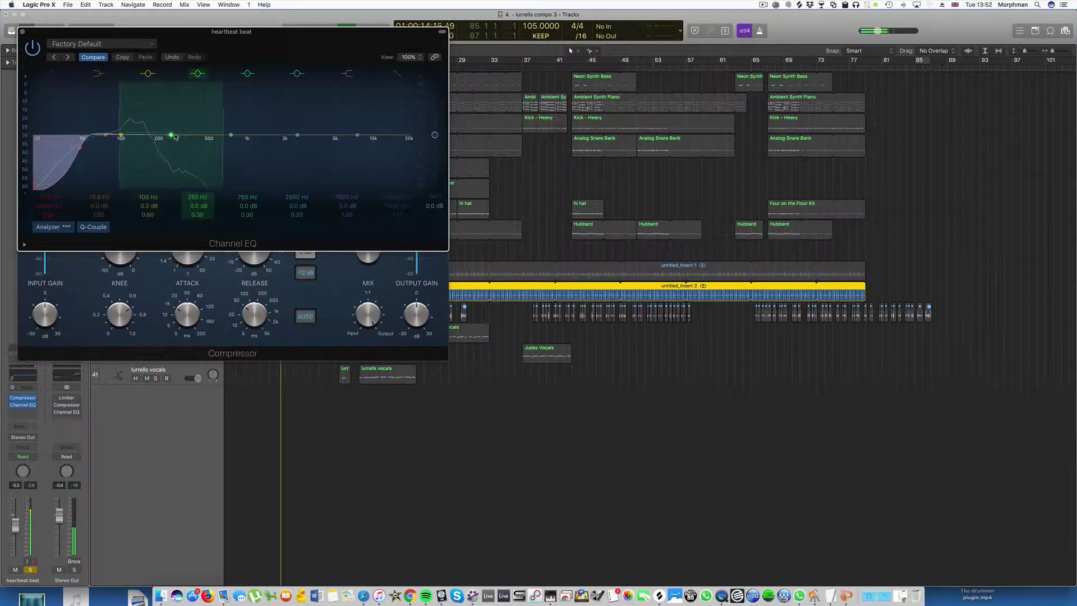
pyautogui.moveTo(172, 135); pyautogui.dragTo(198, 117)
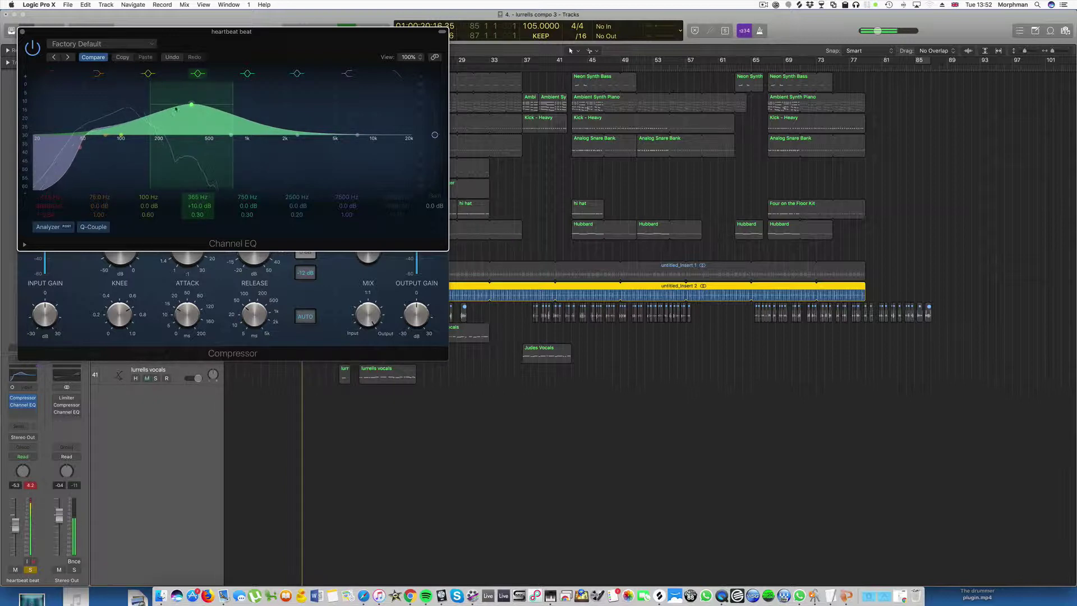
pyautogui.click(23, 32)
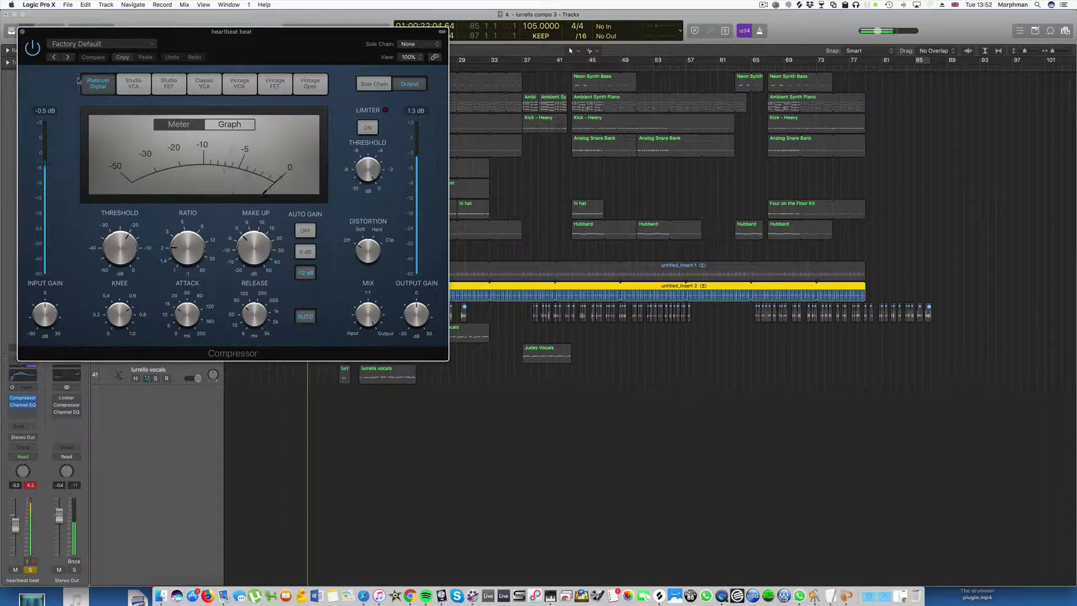
# Step: Route a heartbeat beat send to Bus 15
pyautogui.click(23, 32)
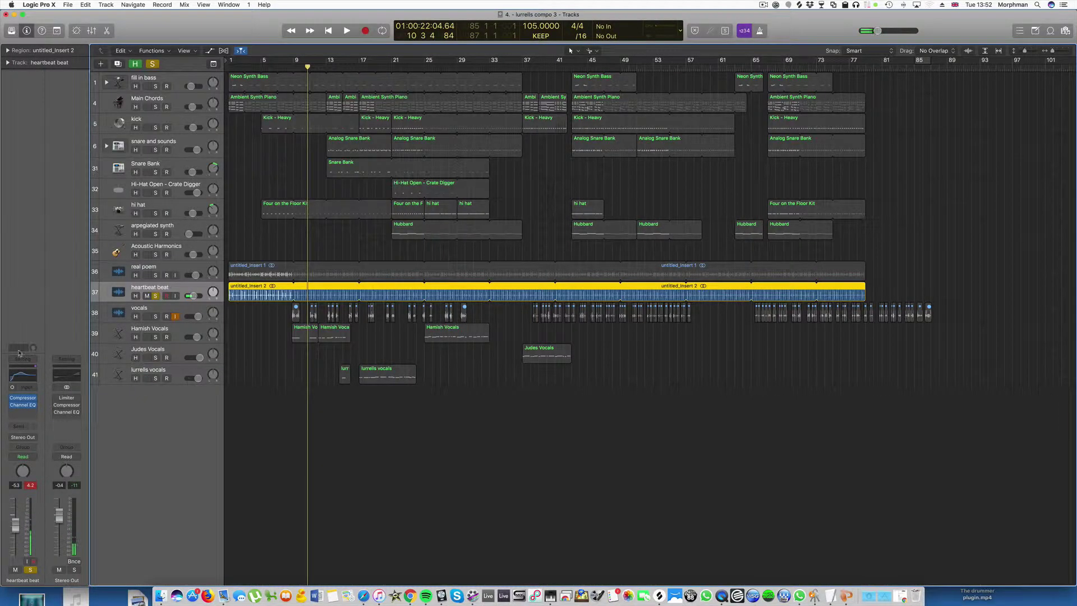
pyautogui.click(25, 428)
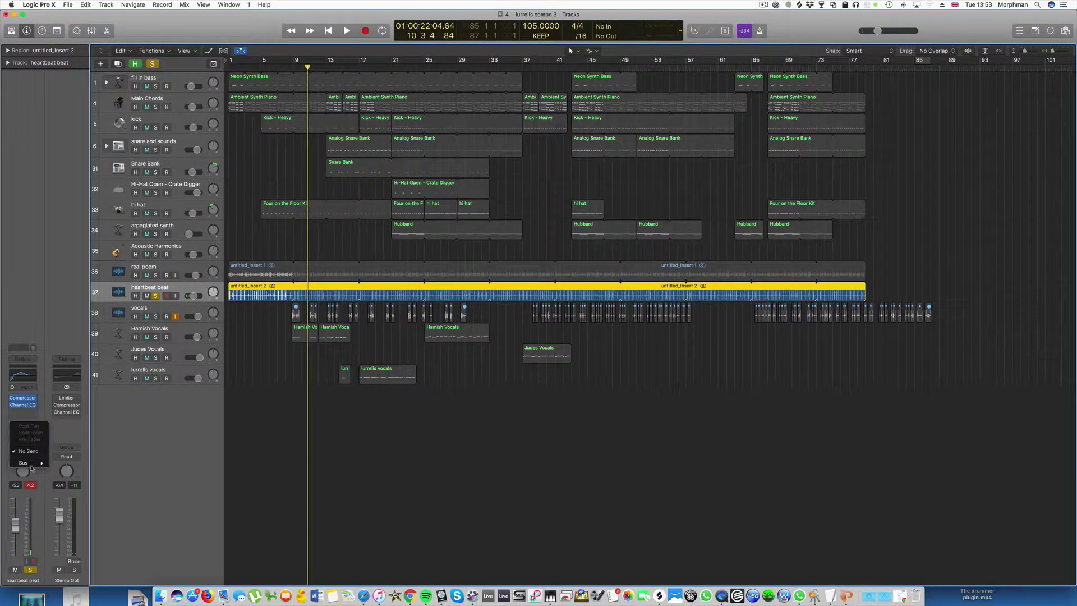
pyautogui.click(171, 426)
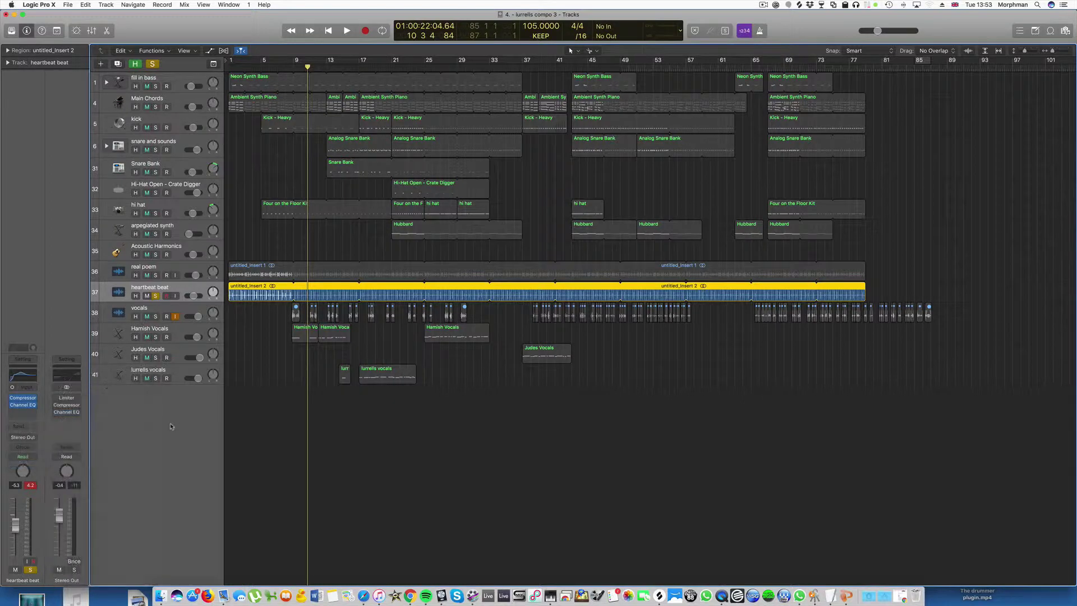
# Step: Load Space Designer with the 2.0s Space Reverb preset on the new Aux 38
pyautogui.click(22, 415)
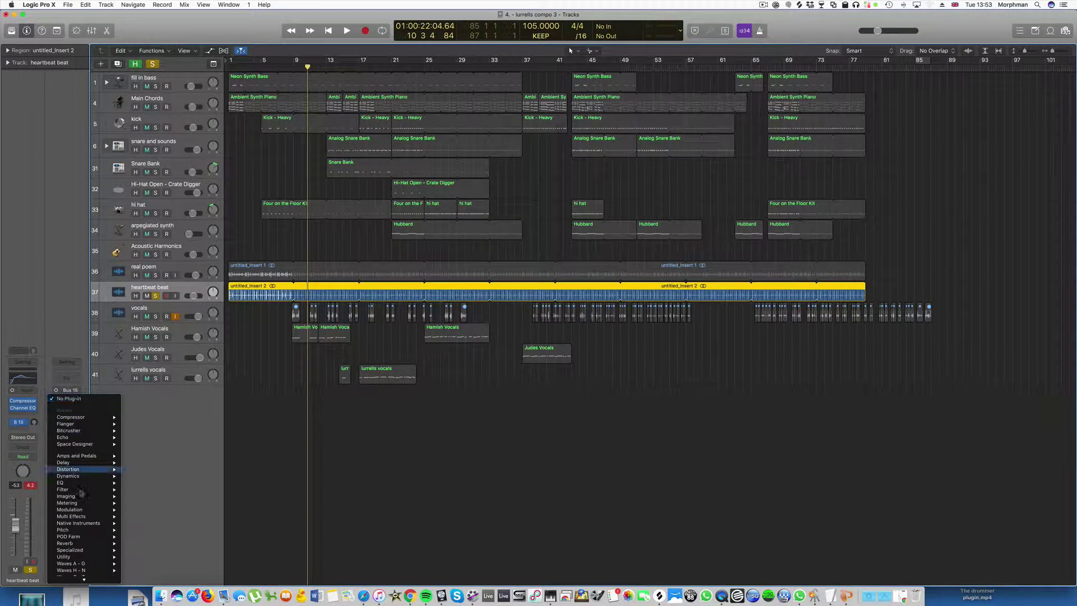
pyautogui.moveTo(93, 523)
pyautogui.moveTo(90, 543)
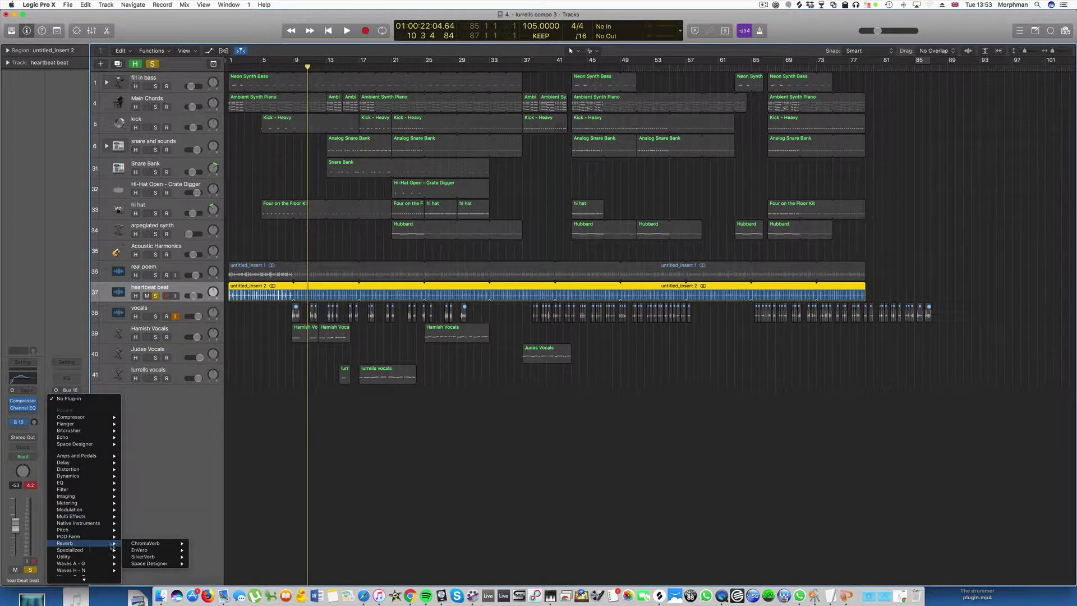
pyautogui.moveTo(157, 563)
pyautogui.click(219, 570)
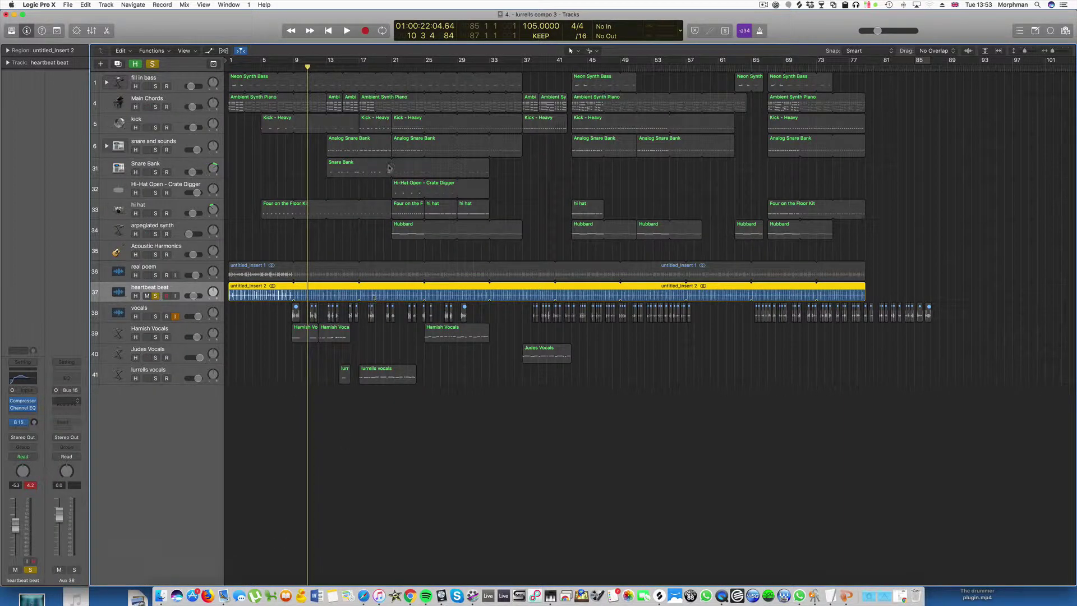
pyautogui.click(152, 44)
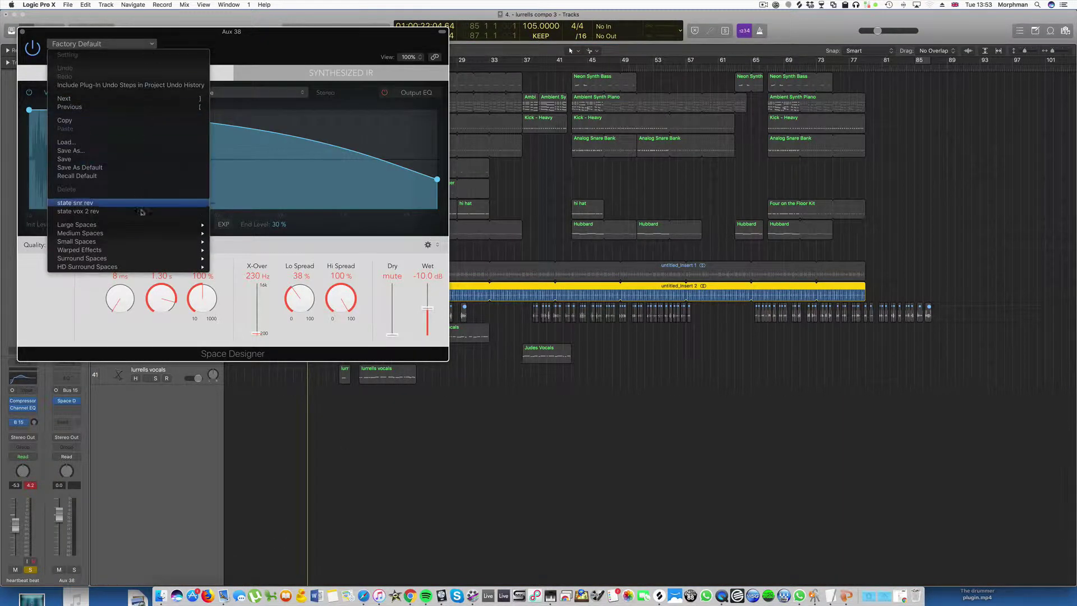
pyautogui.moveTo(144, 232)
pyautogui.moveTo(234, 244)
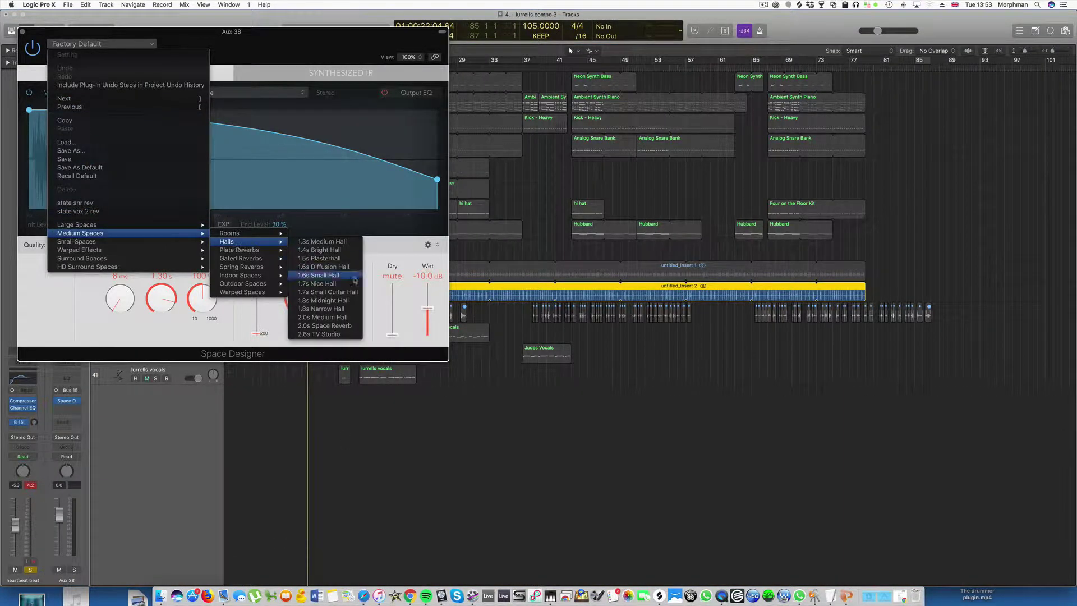
pyautogui.click(337, 325)
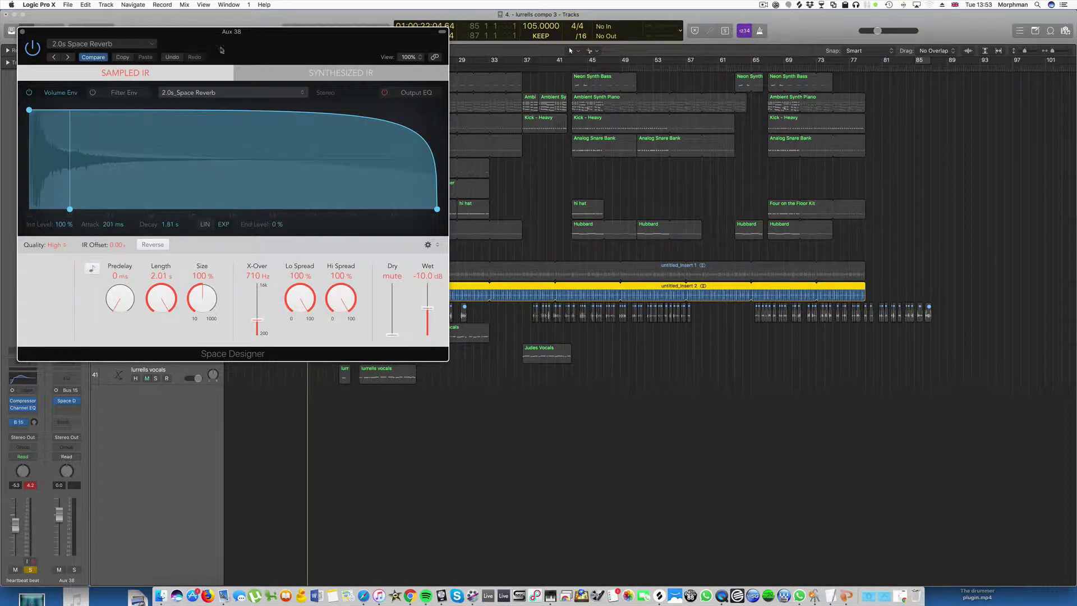
# Step: Set the heartbeat beat's reverb send to about -9.4 dB while playing from the start
pyautogui.moveTo(223, 34); pyautogui.dragTo(607, 80)
pyautogui.moveTo(33, 424); pyautogui.dragTo(32, 370)
pyautogui.press('Return')
pyautogui.press('space')
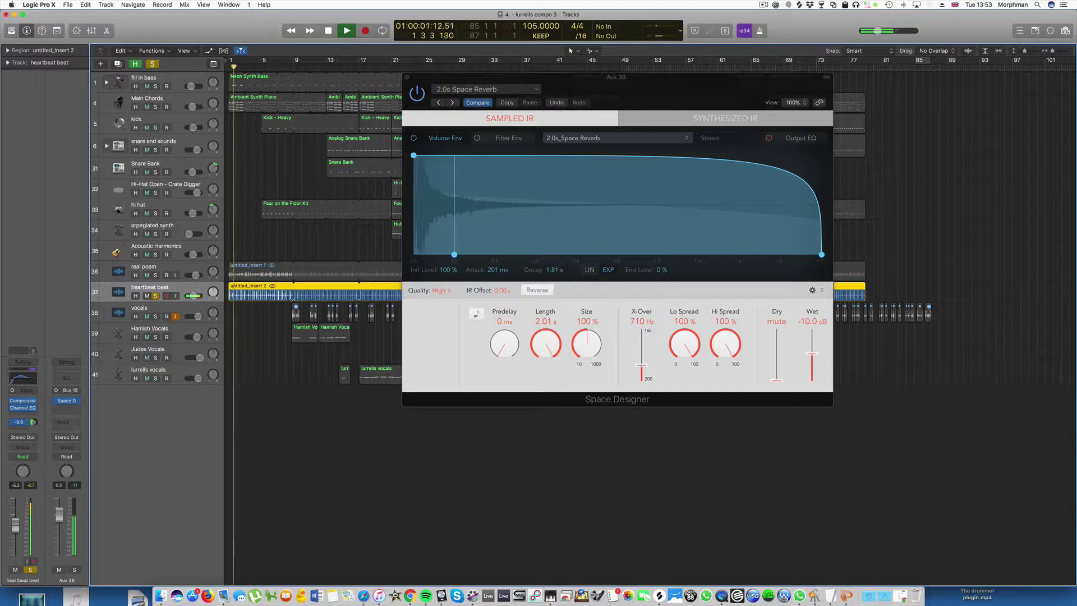
pyautogui.moveTo(32, 425); pyautogui.dragTo(32, 433)
# Step: Give Aux 38 a Channel EQ with a 69 Hz low cut and 8.5 dB boost at 760 Hz
pyautogui.click(66, 379)
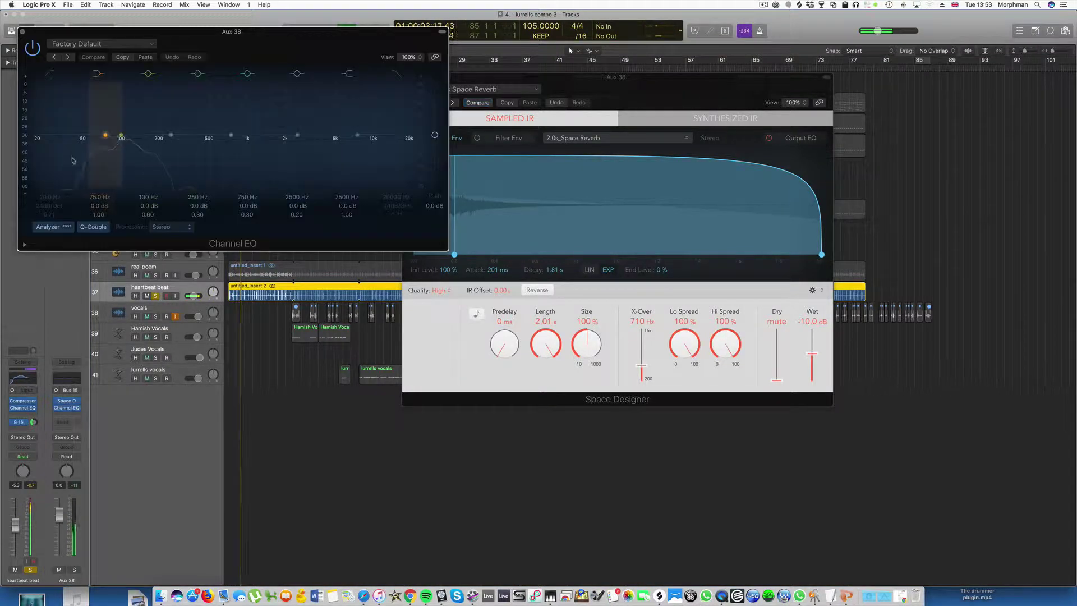
pyautogui.click(34, 149)
pyautogui.moveTo(33, 149); pyautogui.dragTo(101, 149)
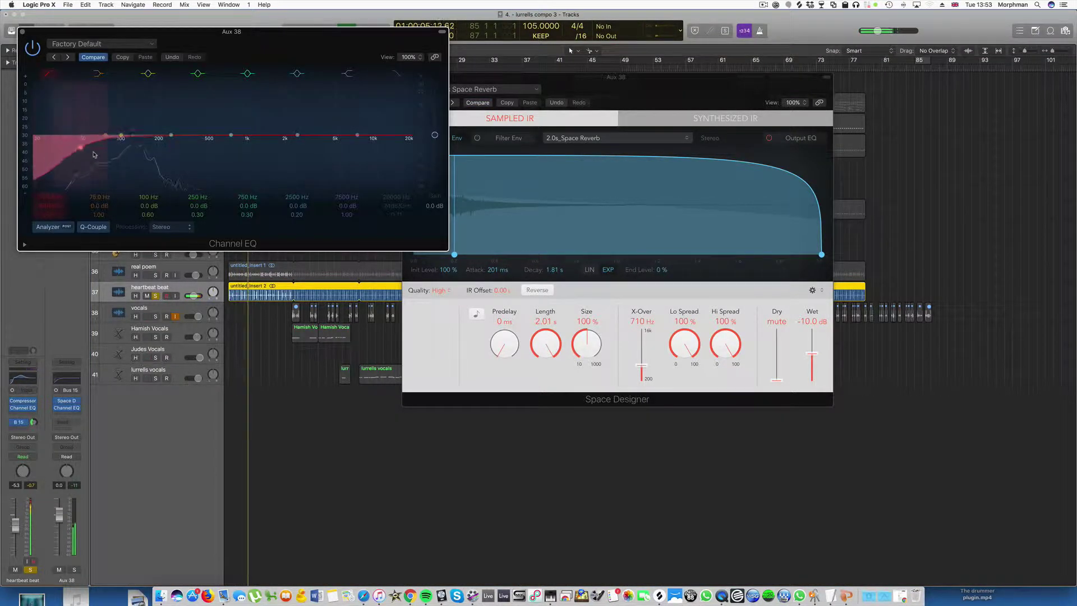
pyautogui.moveTo(203, 148); pyautogui.dragTo(240, 123)
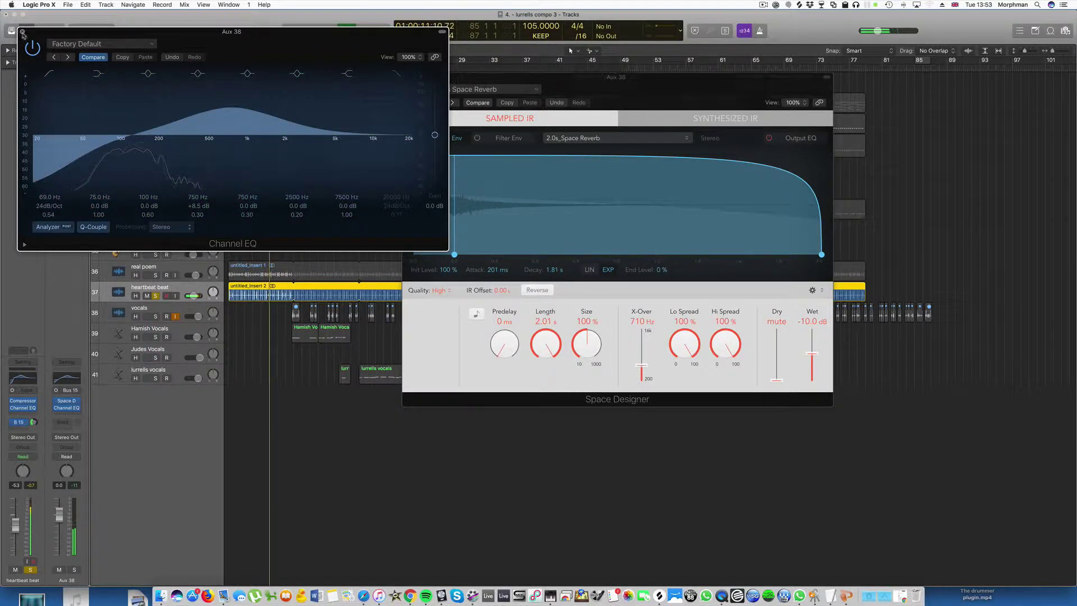
pyautogui.click(22, 32)
pyautogui.press('super+w')
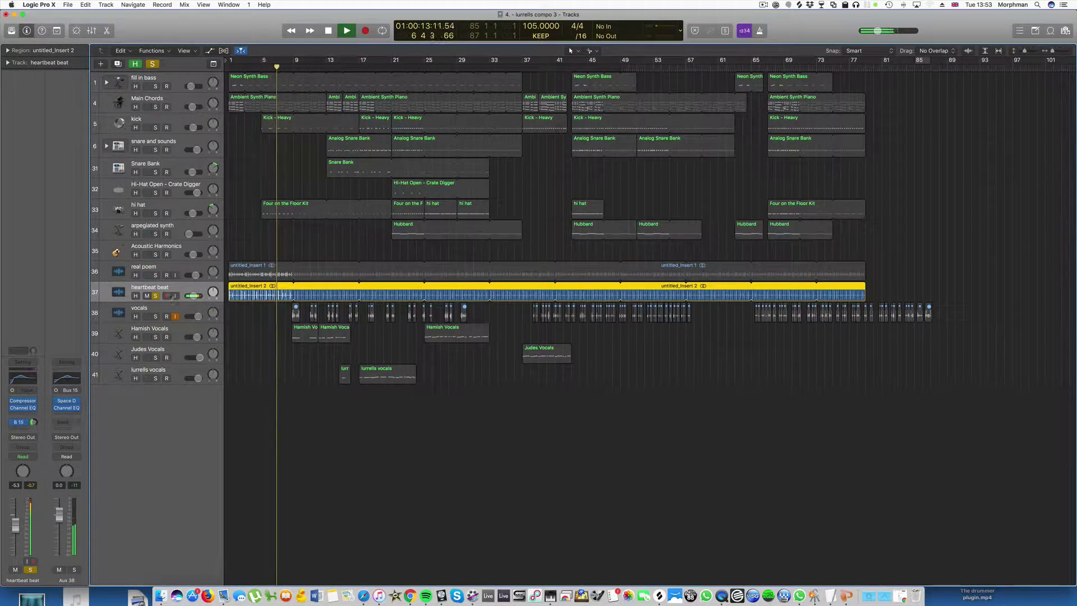
# Step: Unsolo heartbeat beat and mute the real poem track and the four vocal tracks
pyautogui.click(156, 295)
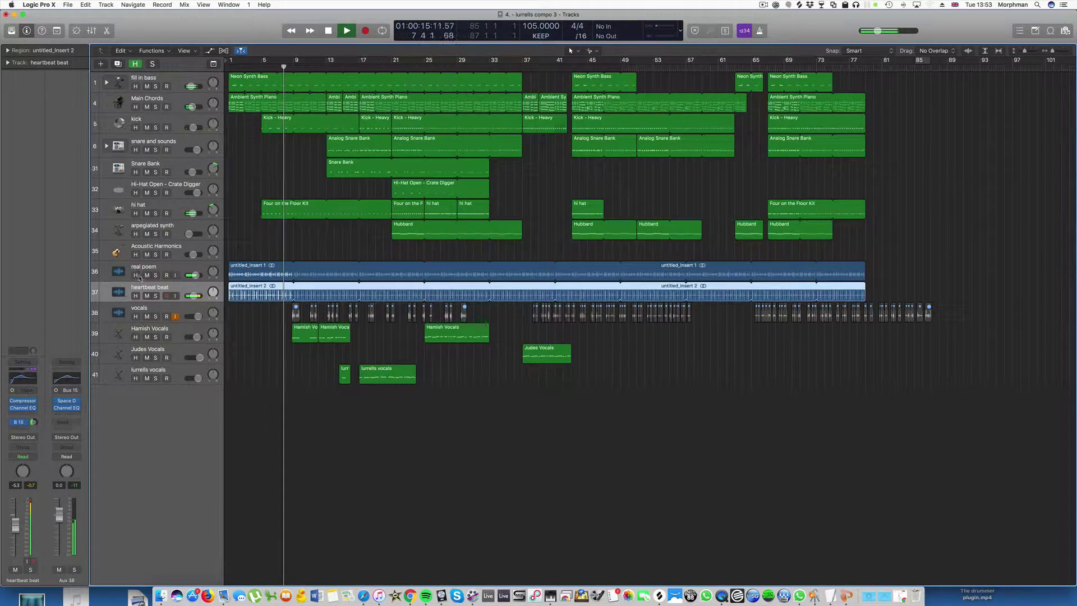
pyautogui.click(138, 275)
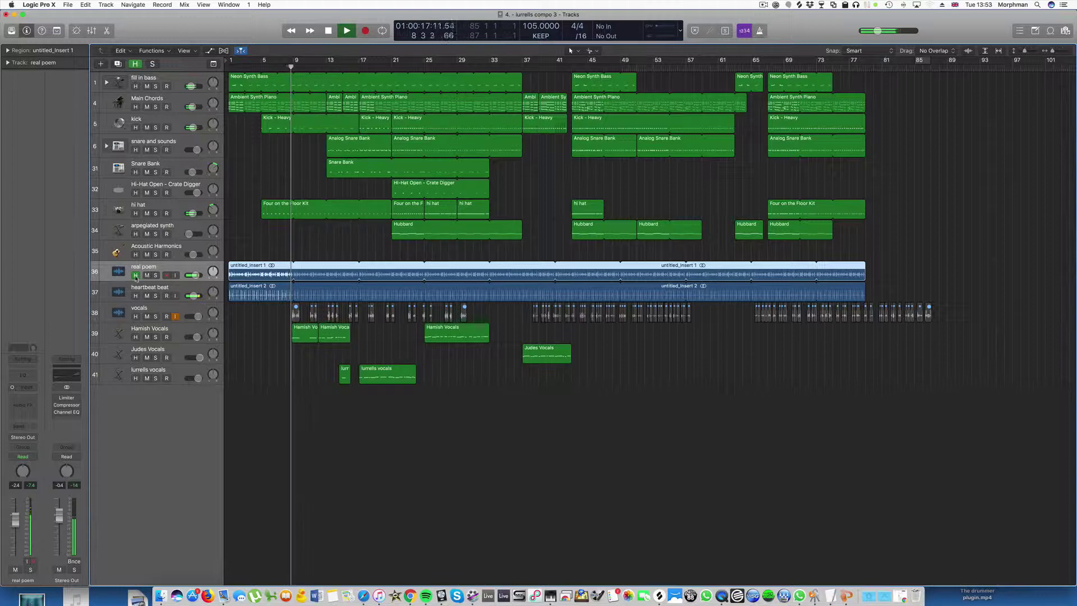
pyautogui.click(147, 275)
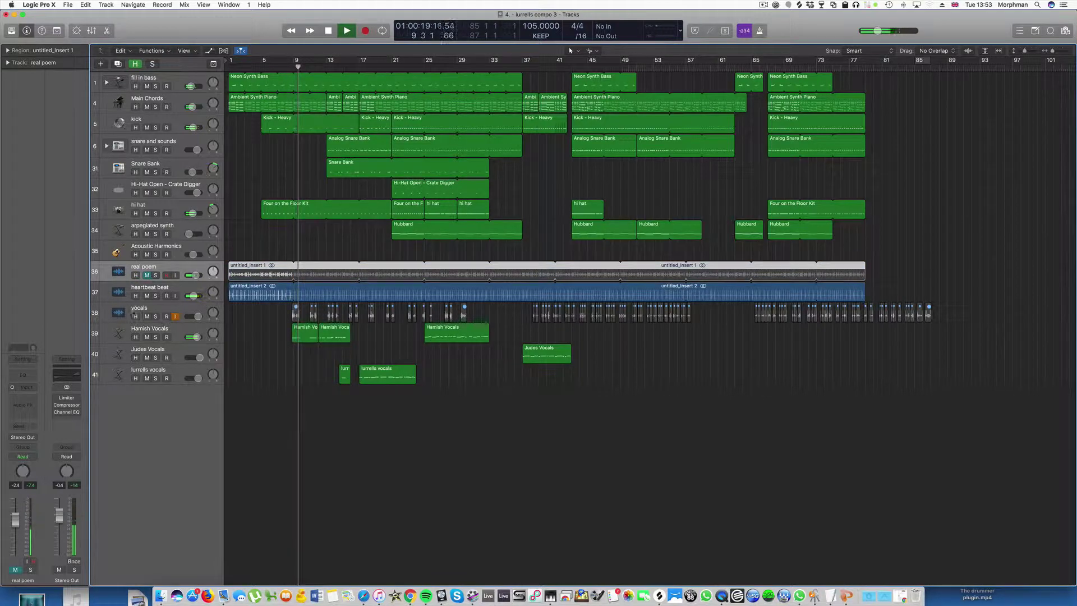
pyautogui.moveTo(135, 316); pyautogui.dragTo(135, 378)
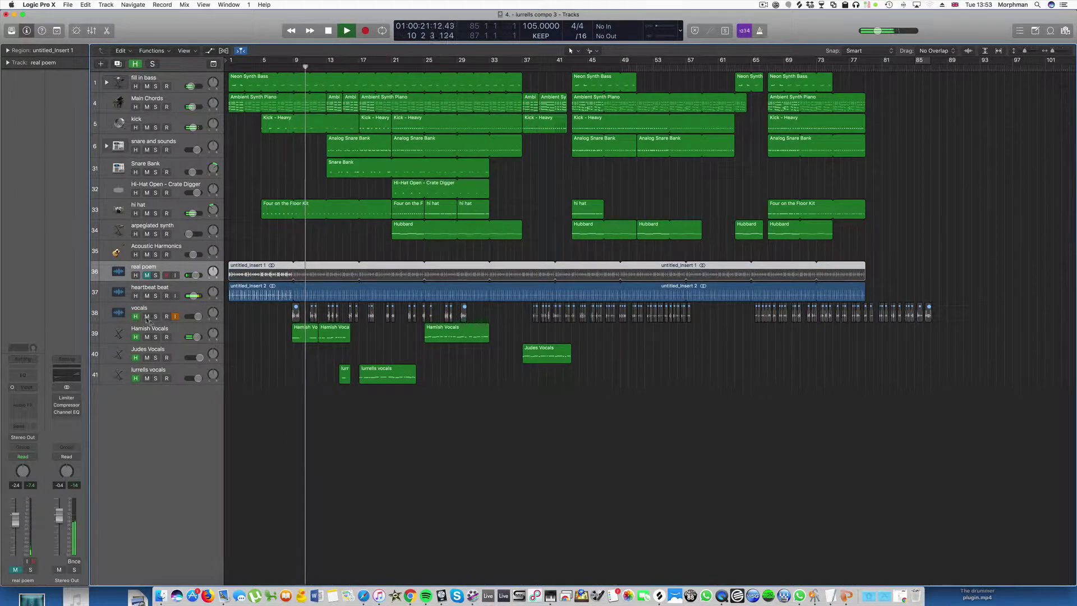
pyautogui.moveTo(147, 316); pyautogui.dragTo(147, 378)
pyautogui.moveTo(136, 316); pyautogui.dragTo(136, 379)
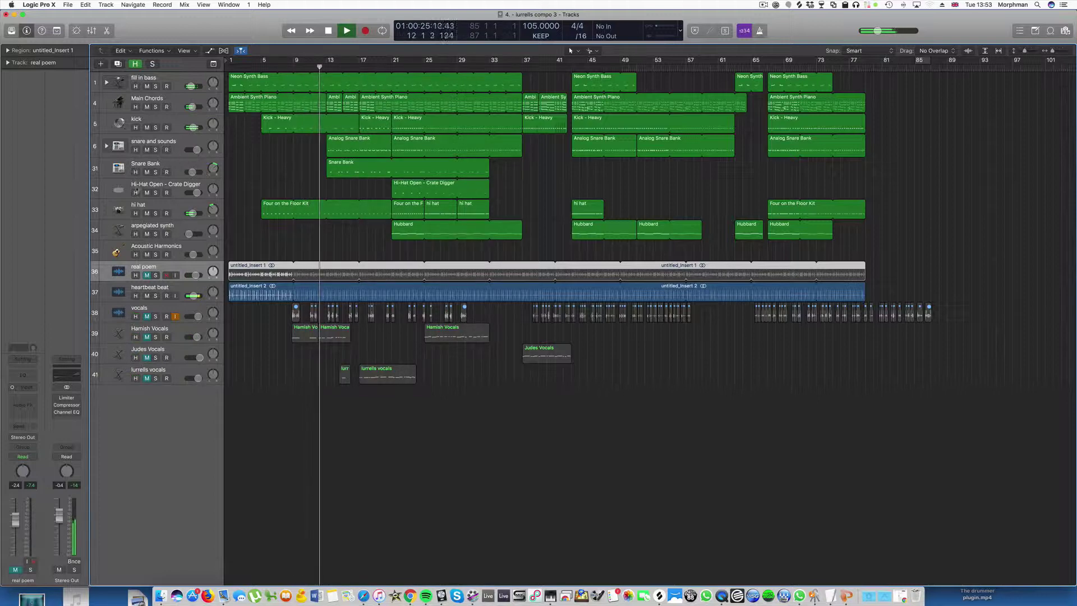
# Step: Mute the Main Chords track and set a playback cycle over bars 13–21
pyautogui.click(135, 107)
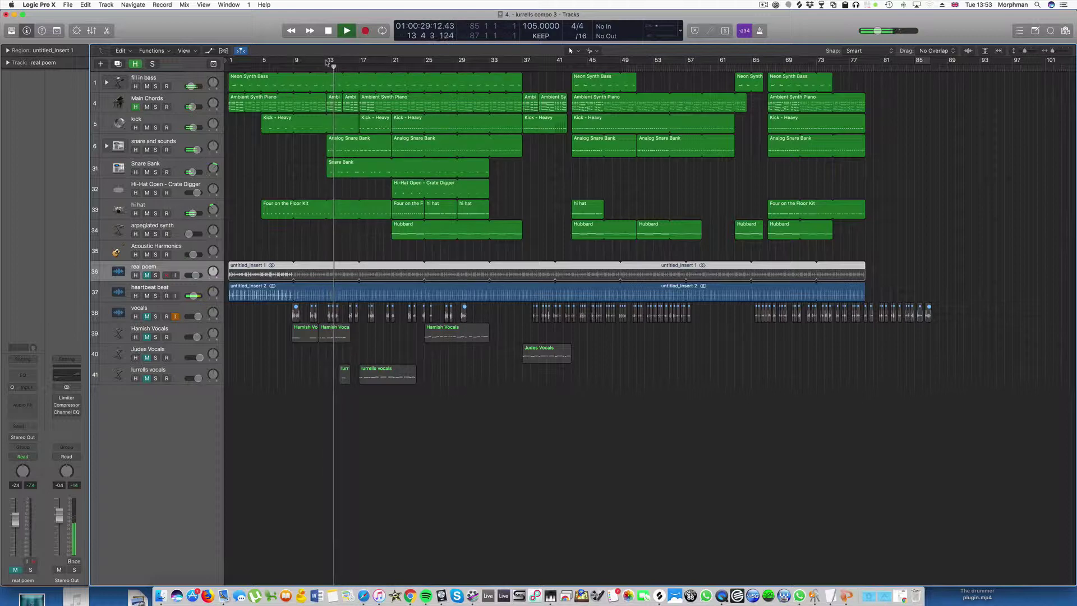
pyautogui.moveTo(327, 60); pyautogui.dragTo(392, 60)
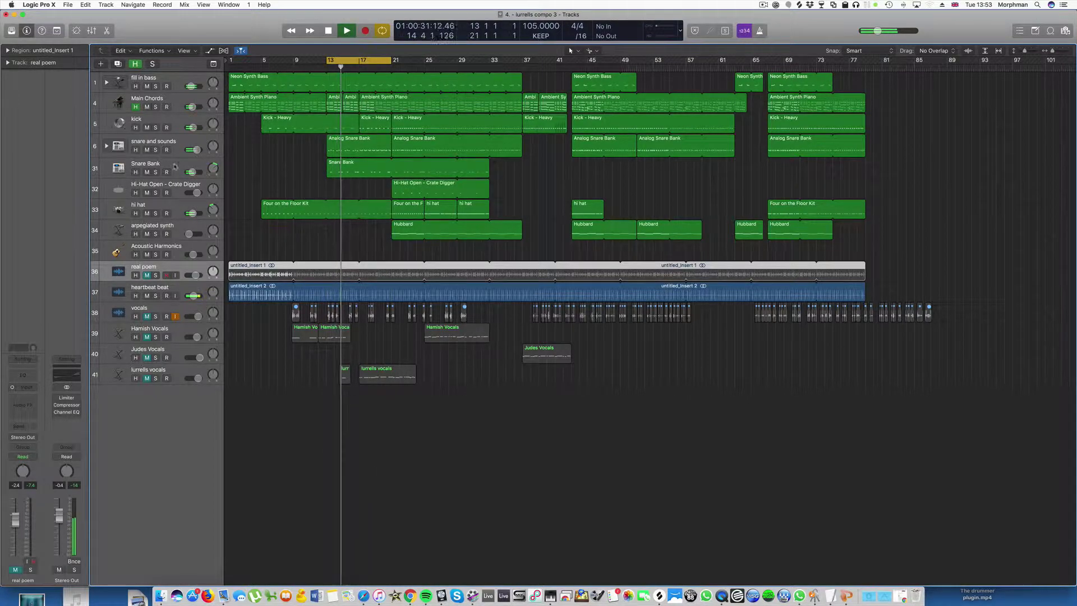
pyautogui.click(147, 107)
pyautogui.click(136, 108)
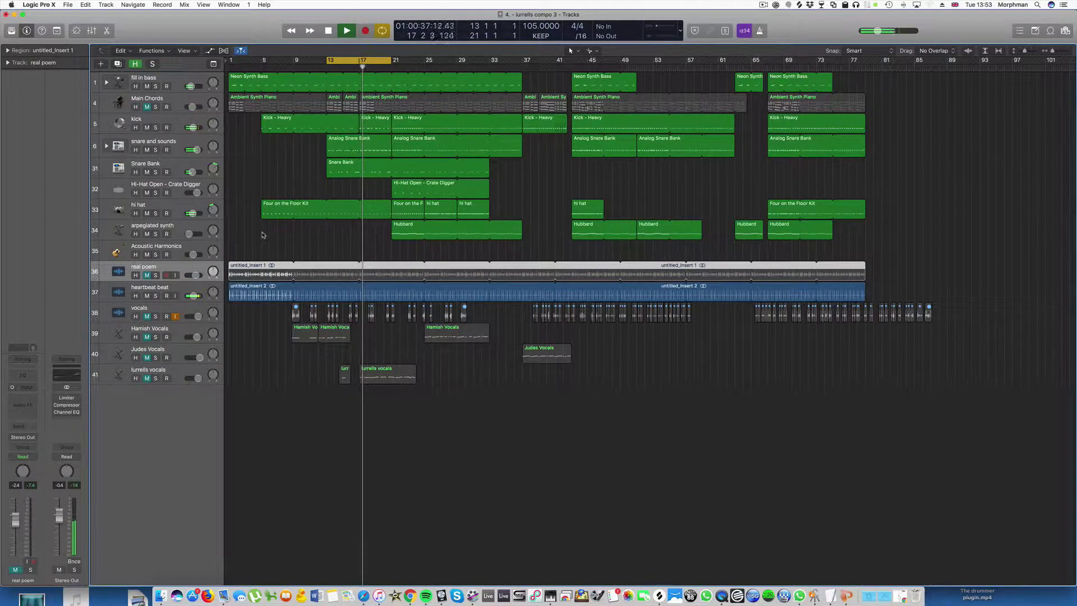
pyautogui.press('space')
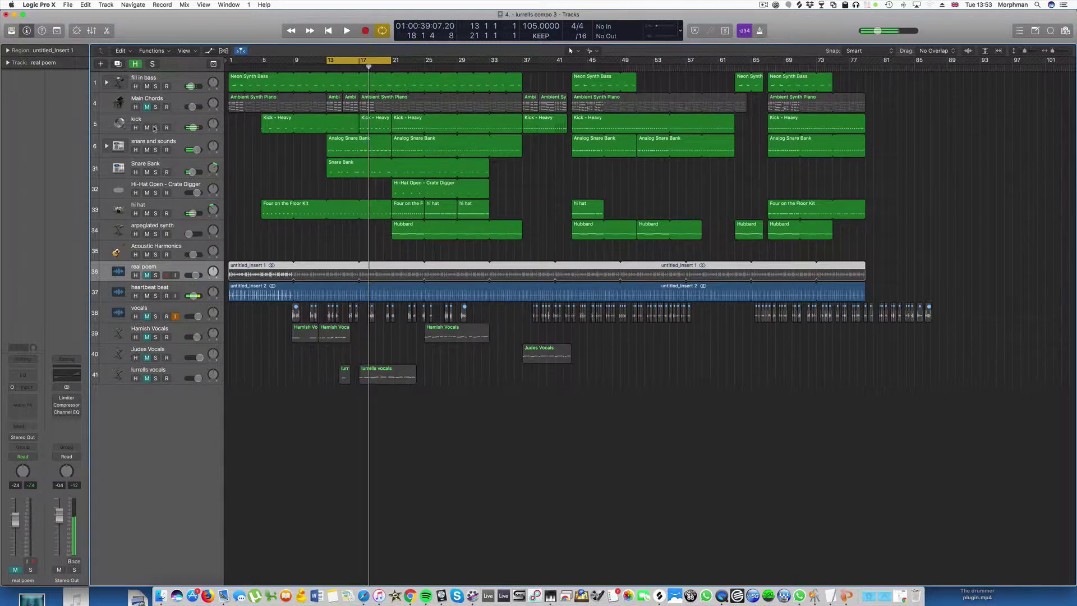
# Step: Solo the kick, raise its fader to about -1.7 dB, and also solo snare and sounds
pyautogui.click(156, 127)
pyautogui.click(165, 120)
pyautogui.press('space')
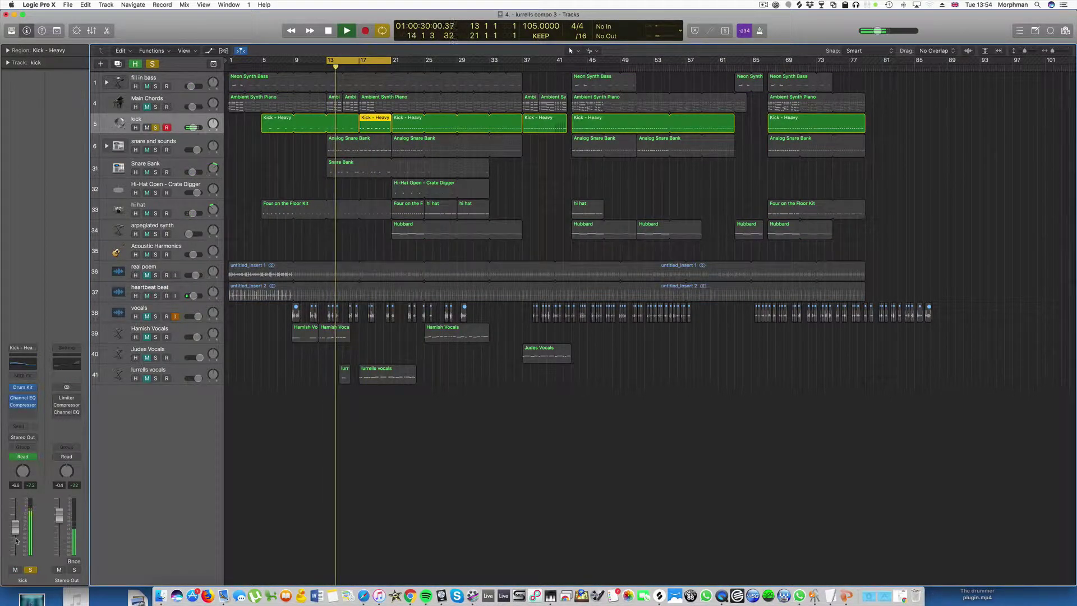
pyautogui.moveTo(16, 541); pyautogui.dragTo(16, 532)
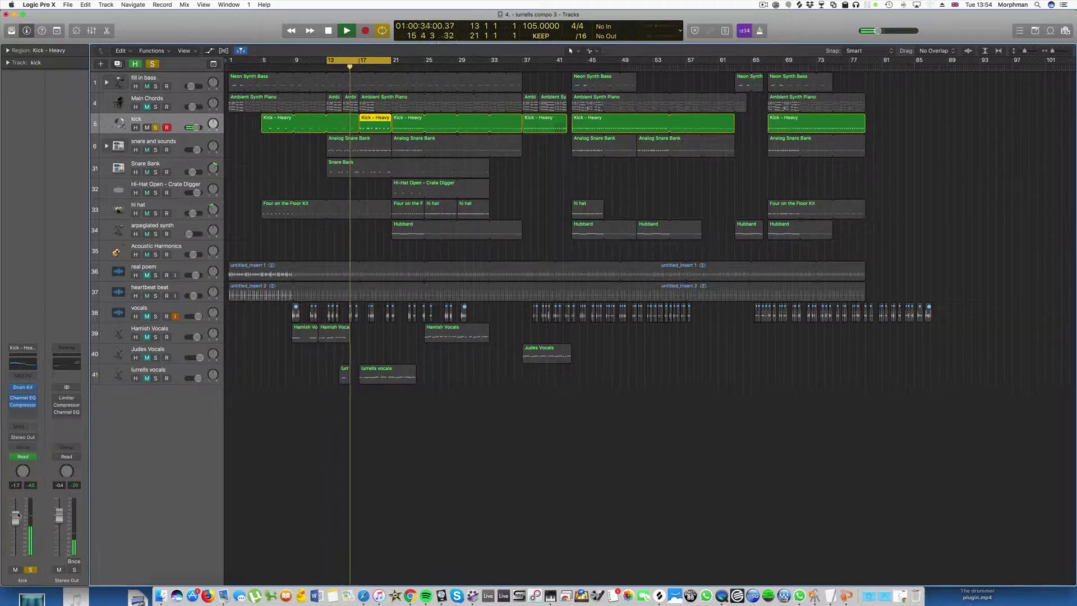
pyautogui.click(157, 150)
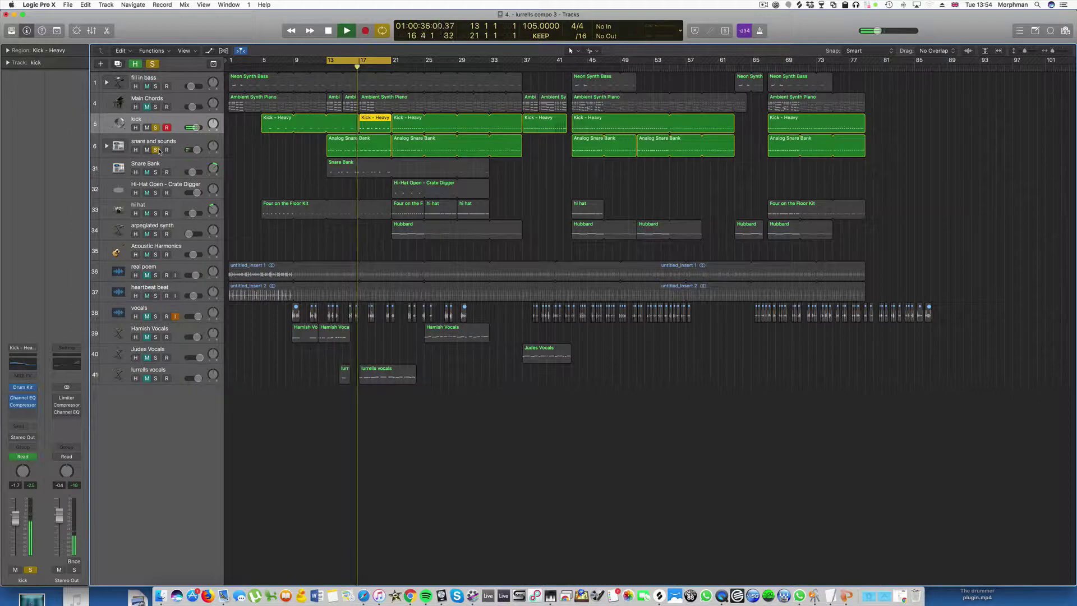
pyautogui.click(179, 141)
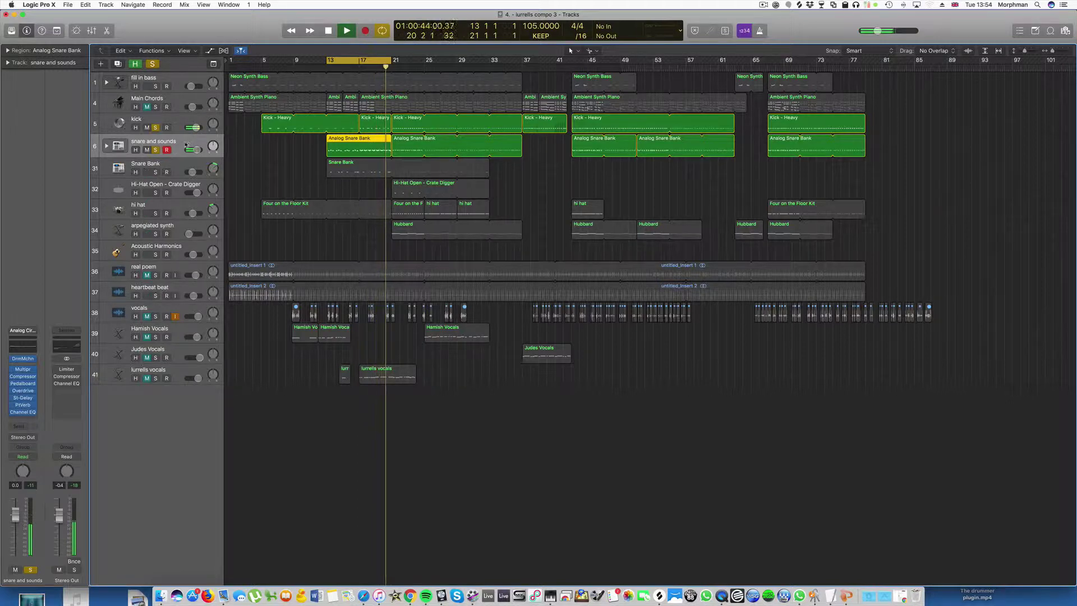
# Step: Duplicate the snare and sounds track and copy its Analog Snare Bank regions onto it
pyautogui.press('space')
pyautogui.doubleClick(358, 140)
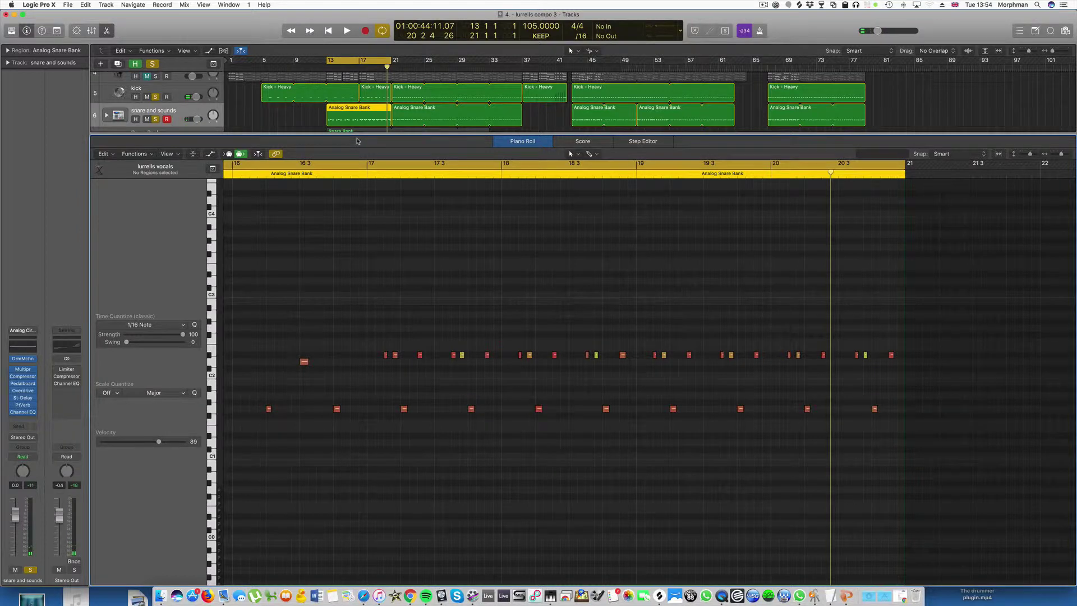
pyautogui.press('p')
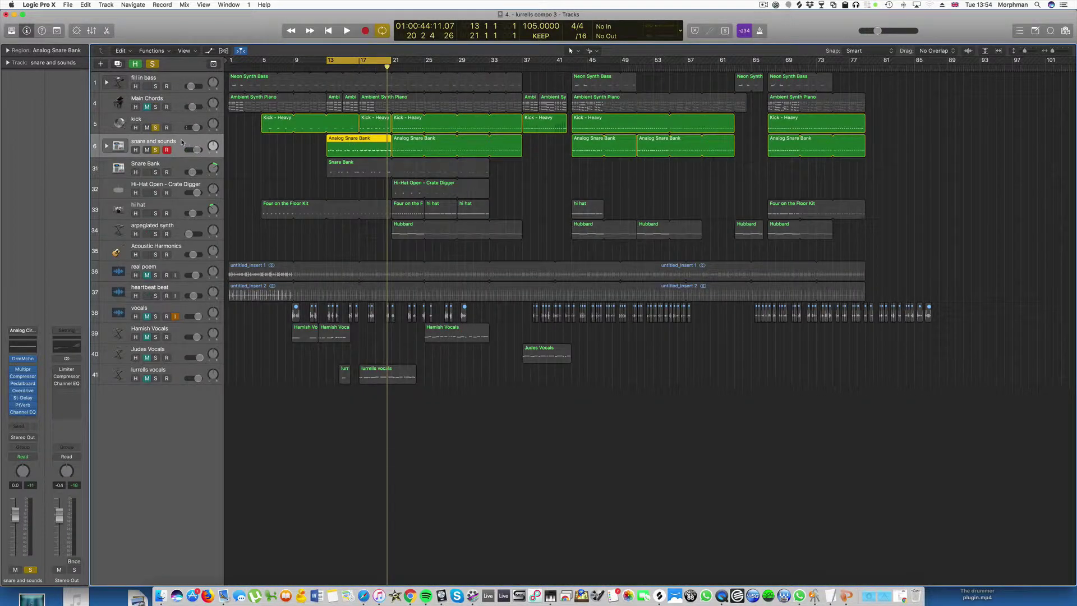
pyautogui.press('super+d')
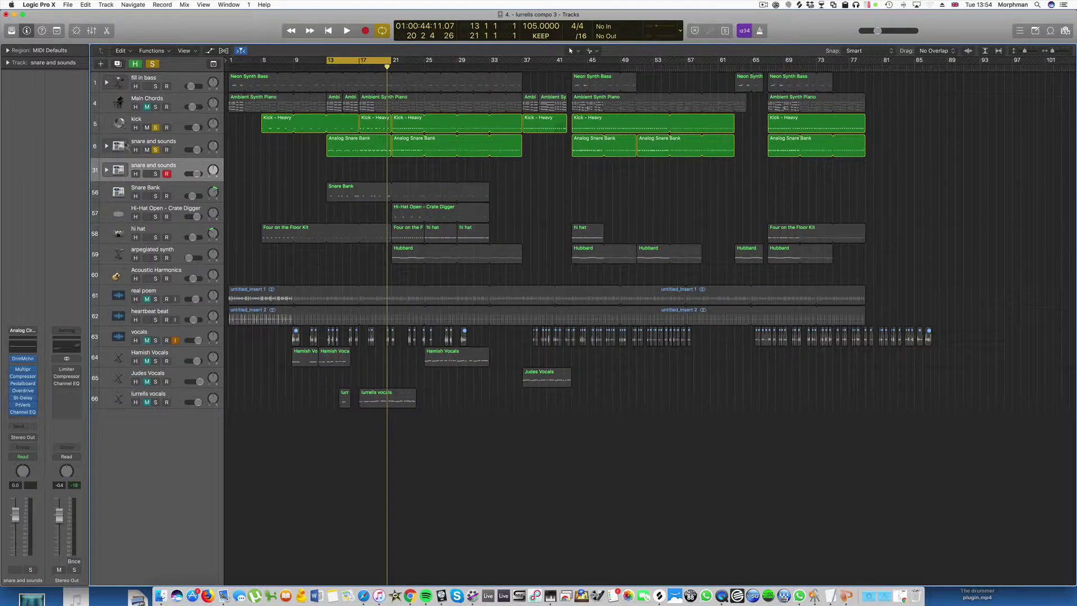
pyautogui.click(361, 64)
pyautogui.click(187, 145)
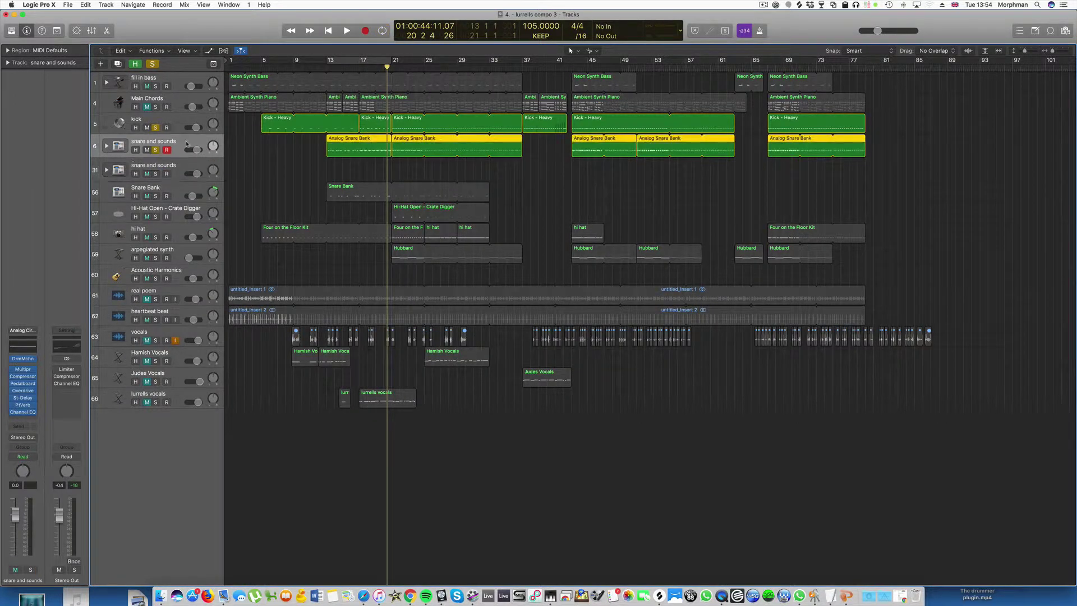
pyautogui.moveTo(351, 142); pyautogui.dragTo(351, 166)
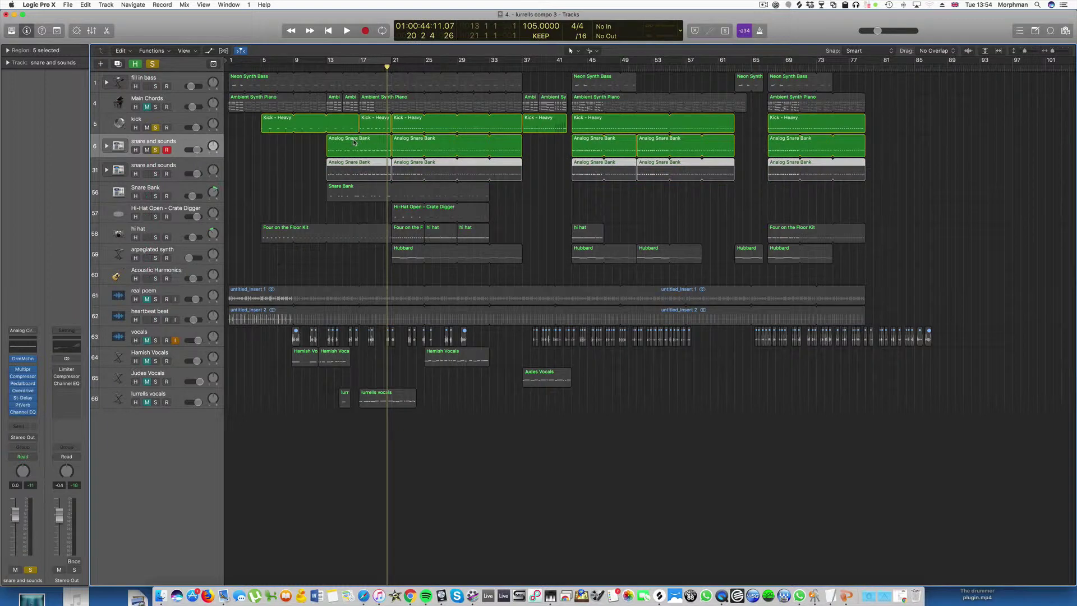
# Step: Delete different drum note rows from the original and duplicate tracks in the Piano Roll
pyautogui.click(347, 141)
pyautogui.doubleClick(346, 141)
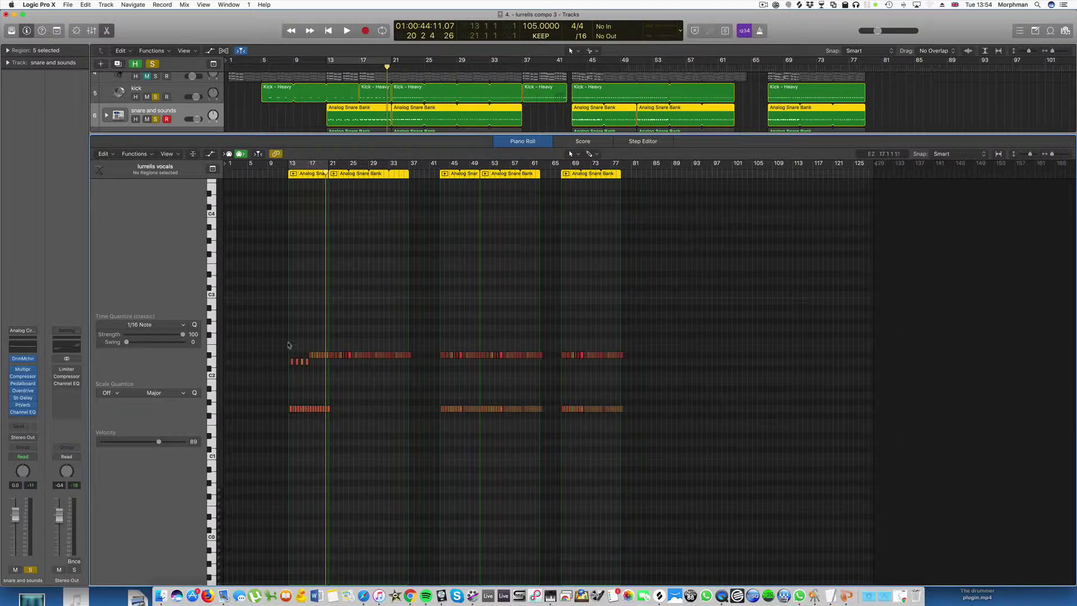
pyautogui.moveTo(271, 344); pyautogui.dragTo(641, 379)
pyautogui.press('Delete')
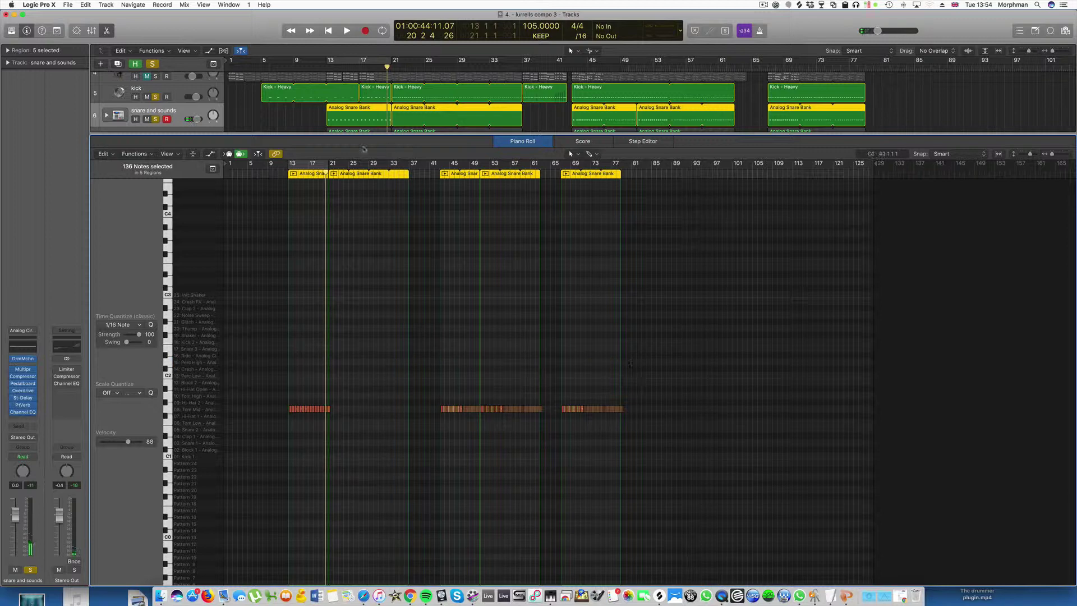
pyautogui.click(183, 130)
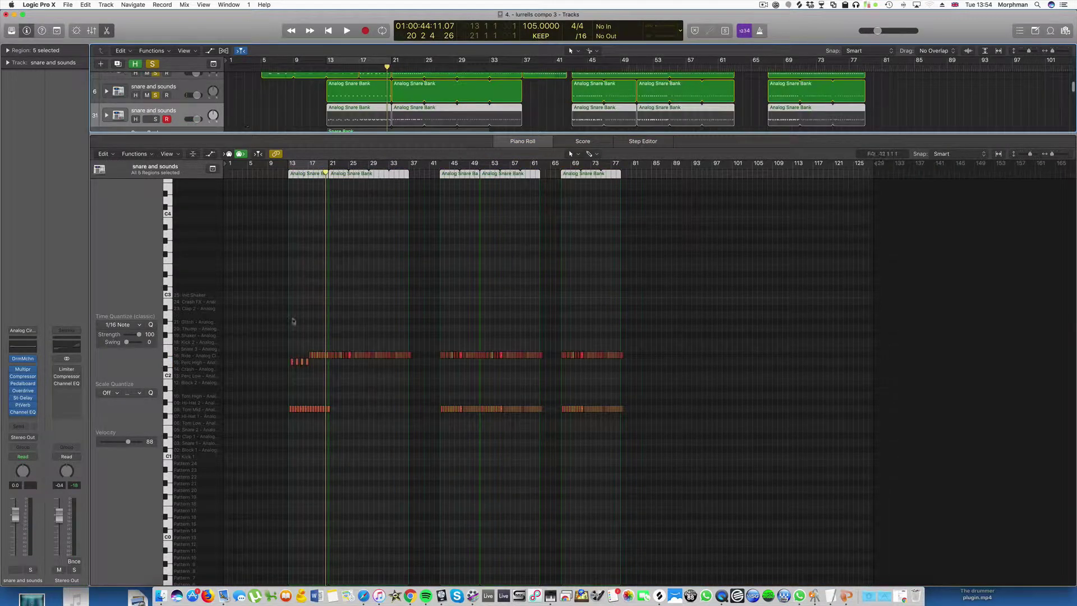
pyautogui.moveTo(256, 395); pyautogui.dragTo(651, 441)
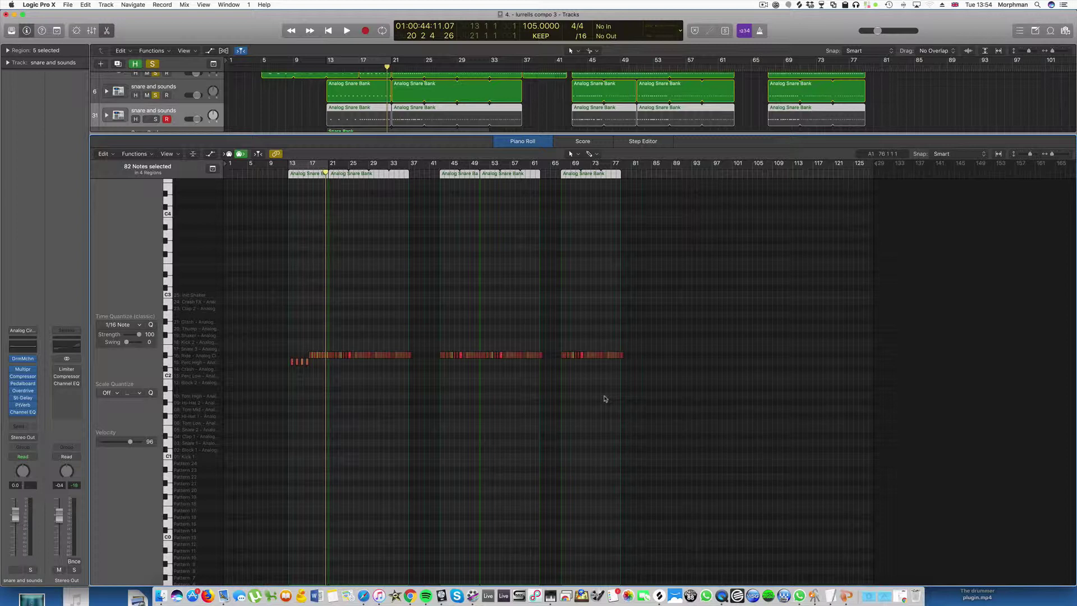
pyautogui.press('e')
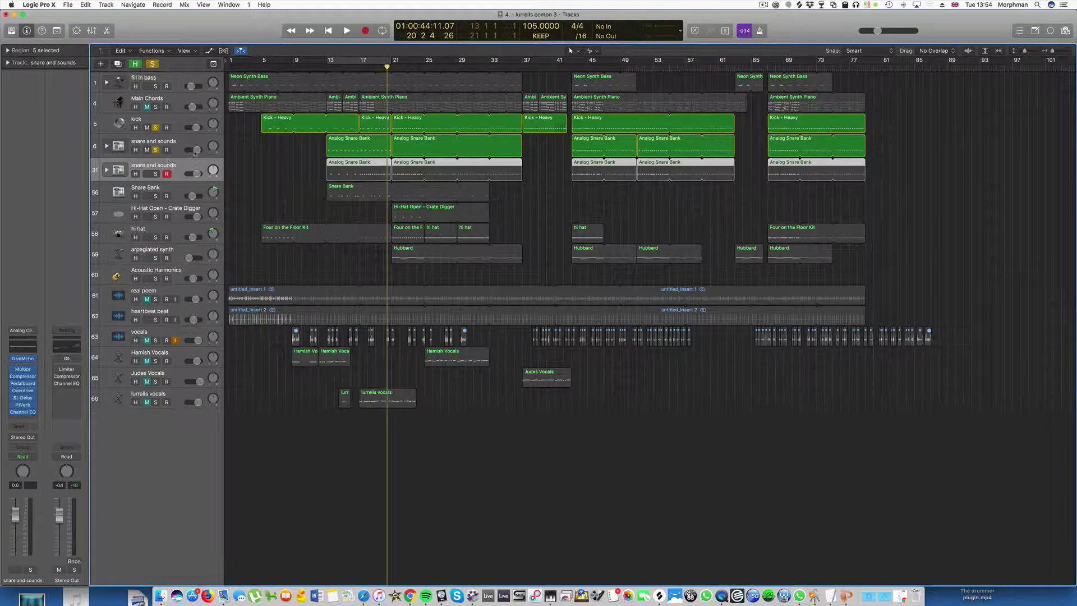
# Step: Unsolo the kick and original snare track, soloing the duplicate while looping bars 13–21
pyautogui.click(156, 128)
pyautogui.moveTo(328, 60); pyautogui.dragTo(392, 62)
pyautogui.press('space')
pyautogui.click(155, 174)
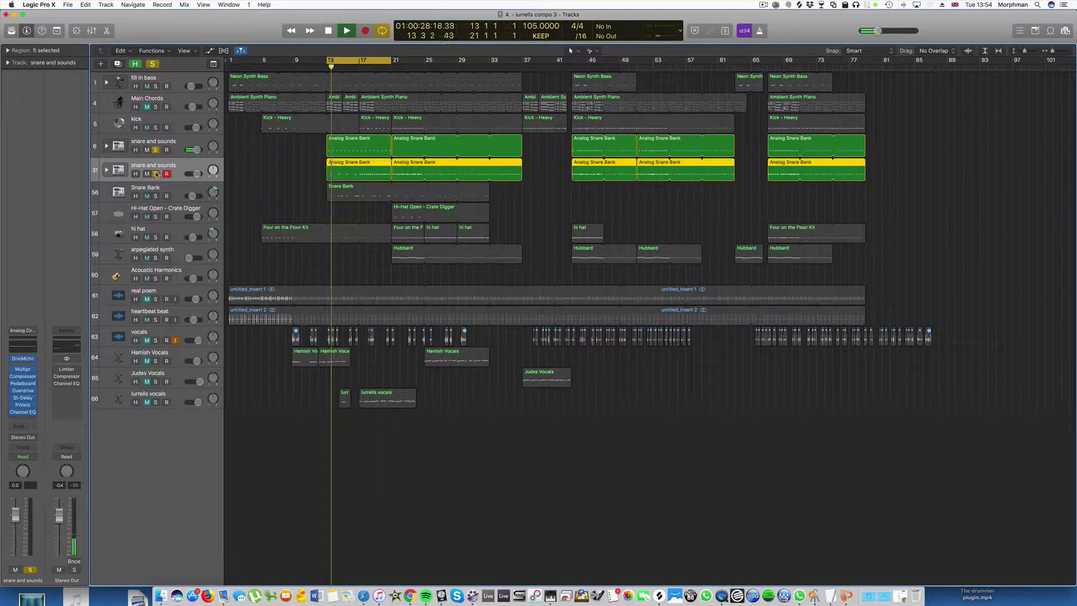
pyautogui.click(156, 150)
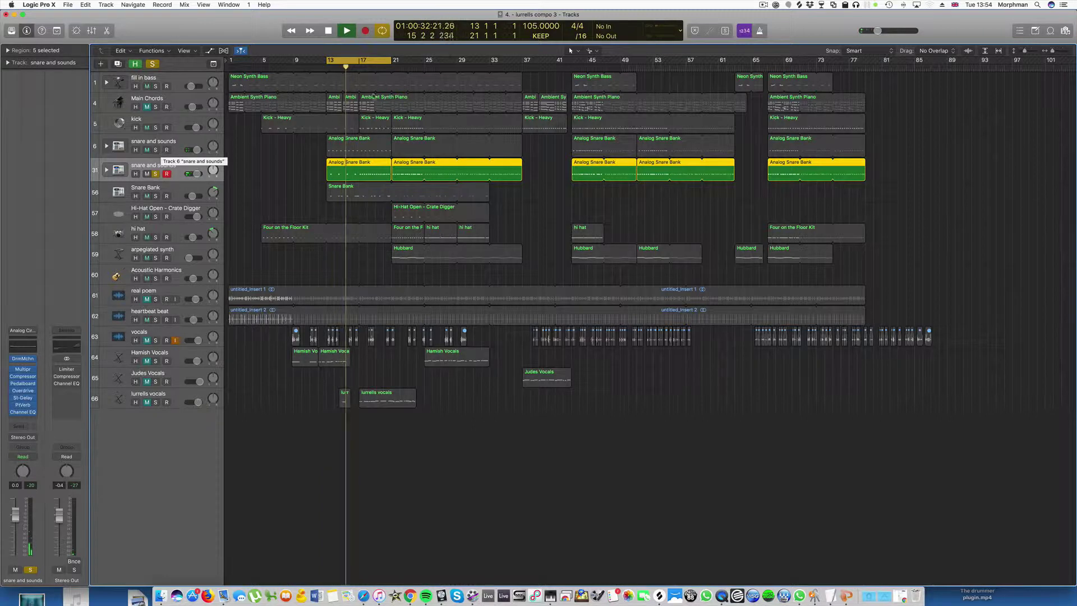
# Step: Move the cycle to bars 21–23, solo Snare Bank and pan it to +8
pyautogui.moveTo(395, 60); pyautogui.dragTo(424, 63)
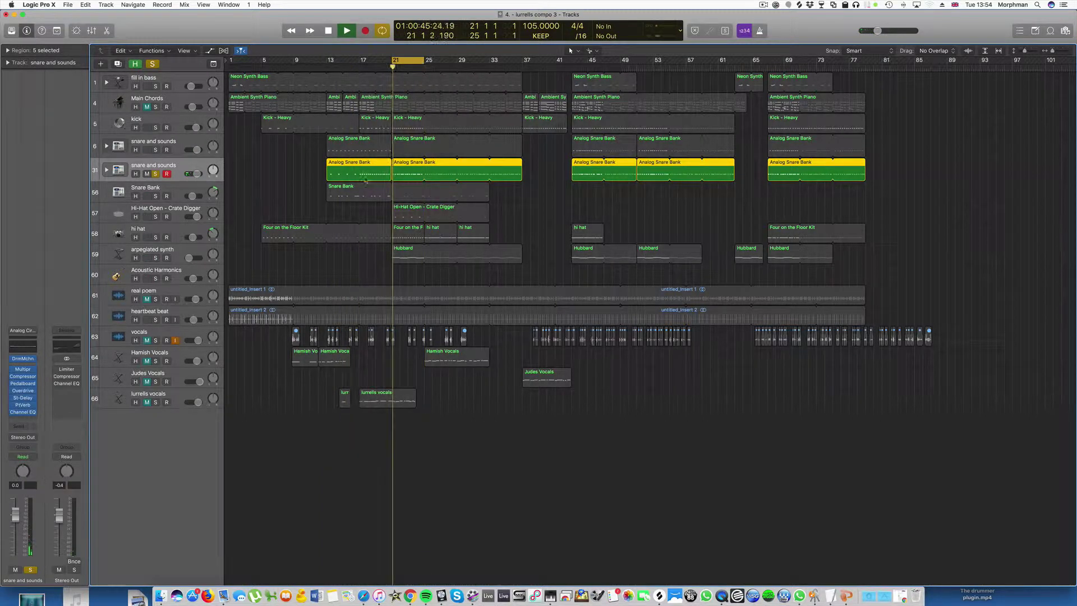
pyautogui.click(156, 196)
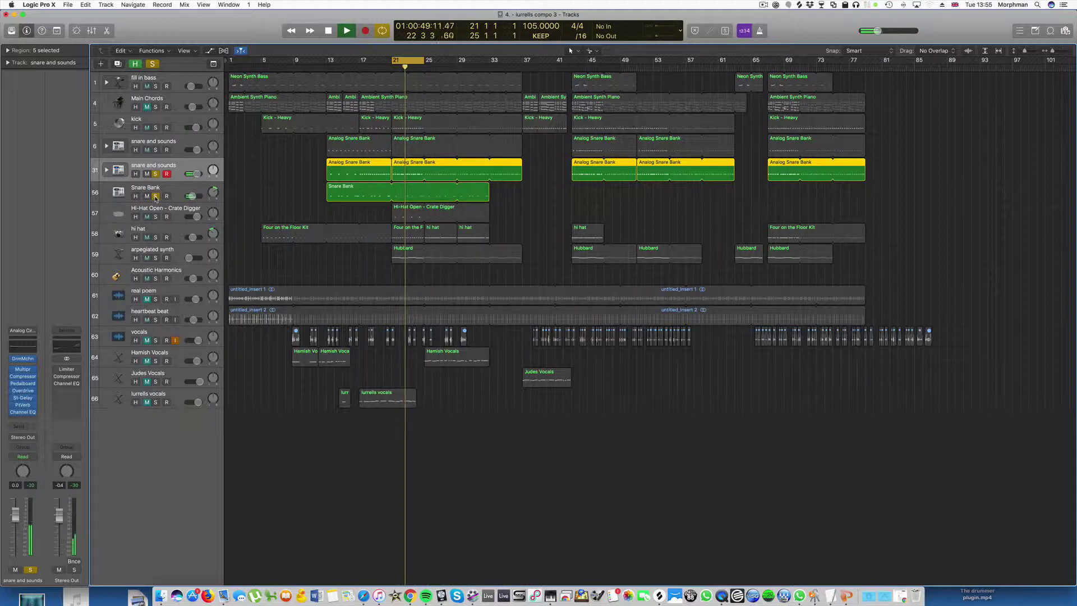
pyautogui.moveTo(213, 193)
pyautogui.mouseDown()
pyautogui.moveTo(213, 204)
pyautogui.moveTo(215, 181)
pyautogui.mouseUp()
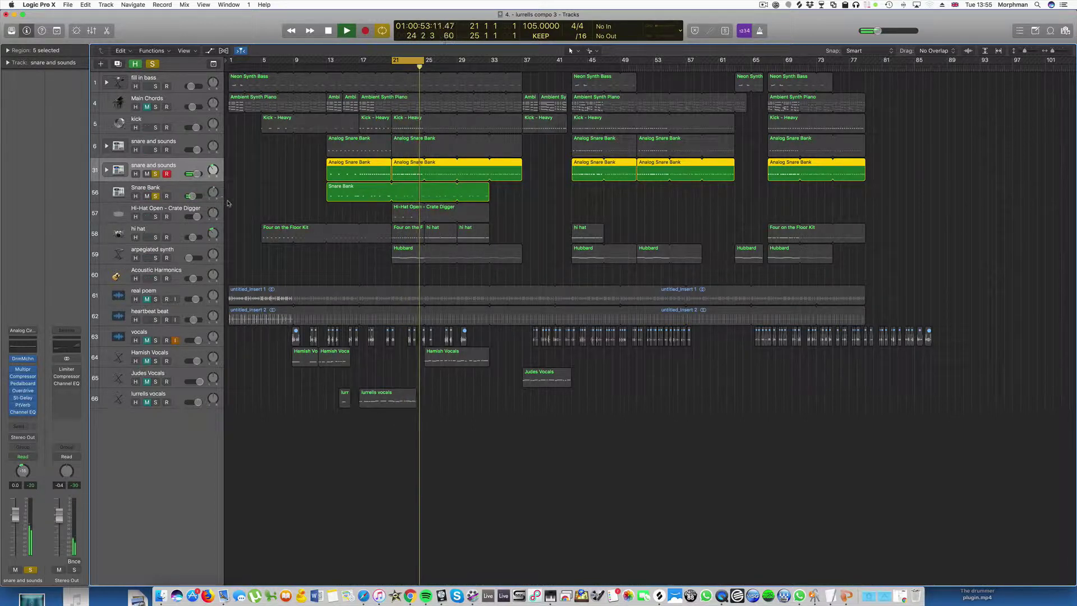
pyautogui.click(180, 193)
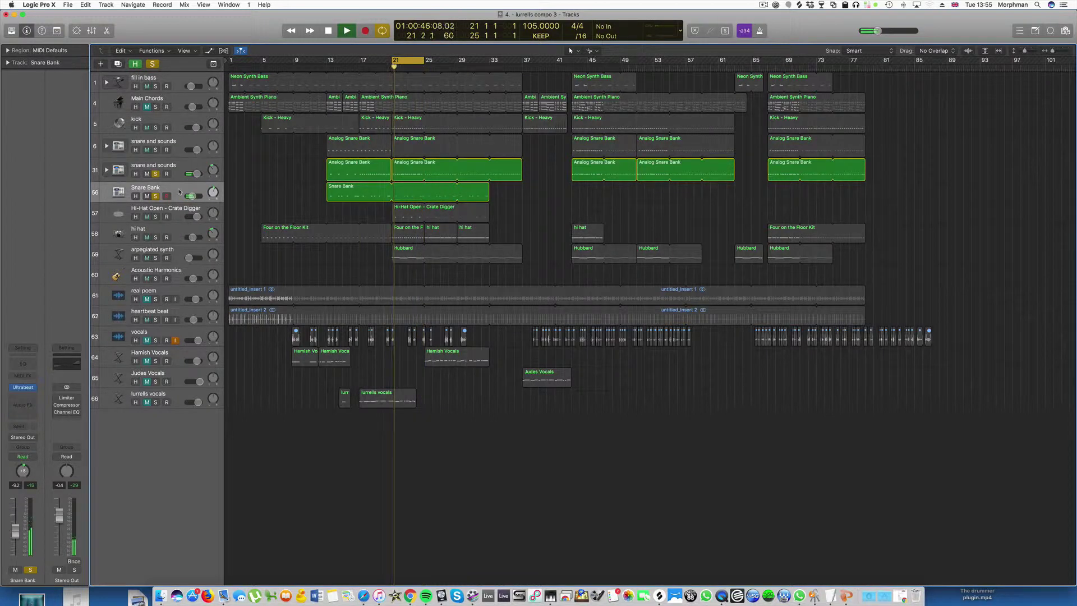
# Step: Insert a Dynamics Compressor on the Snare Bank channel strip
pyautogui.click(34, 399)
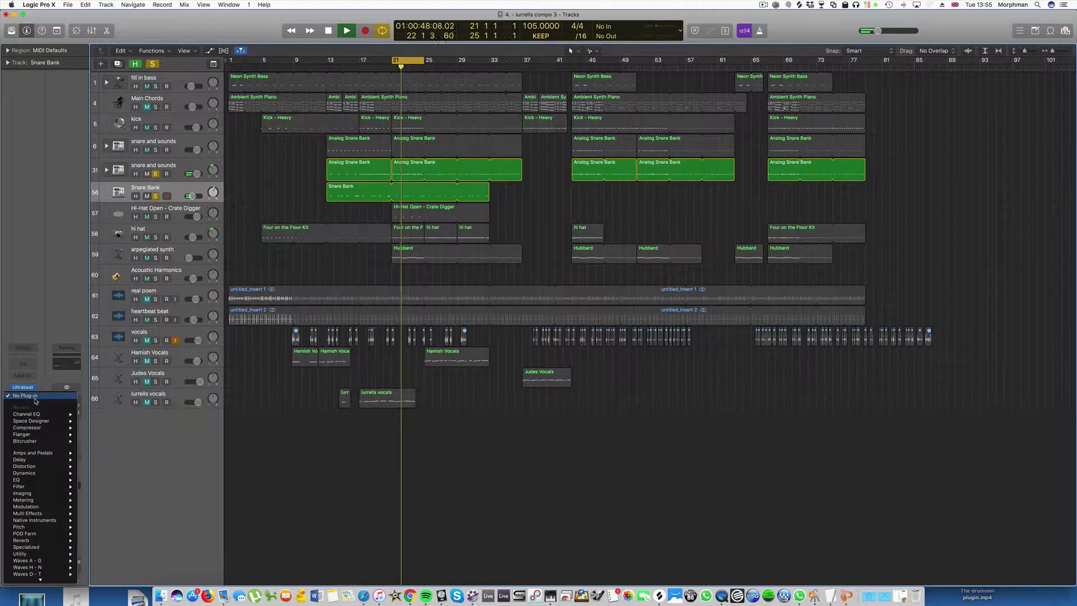
pyautogui.moveTo(62, 473)
pyautogui.moveTo(124, 481)
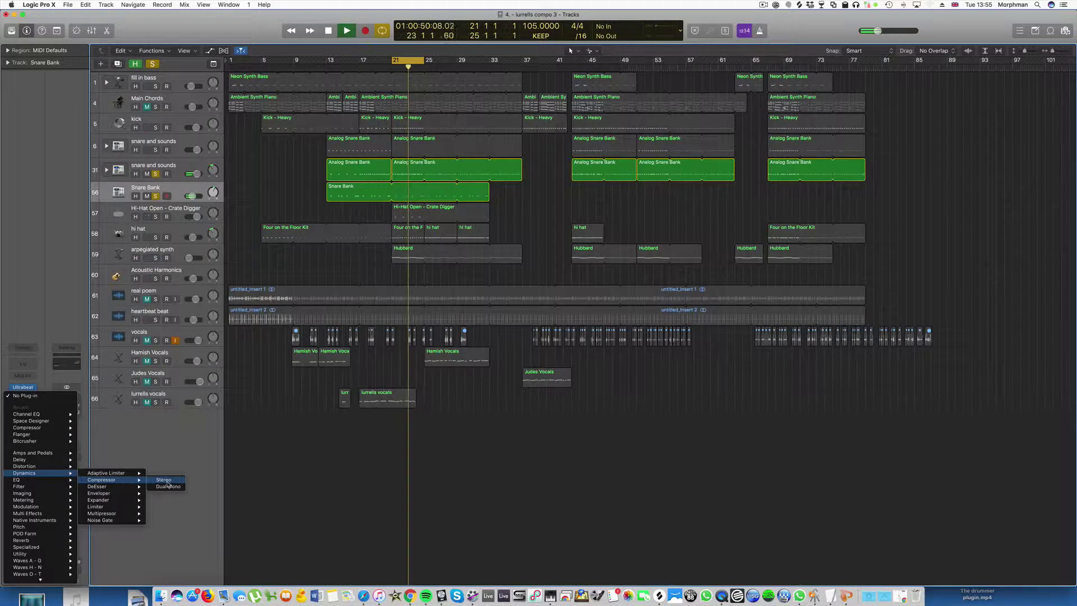
pyautogui.click(163, 487)
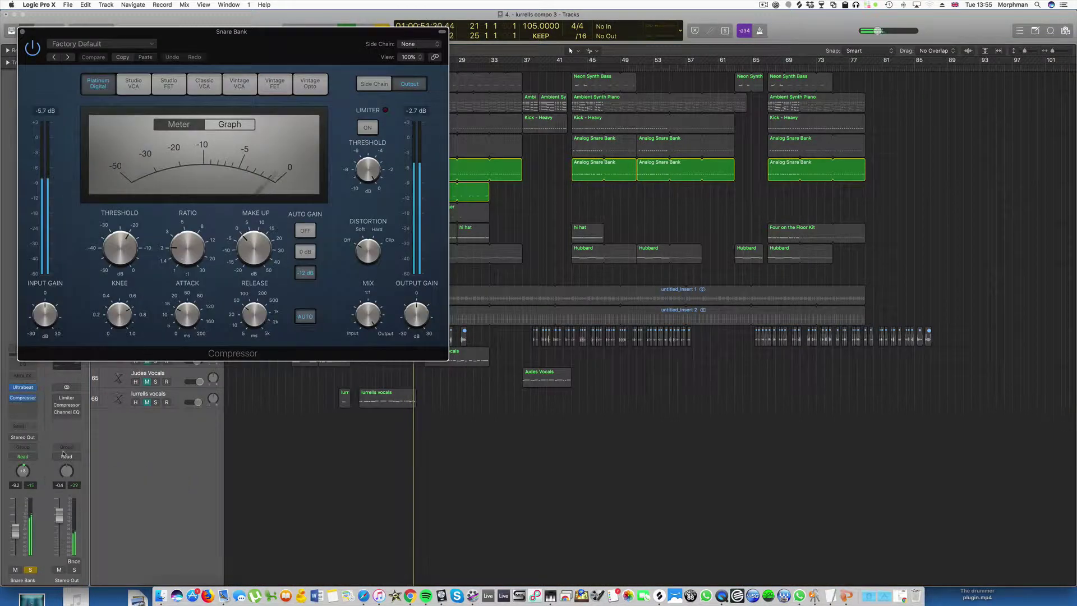
# Step: Send Snare Bank to the Bus 15 reverb aux, raise the send level, and solo kick again
pyautogui.click(22, 426)
pyautogui.moveTo(28, 463)
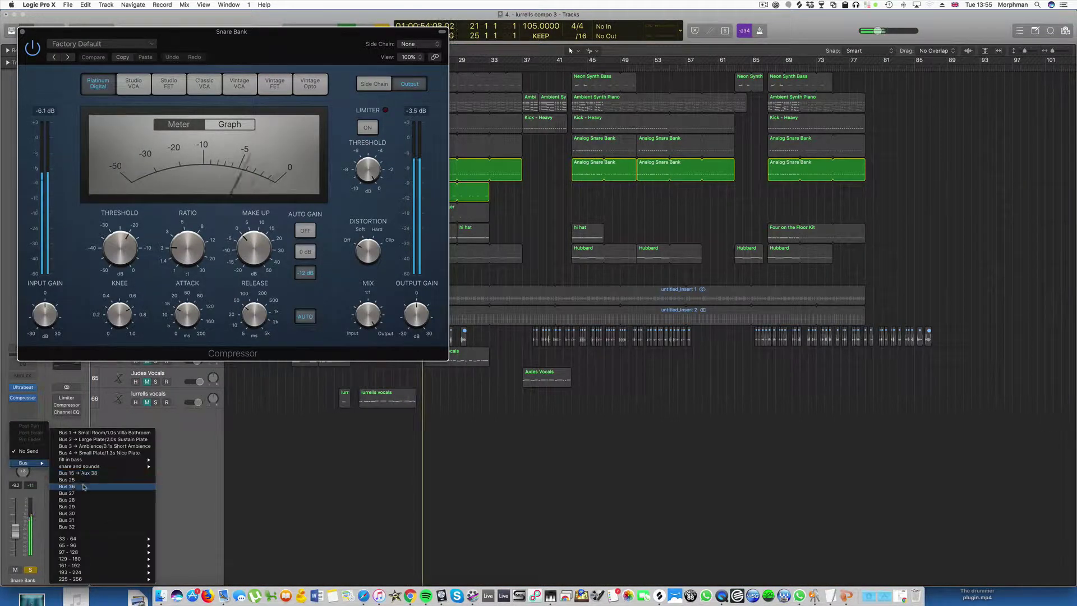
pyautogui.click(78, 473)
pyautogui.moveTo(35, 422); pyautogui.dragTo(35, 397)
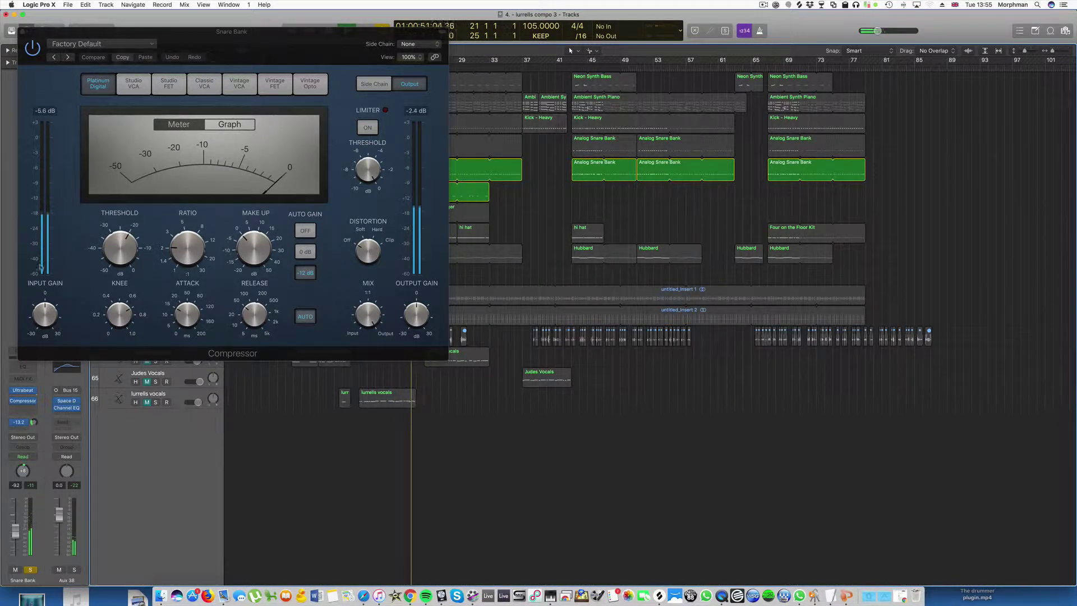
pyautogui.click(26, 31)
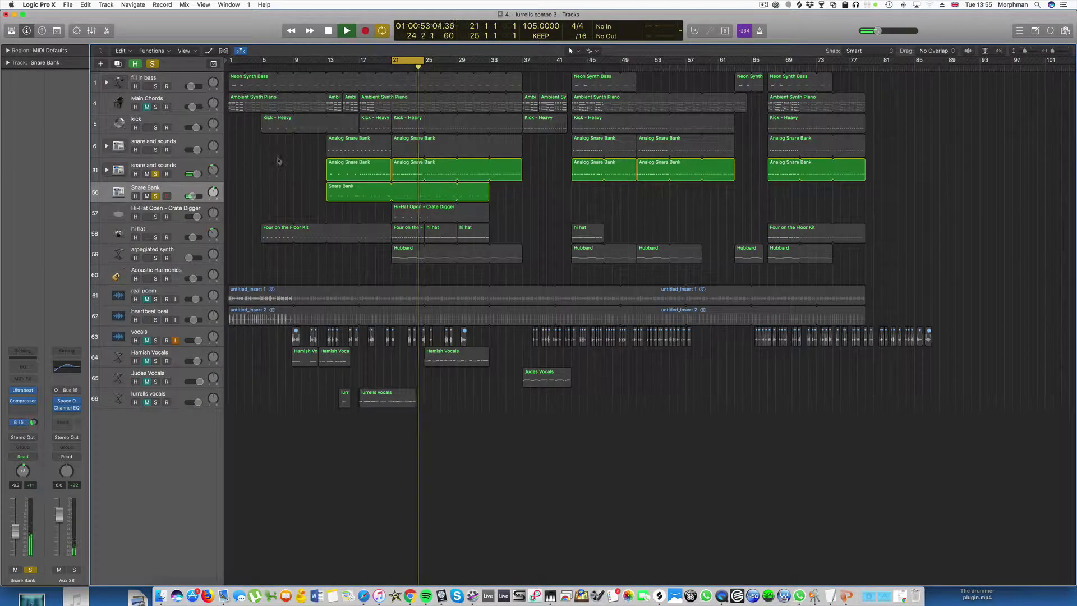
pyautogui.click(156, 128)
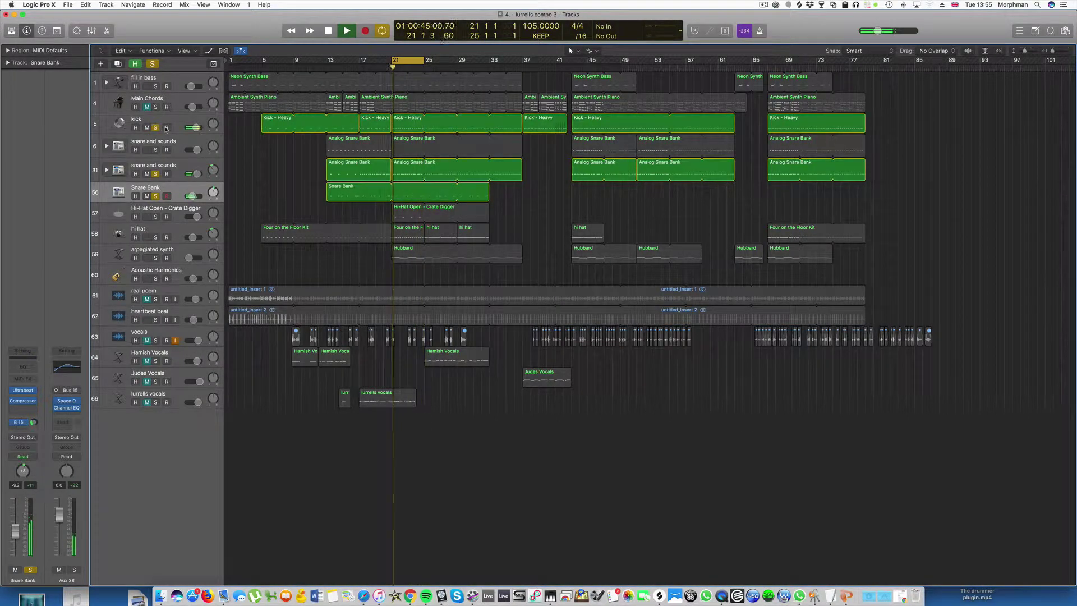
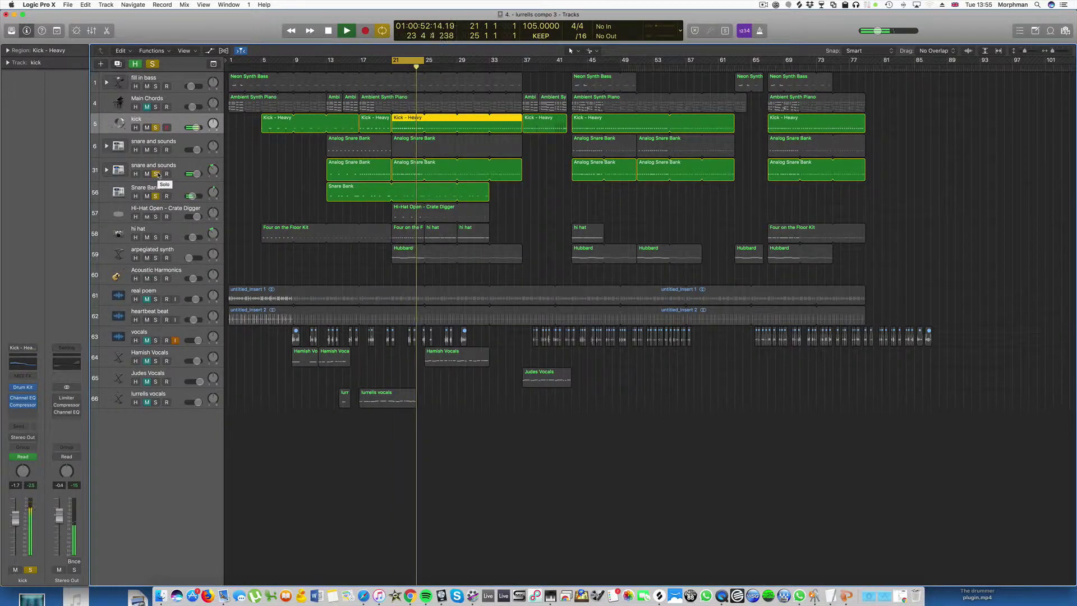
# Step: Turn off the lit solo so the whole arrangement plays, and mute the arpegiated synth track
pyautogui.keyDown('alt'); pyautogui.click(158, 175); pyautogui.keyUp('alt')
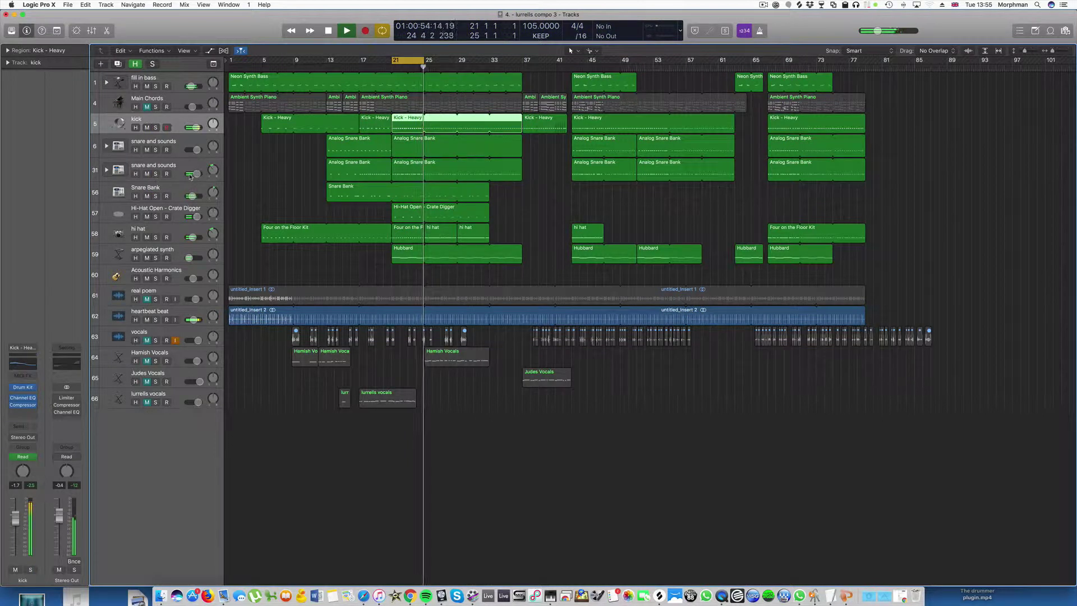
pyautogui.click(147, 258)
# Step: Set the fill in bass volume to -5.0 dB and try a -12 region transposition
pyautogui.click(166, 82)
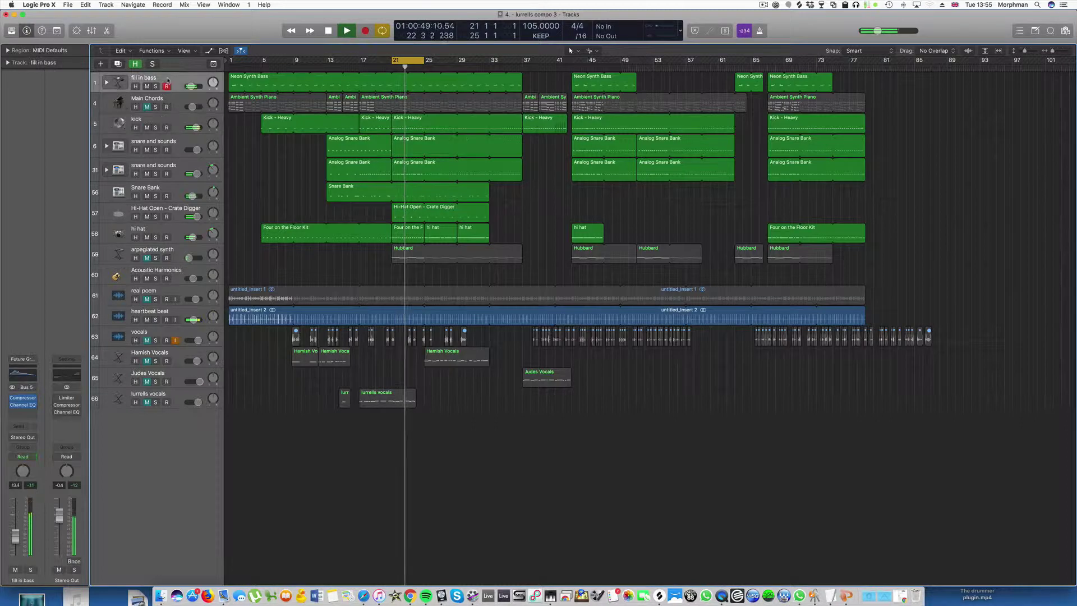
pyautogui.moveTo(190, 88); pyautogui.dragTo(193, 87)
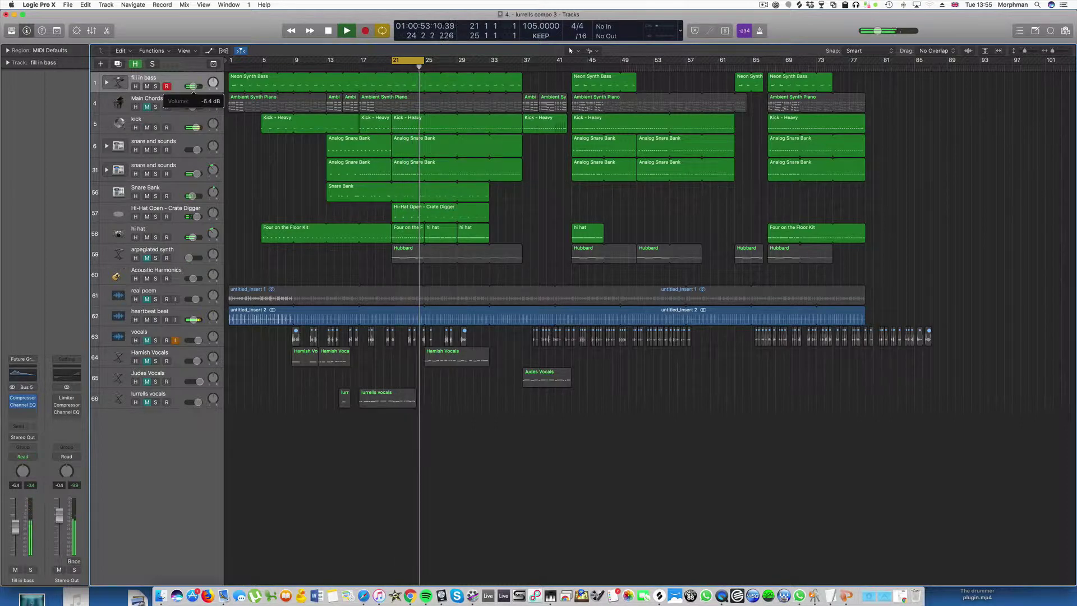
pyautogui.click(8, 50)
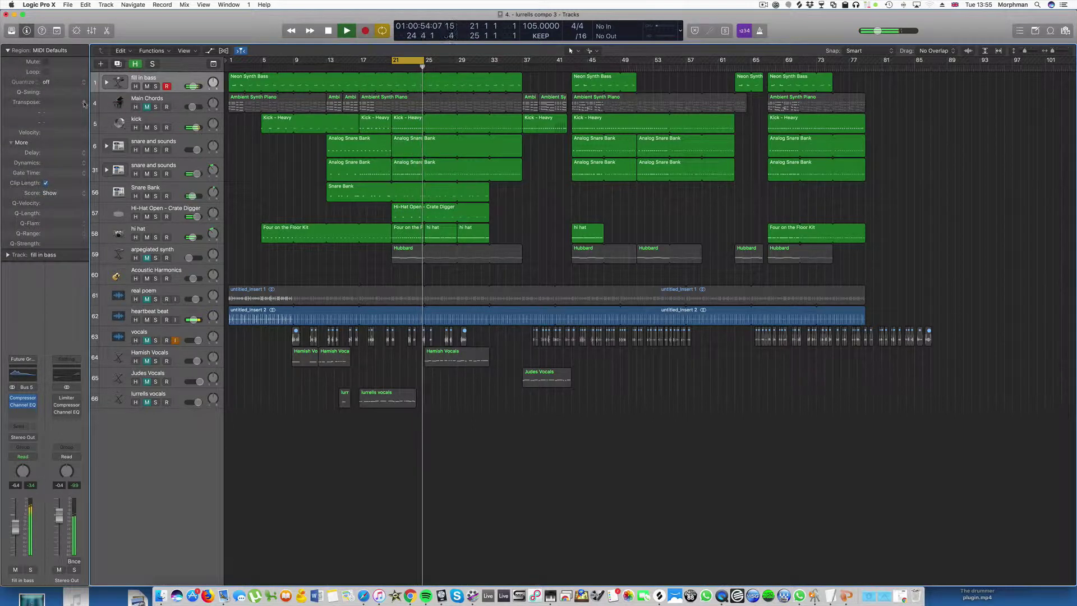
pyautogui.click(84, 104)
pyautogui.click(78, 112)
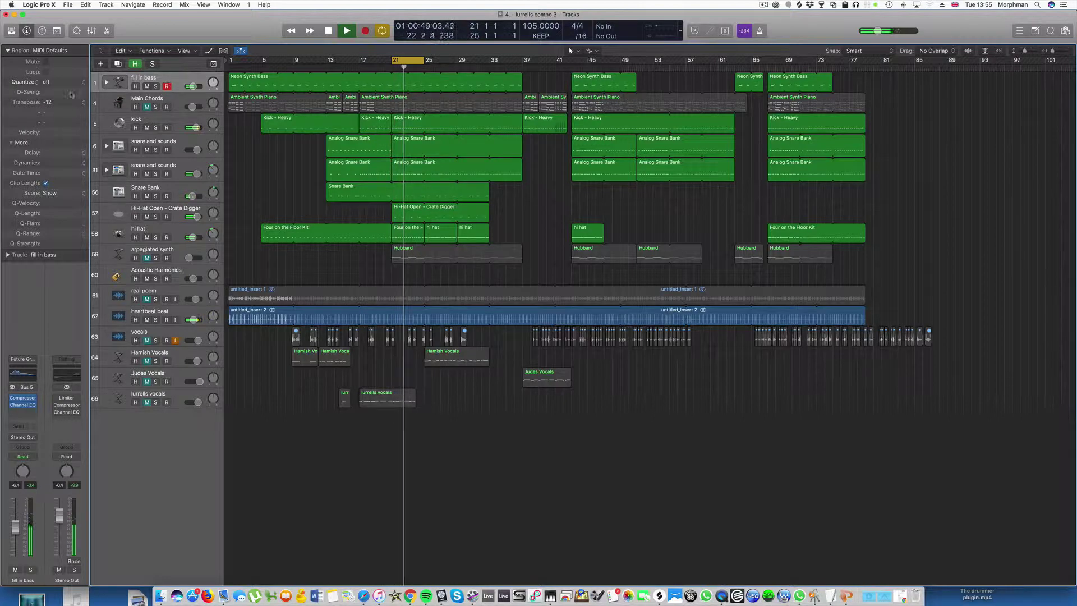
pyautogui.click(85, 103)
pyautogui.click(82, 95)
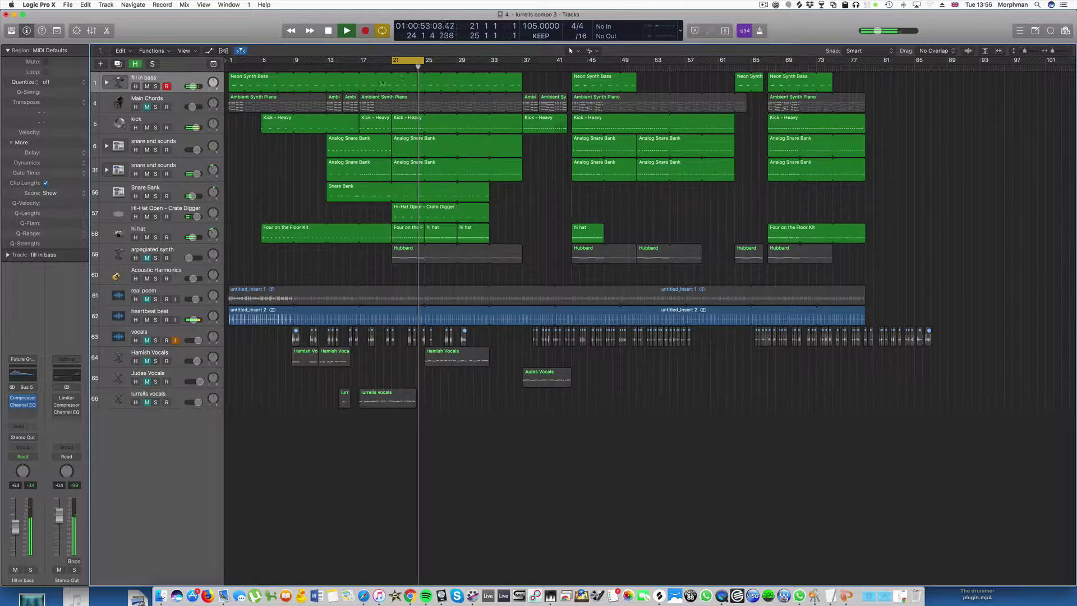
# Step: Transpose the Neon Synth Bass region by -12 and bring up the fill in bass Compressor
pyautogui.click(236, 79)
pyautogui.click(85, 102)
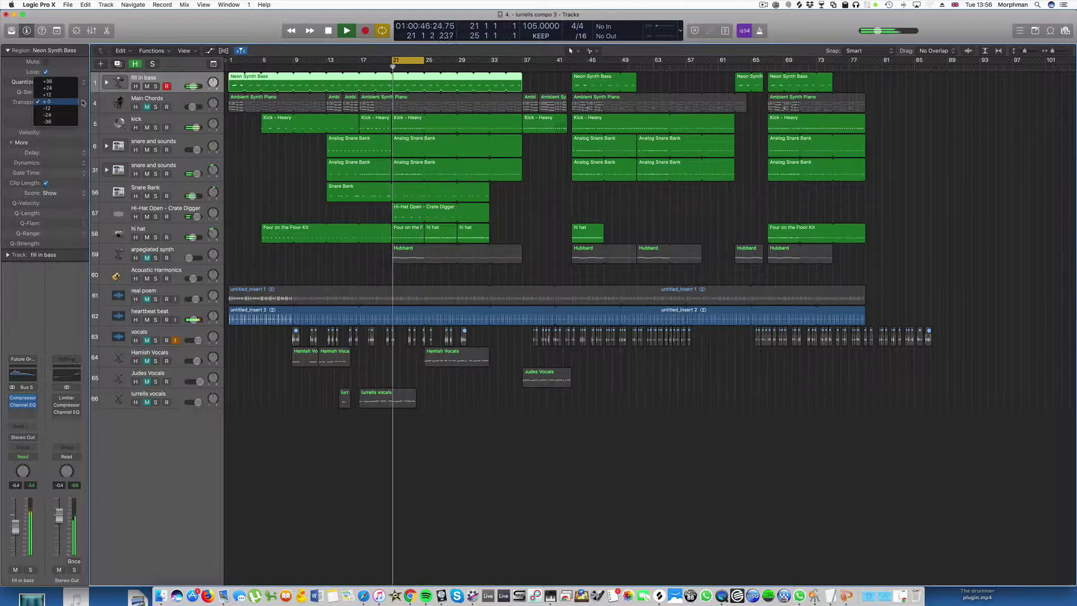
pyautogui.click(77, 111)
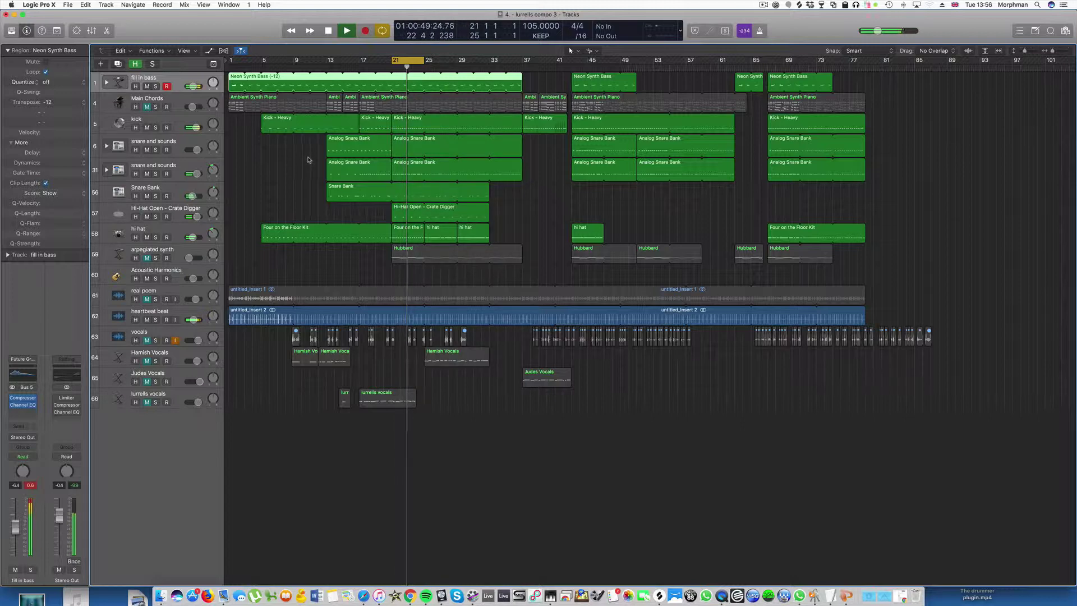
pyautogui.click(22, 398)
pyautogui.moveTo(118, 252)
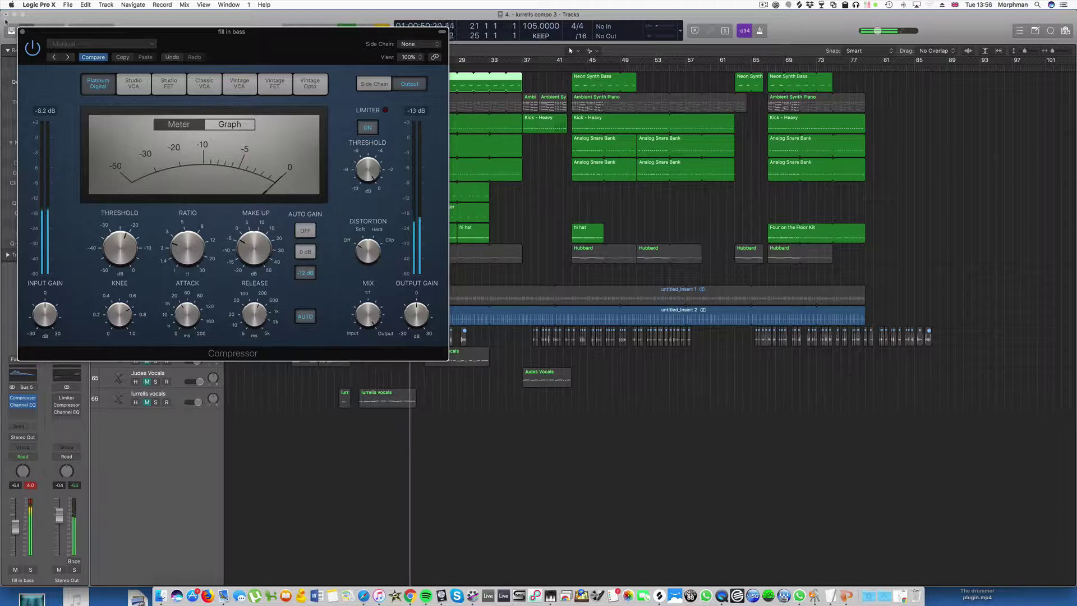
# Step: Close the Compressor, audition both hi-hat tracks, then unmute and solo the arpegiated synth
pyautogui.click(23, 31)
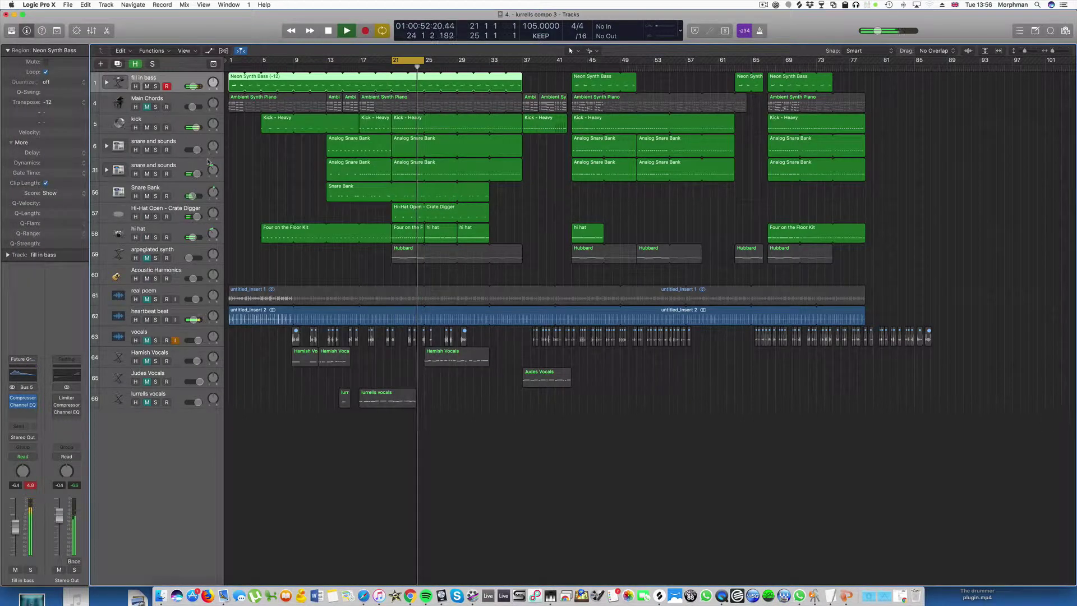
pyautogui.click(156, 216)
pyautogui.click(155, 217)
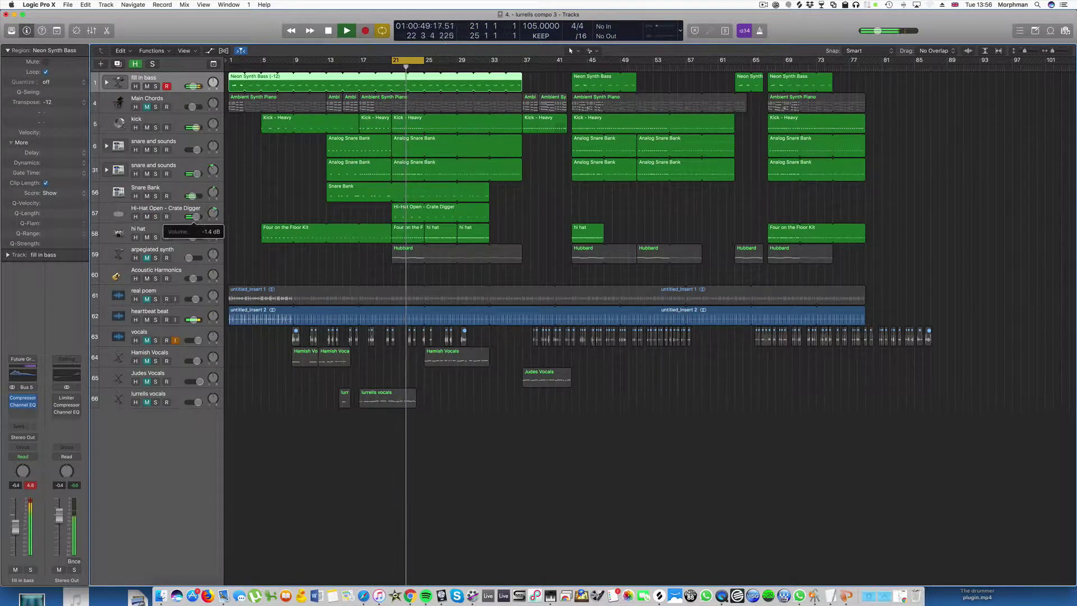
pyautogui.click(155, 238)
pyautogui.click(155, 237)
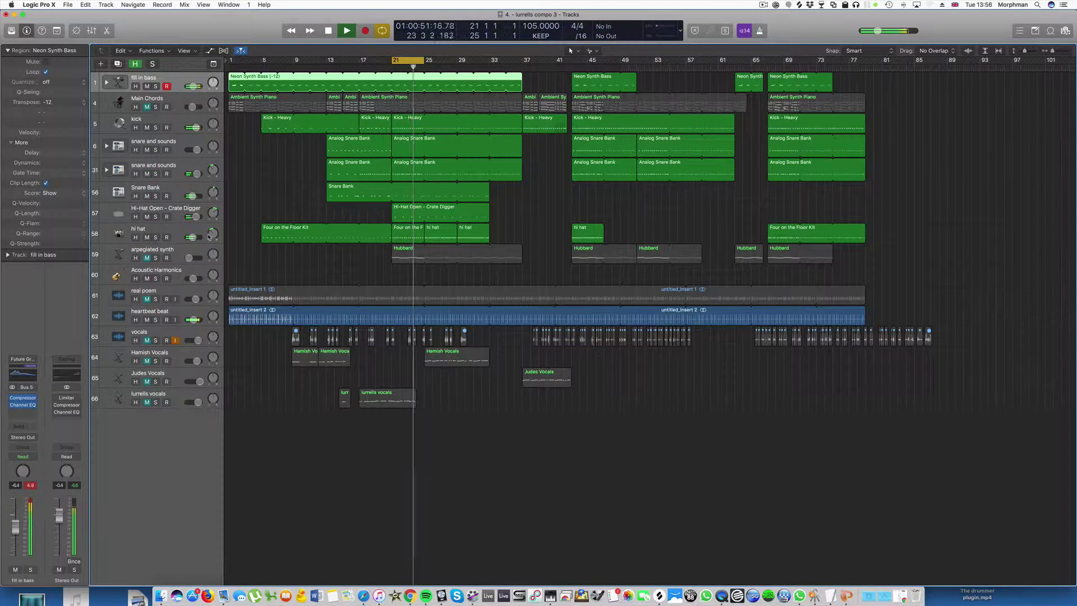
pyautogui.click(147, 258)
pyautogui.click(156, 258)
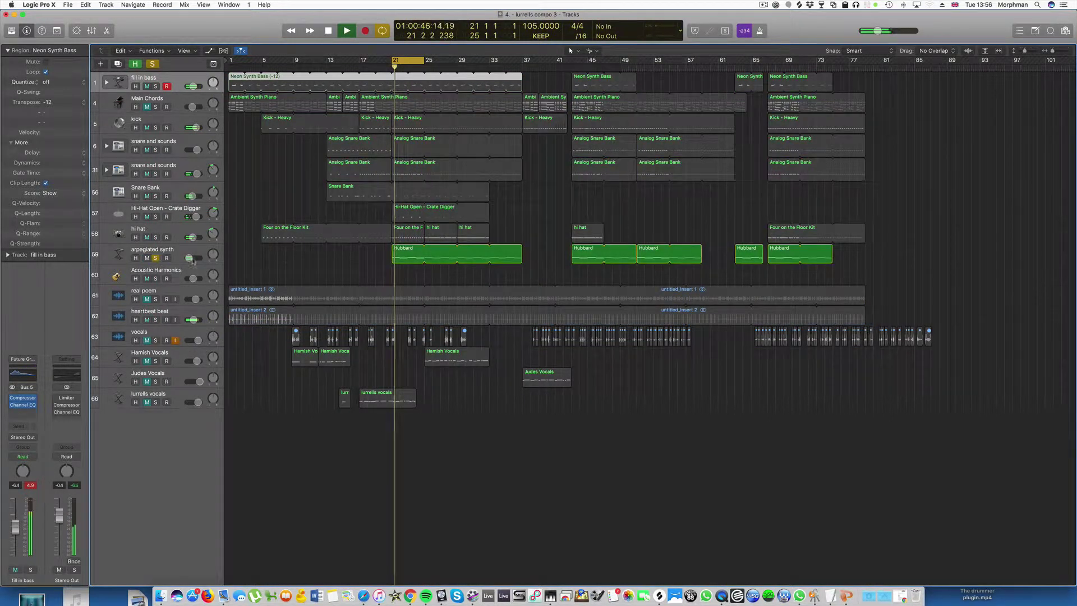
# Step: Set the arpegiated synth to -18 dB with an EQ low cut near 500 Hz and a +9 dB high shelf
pyautogui.moveTo(191, 259); pyautogui.dragTo(193, 259)
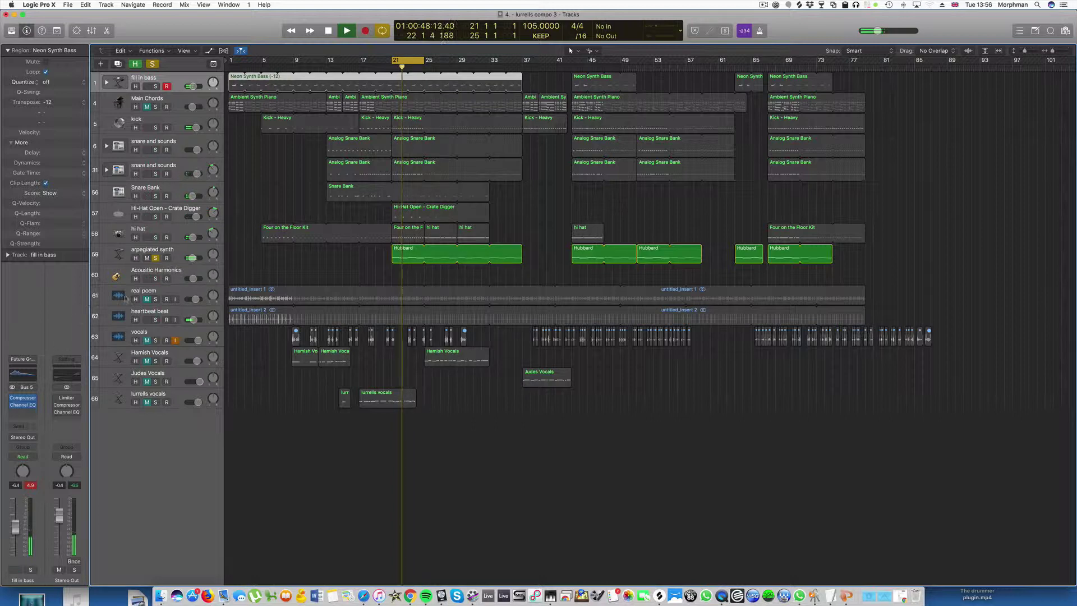
pyautogui.click(178, 251)
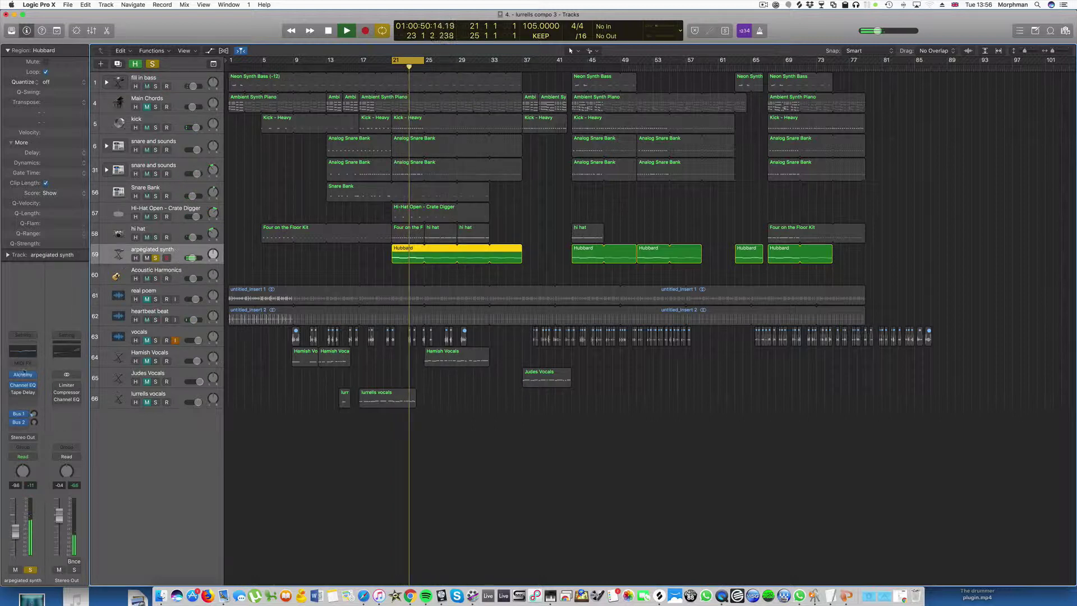
pyautogui.click(23, 352)
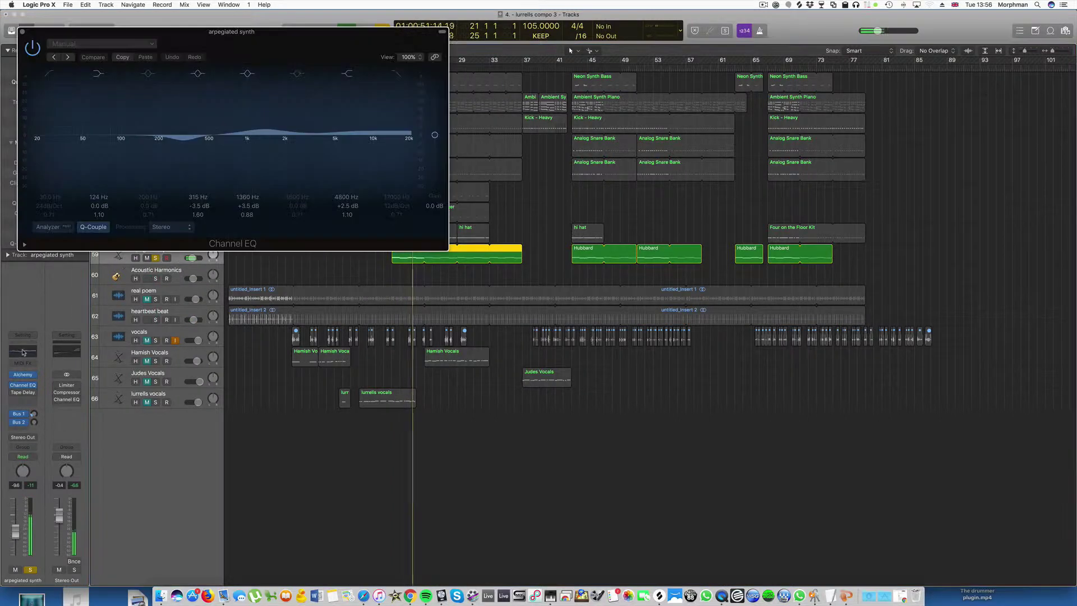
pyautogui.click(48, 227)
pyautogui.click(49, 74)
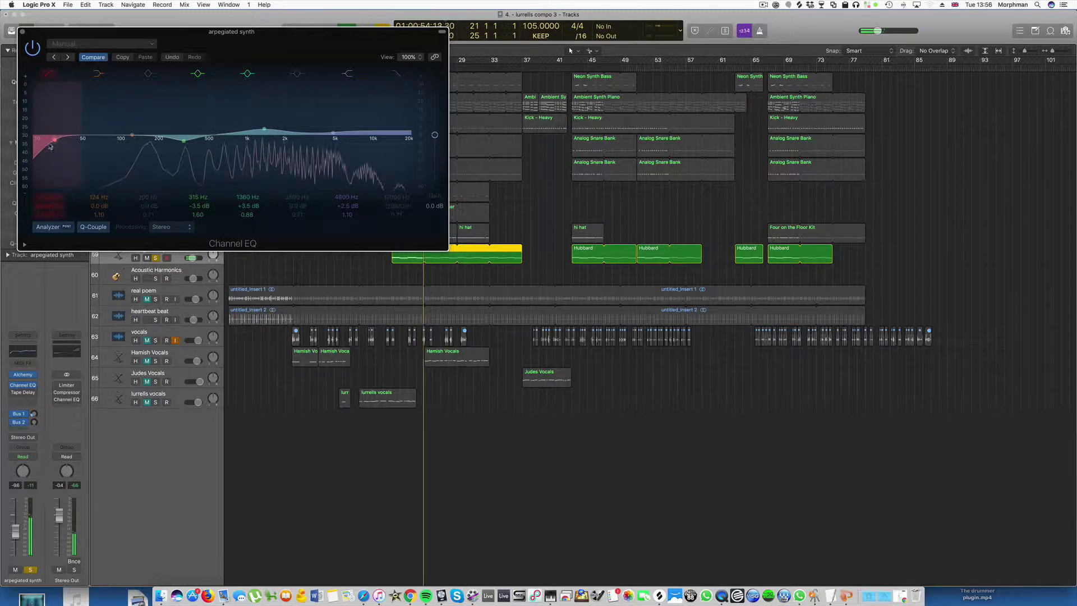
pyautogui.moveTo(56, 139); pyautogui.dragTo(223, 143)
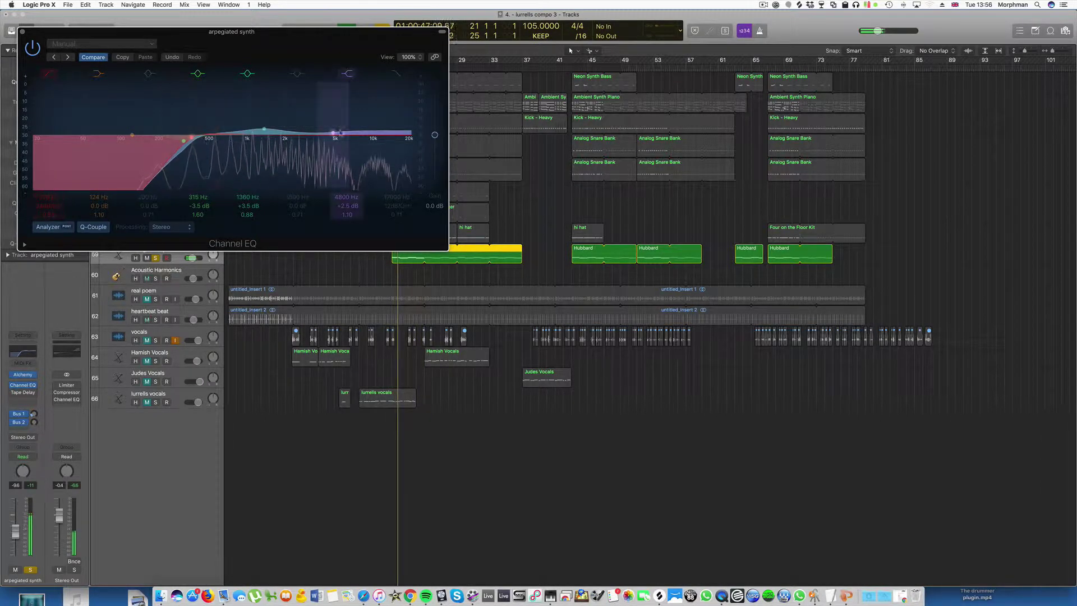
pyautogui.moveTo(333, 132); pyautogui.dragTo(270, 119)
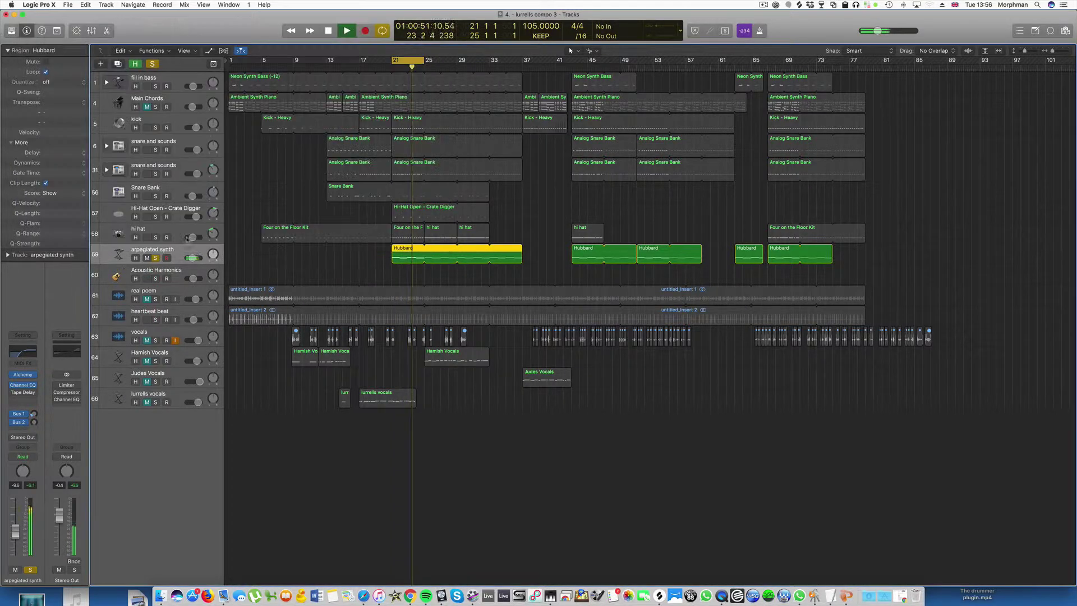
pyautogui.click(22, 32)
# Step: Unsolo the arpegiated synth and solo Main Chords, restarting playback from bar 21
pyautogui.click(156, 258)
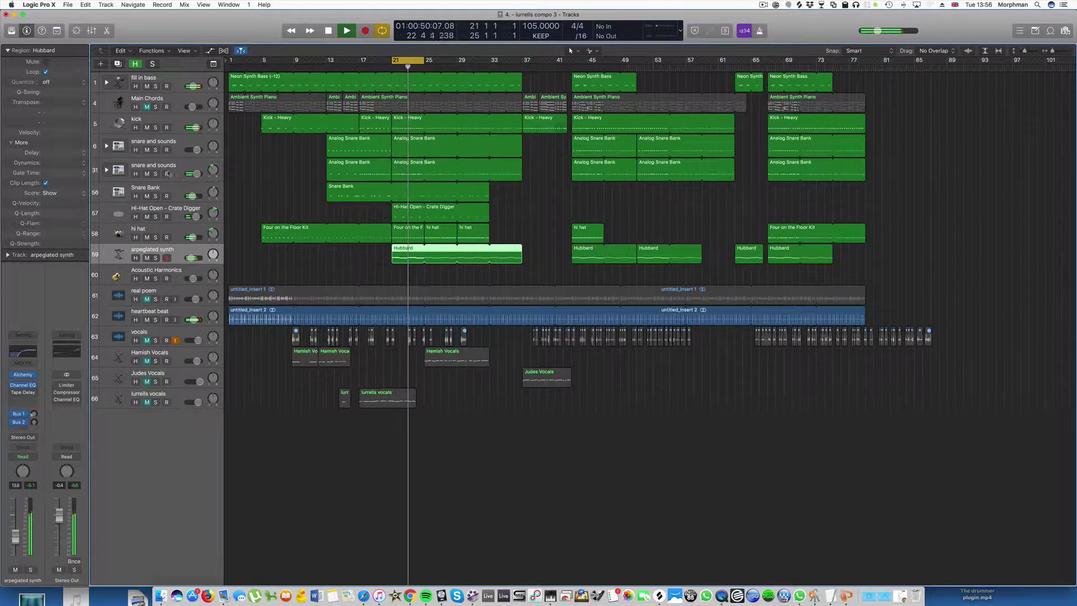
pyautogui.press('space')
pyautogui.click(155, 107)
pyautogui.click(181, 108)
pyautogui.press('space')
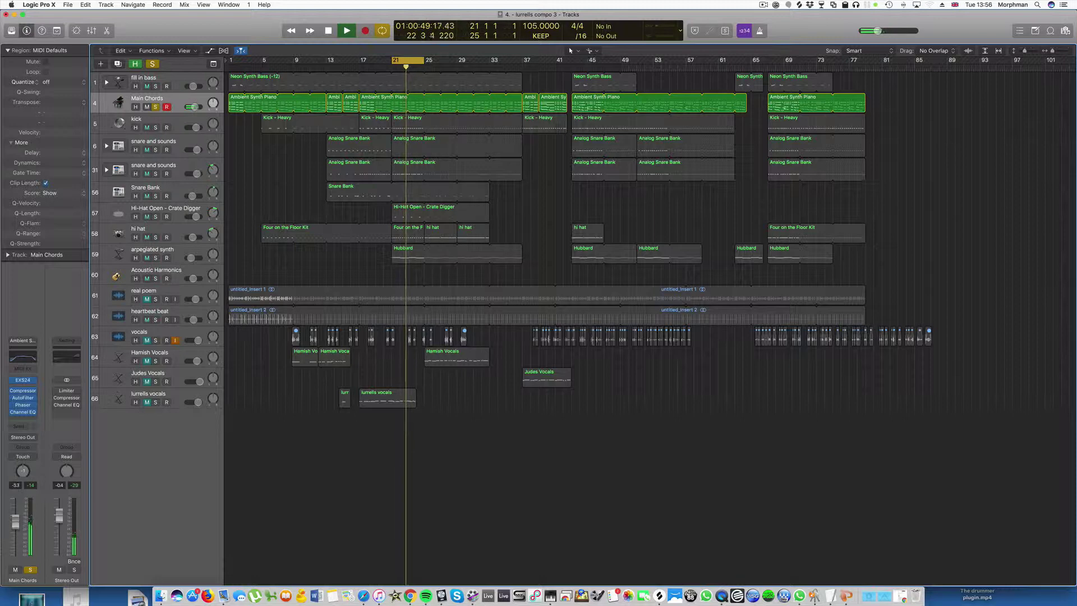
# Step: Raise the Main Chords volume to -2.0 dB and check its EXS24 instrument settings
pyautogui.moveTo(15, 526); pyautogui.dragTo(16, 519)
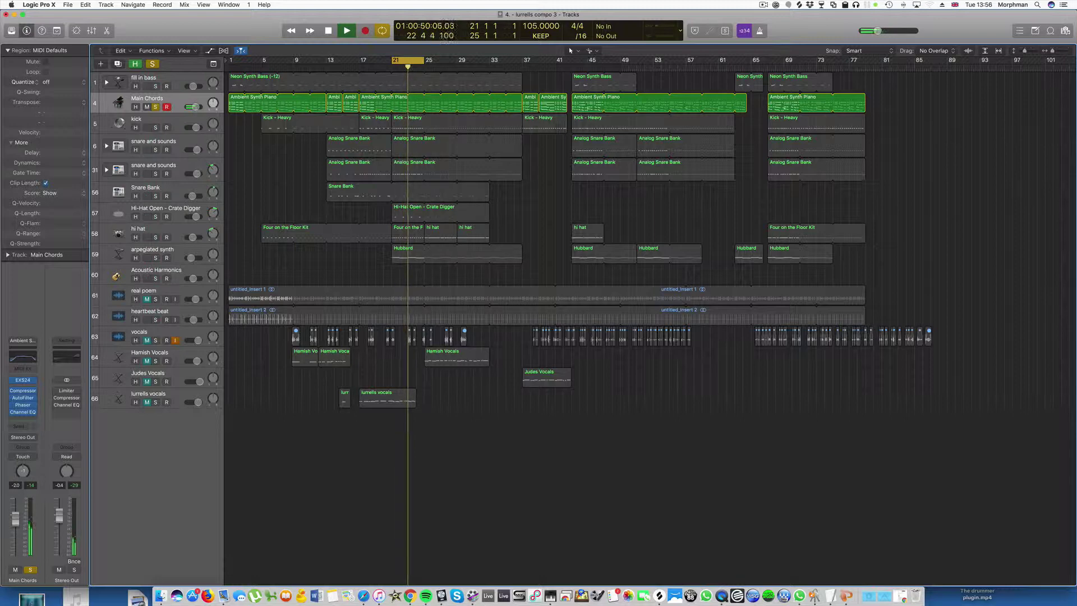
pyautogui.click(22, 380)
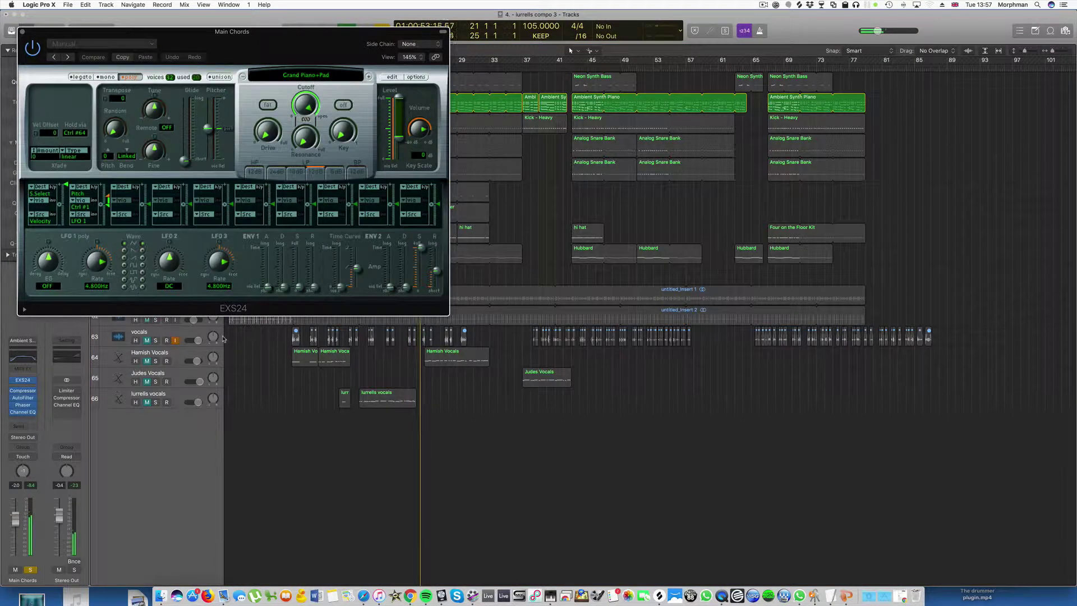
pyautogui.click(22, 32)
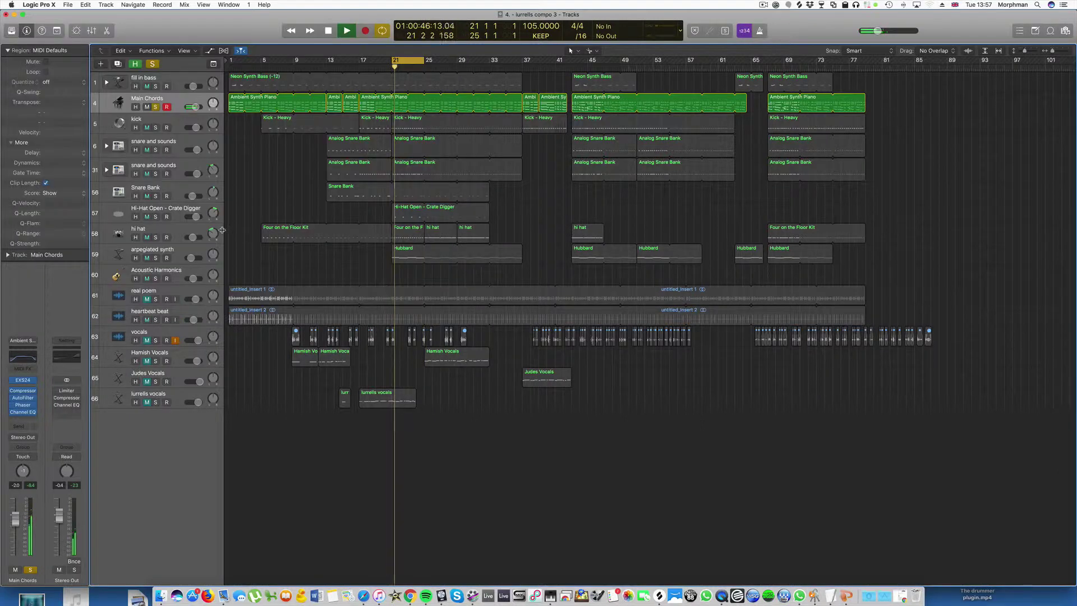
# Step: Retune the Main Chords compressor: threshold around -19 dB, higher ratio and make-up gain
pyautogui.click(22, 391)
pyautogui.moveTo(121, 247); pyautogui.dragTo(184, 226)
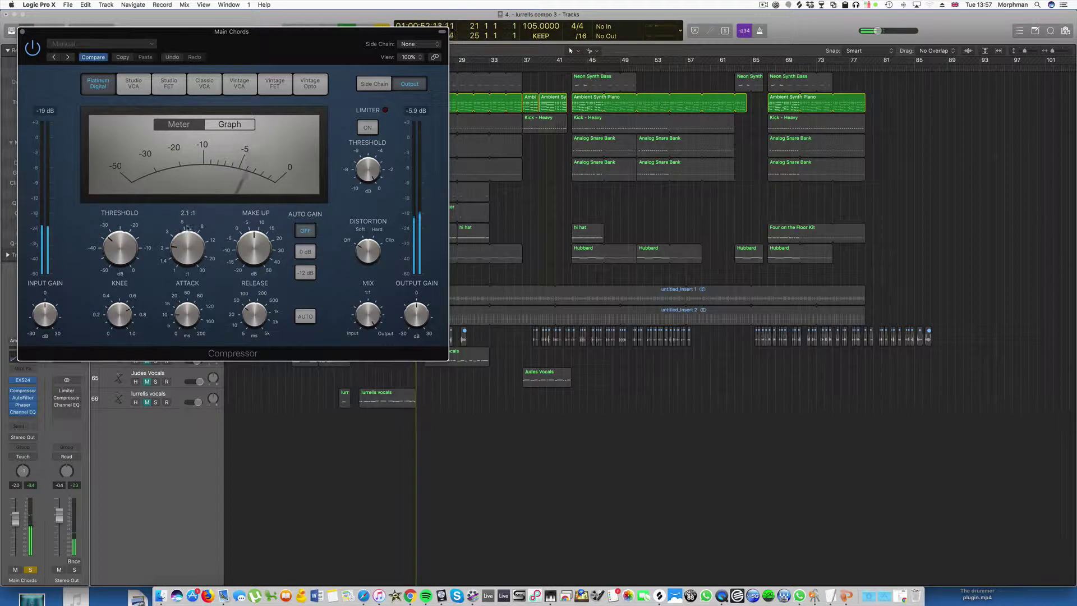
pyautogui.moveTo(253, 248); pyautogui.dragTo(252, 234)
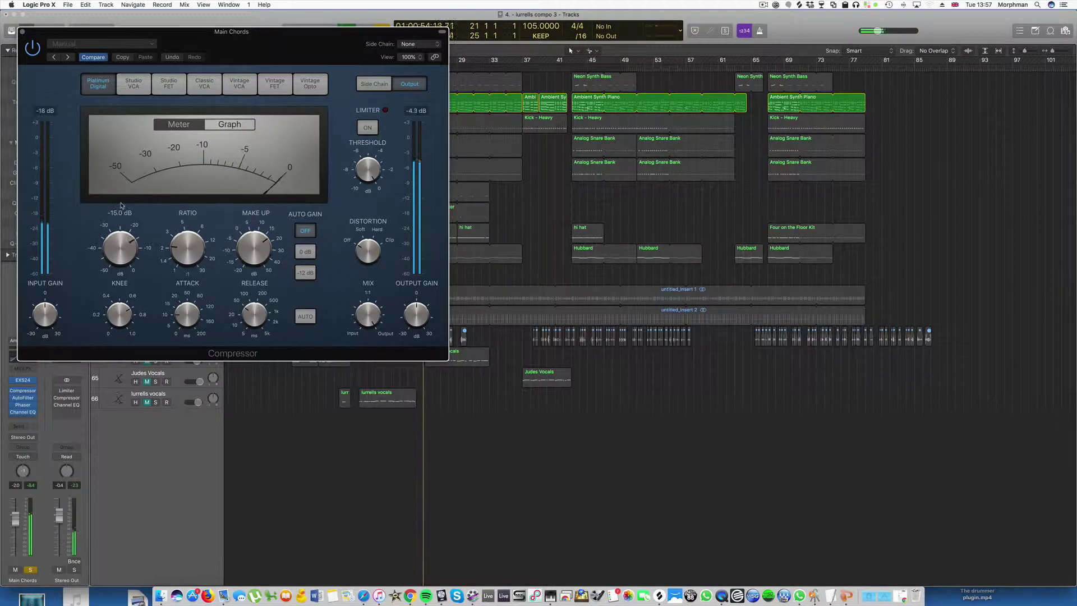
pyautogui.moveTo(120, 247); pyautogui.dragTo(121, 214)
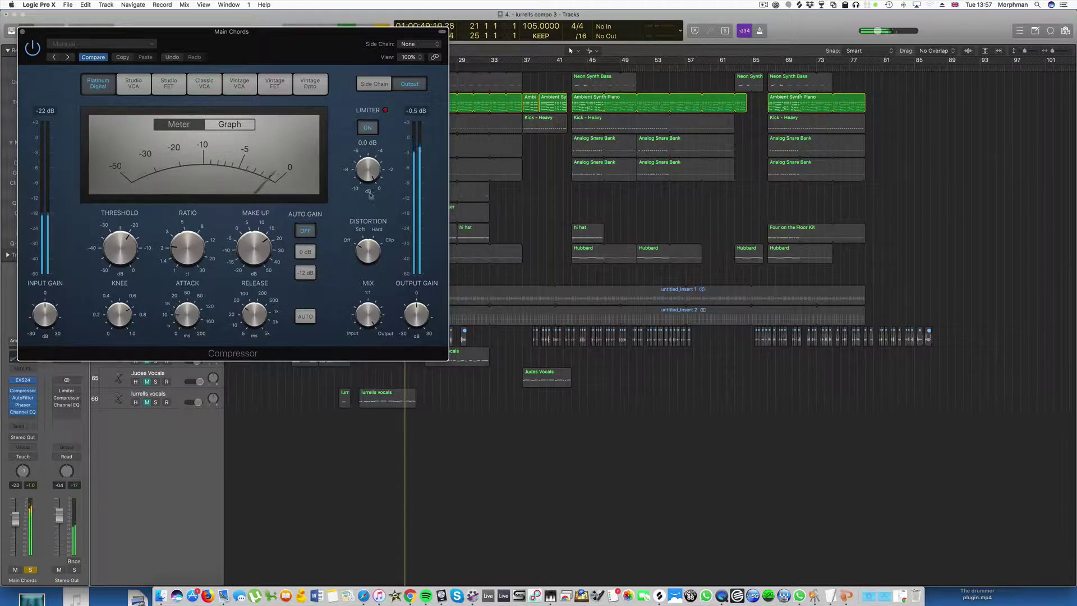
pyautogui.click(22, 32)
# Step: Clear the Main Chords solo and make sure the track is unmuted
pyautogui.press('i')
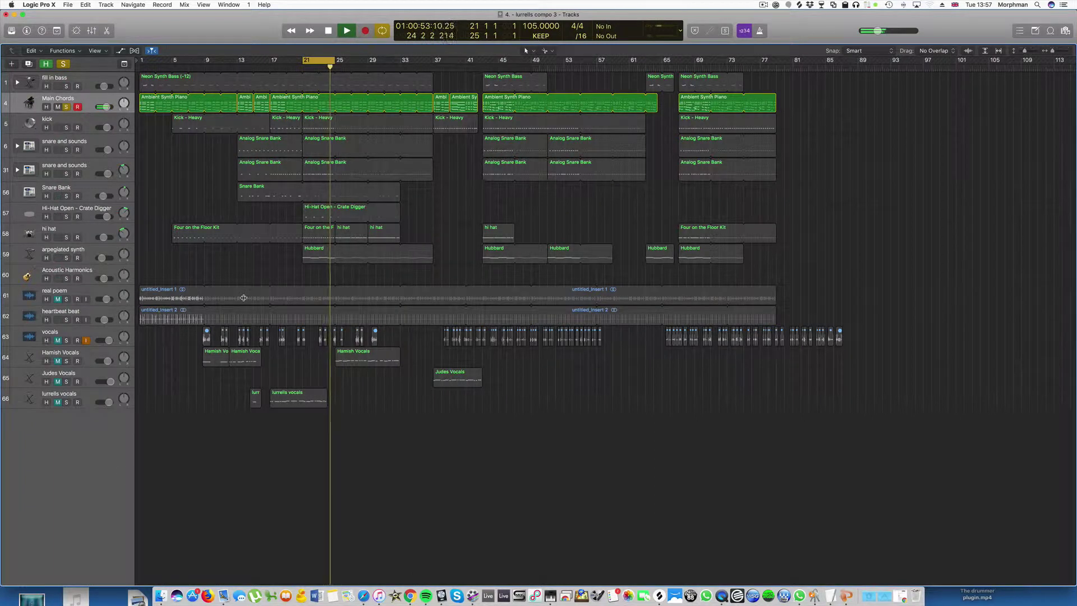
pyautogui.press('i')
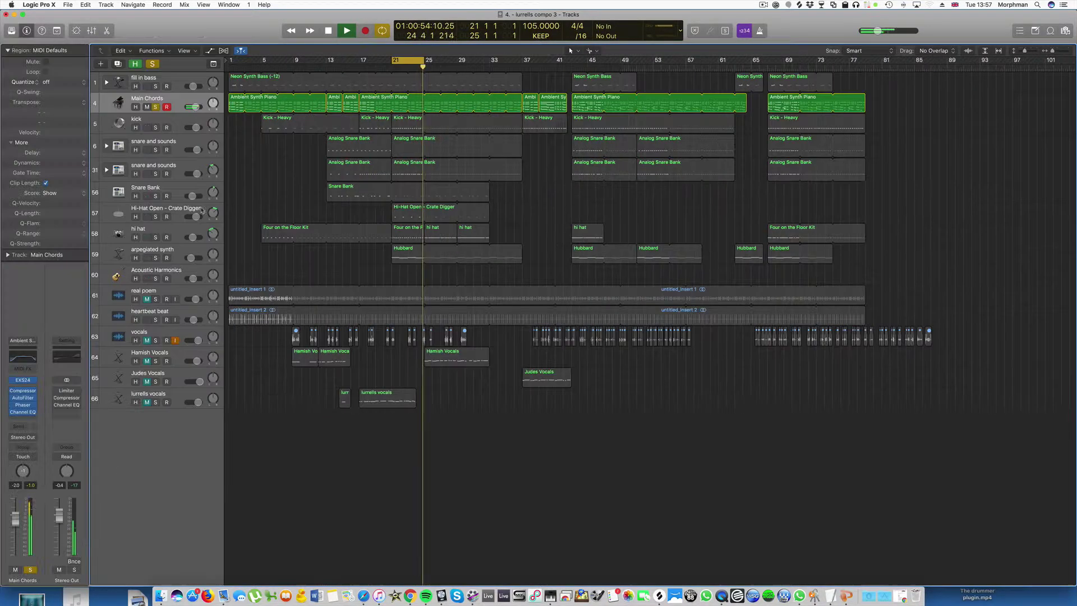
pyautogui.click(156, 107)
pyautogui.click(156, 107)
pyautogui.click(156, 107)
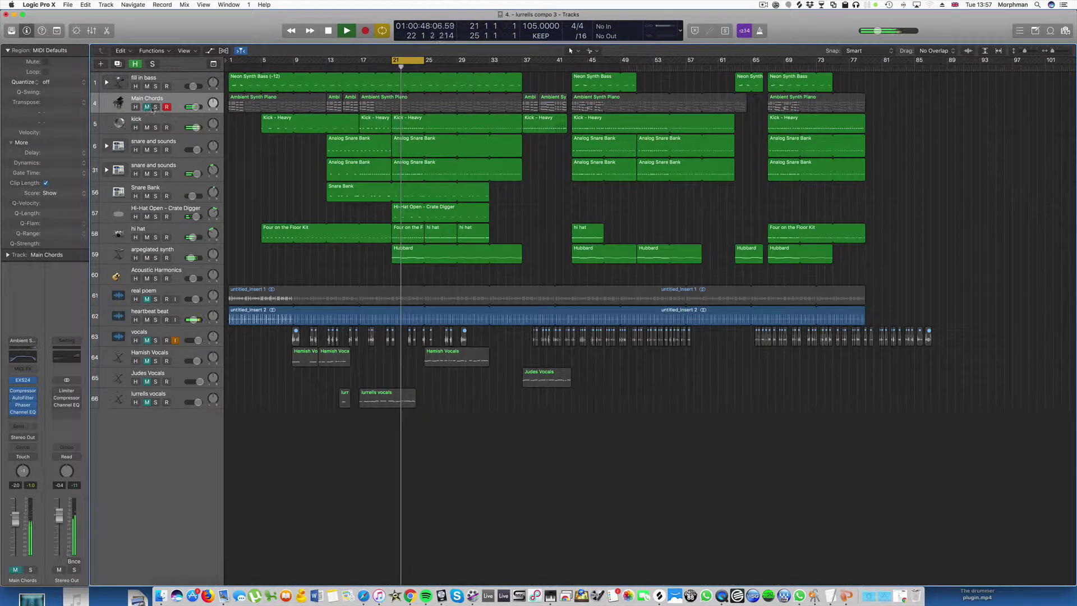
pyautogui.click(147, 108)
# Step: Turn off Cycle and play from bar 9, undoing an accidental Neon Synth Bass split
pyautogui.press('c')
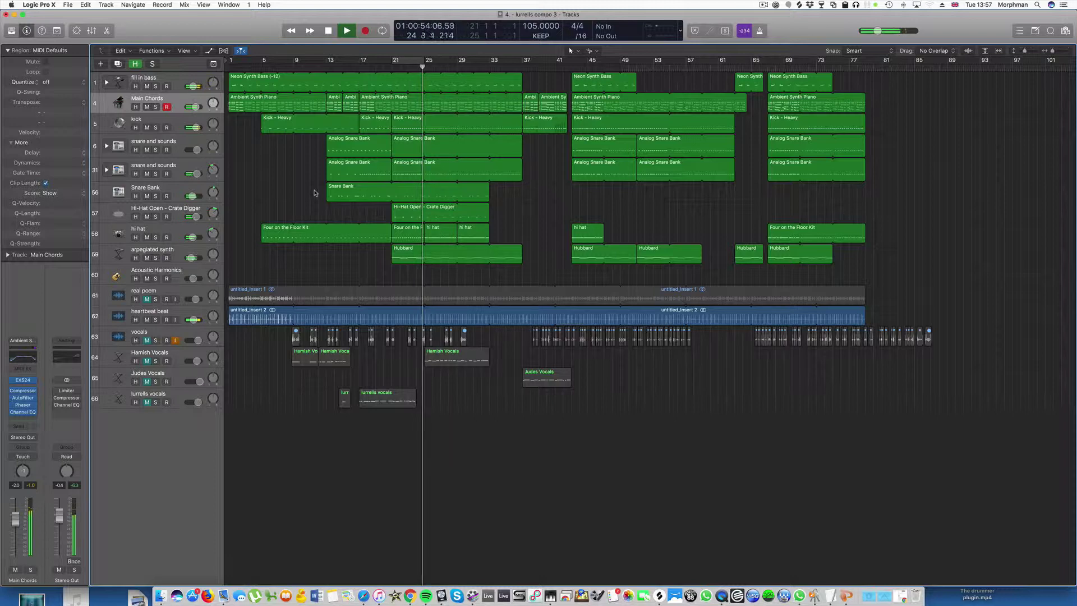
pyautogui.press('space')
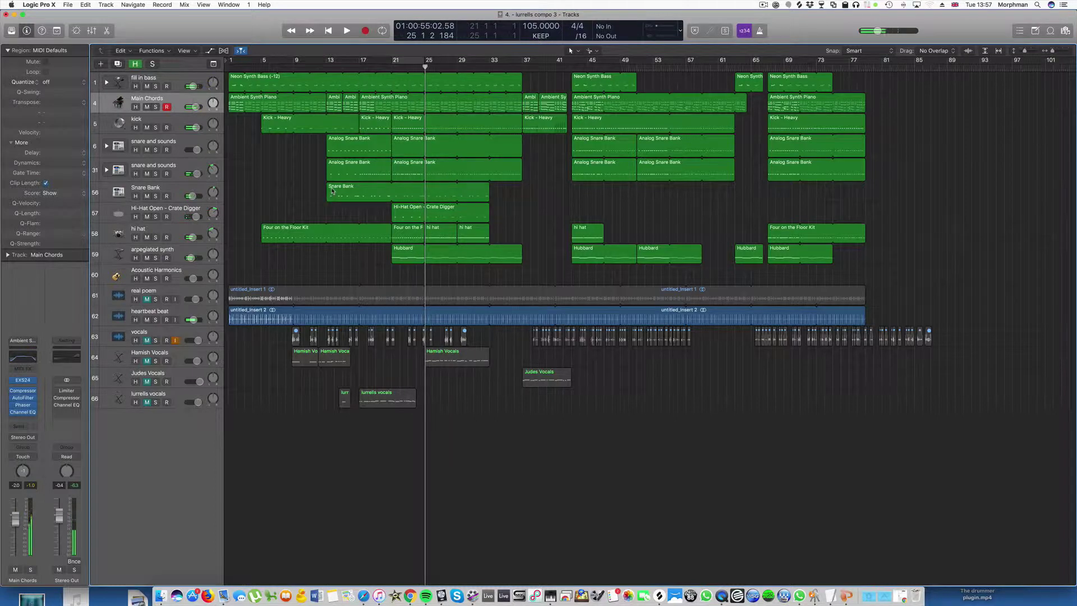
pyautogui.press('Return')
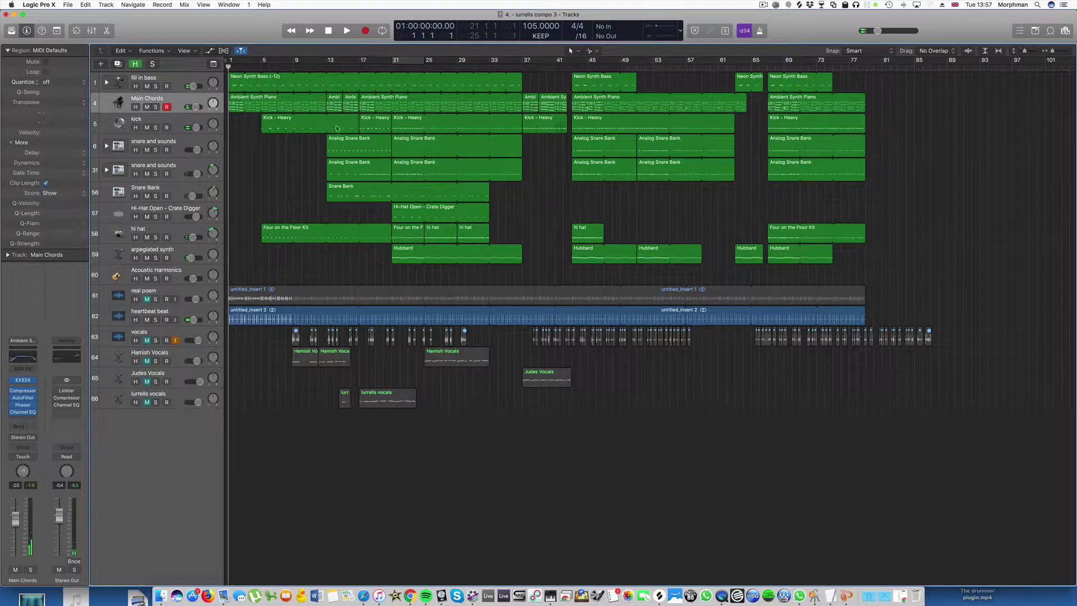
pyautogui.click(293, 69)
pyautogui.press('space')
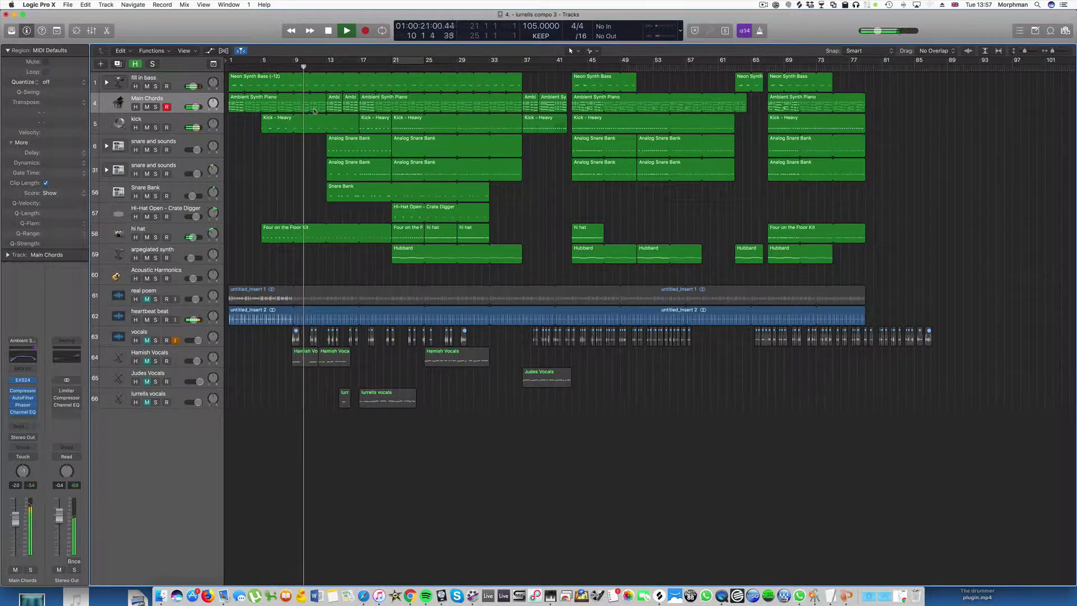
pyautogui.moveTo(322, 87)
pyautogui.mouseDown()
pyautogui.moveTo(313, 91)
pyautogui.moveTo(321, 101)
pyautogui.mouseUp()
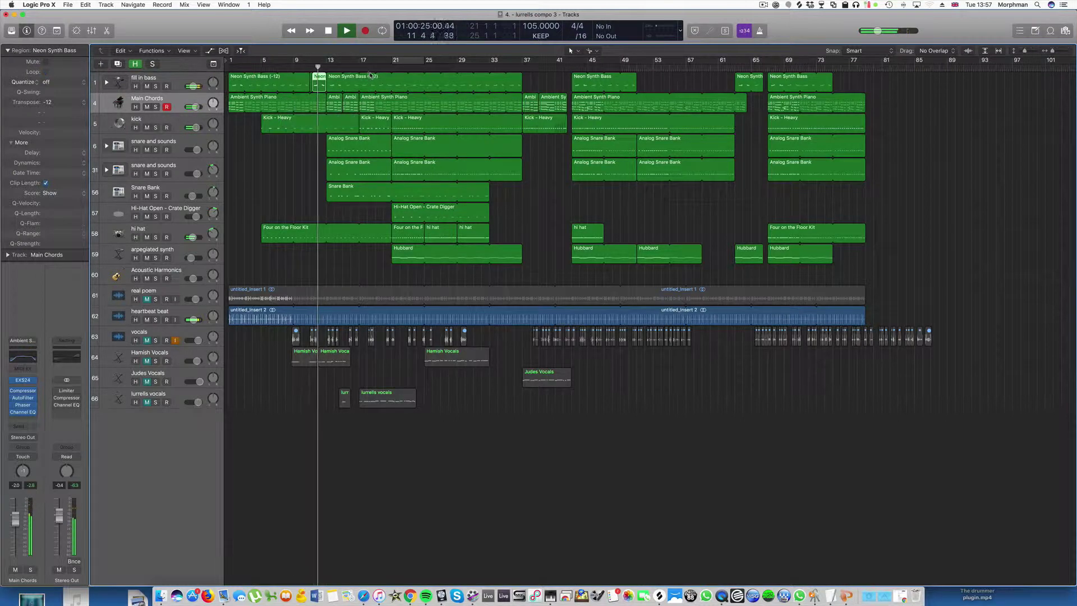
pyautogui.press('super+z')
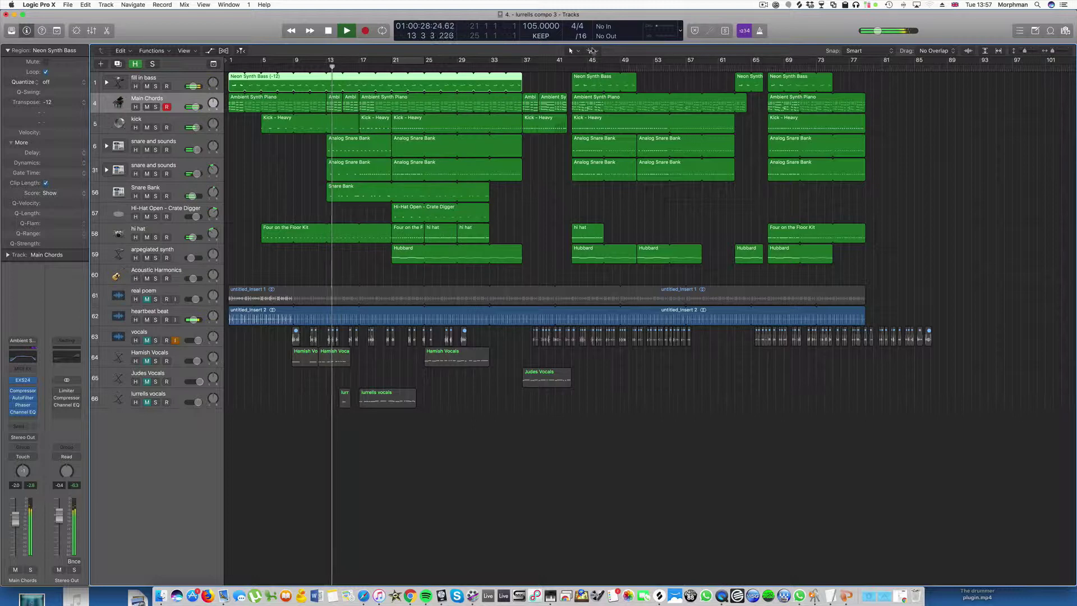
# Step: Marquee-select the bar 20–21 slice on the kick and snare tracks and mute it with Ctrl-M
pyautogui.click(589, 50)
pyautogui.click(622, 193)
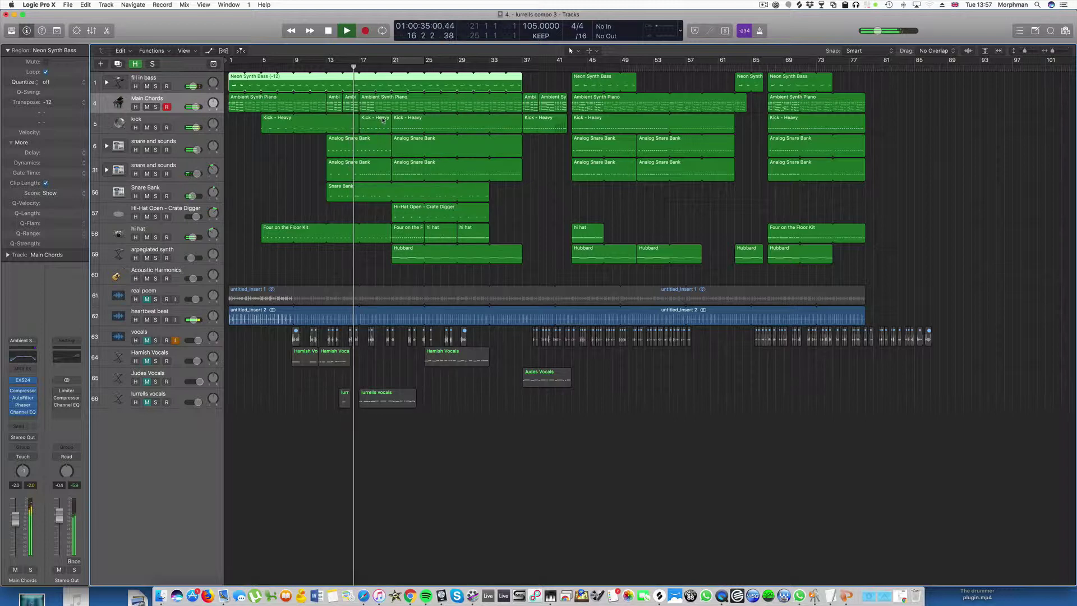
pyautogui.moveTo(382, 119); pyautogui.dragTo(391, 206)
pyautogui.hotkey('ctrl', 'm')
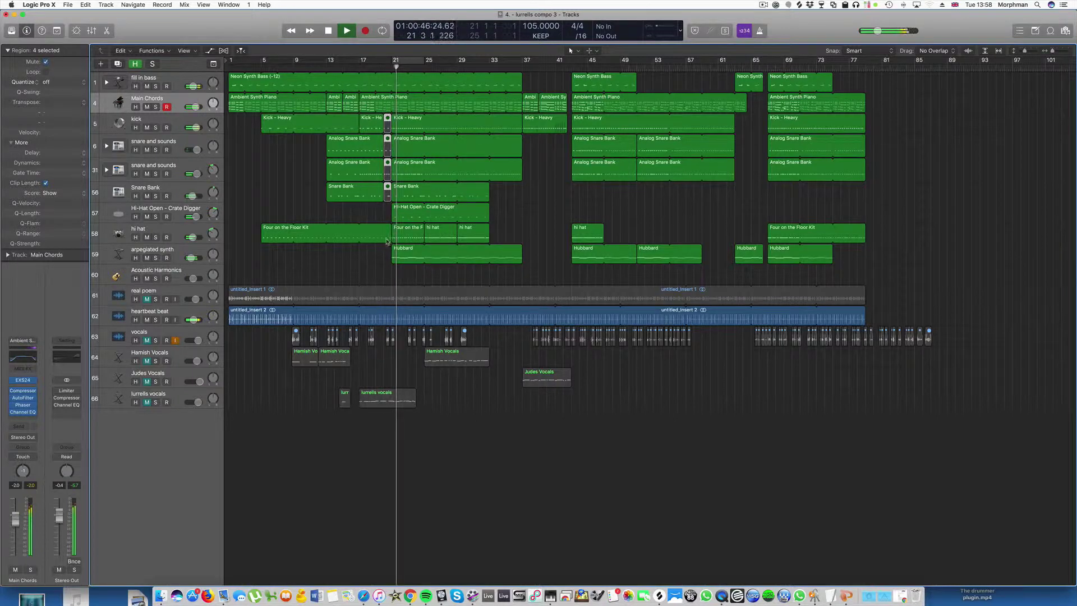
# Step: Shorten the Four on the Floor Kit loop to end at 20 3 1 1, then stop playback
pyautogui.moveTo(391, 236); pyautogui.dragTo(382, 242)
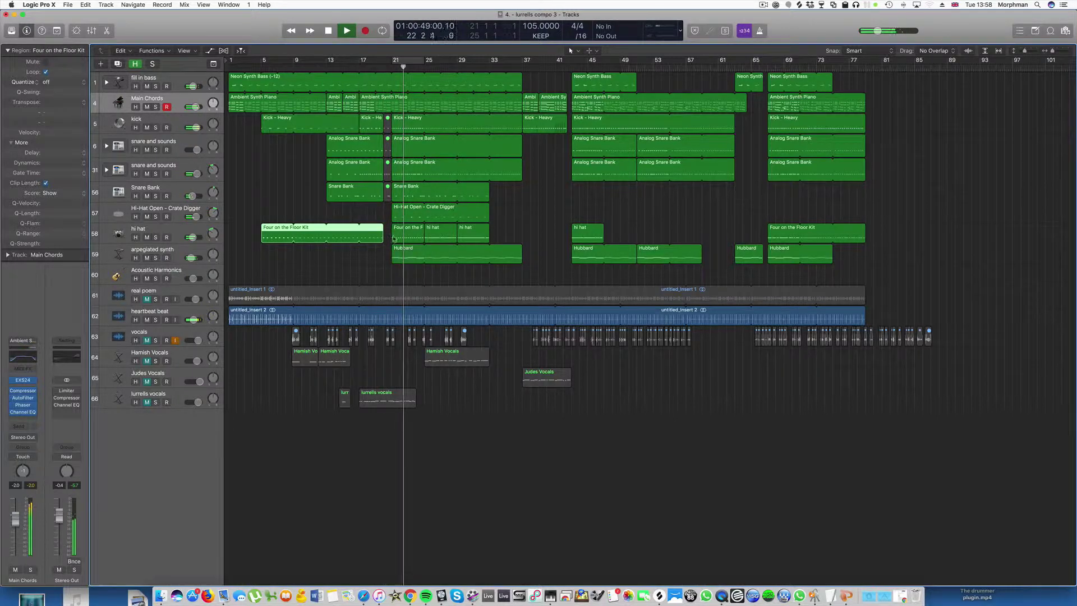
pyautogui.press('space')
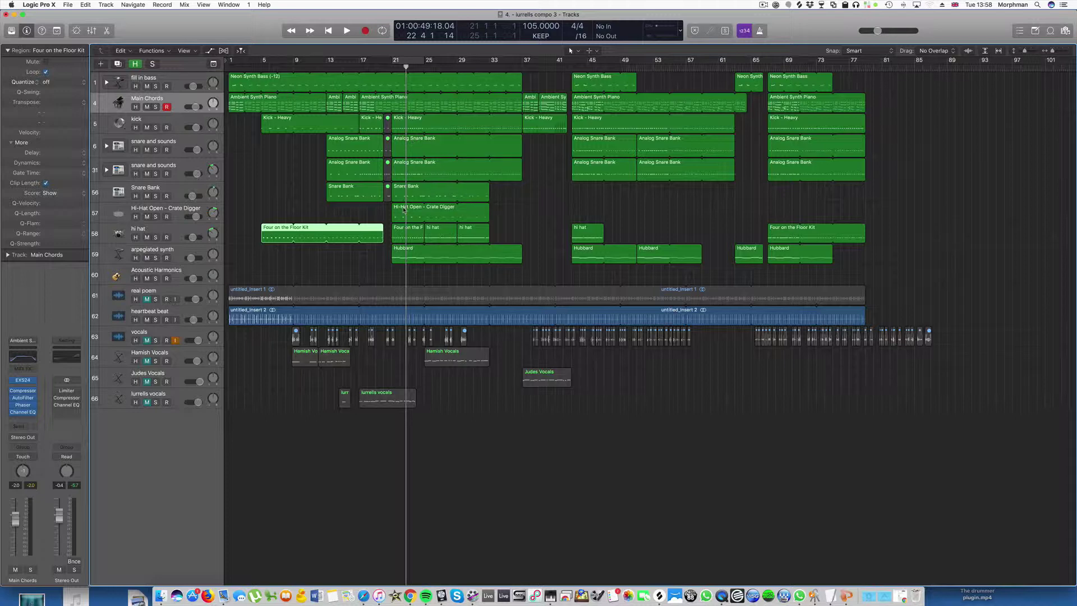
# Step: Search Apple Loops for 'crash', place Crash Cymbal 04 on a new track at bar 21, and play from bar 20
pyautogui.click(1052, 31)
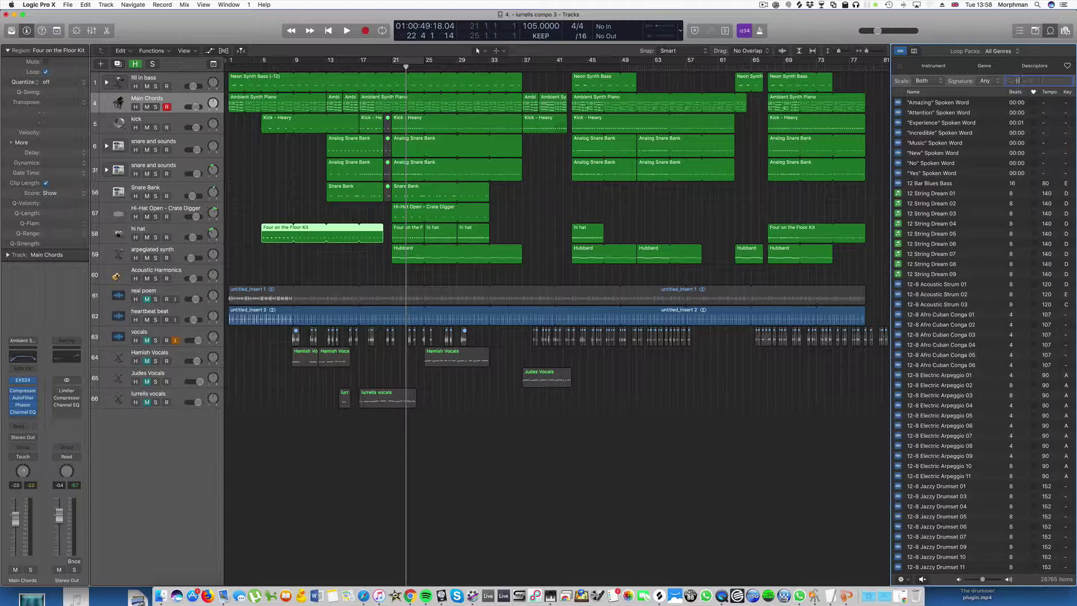
pyautogui.write('crash')
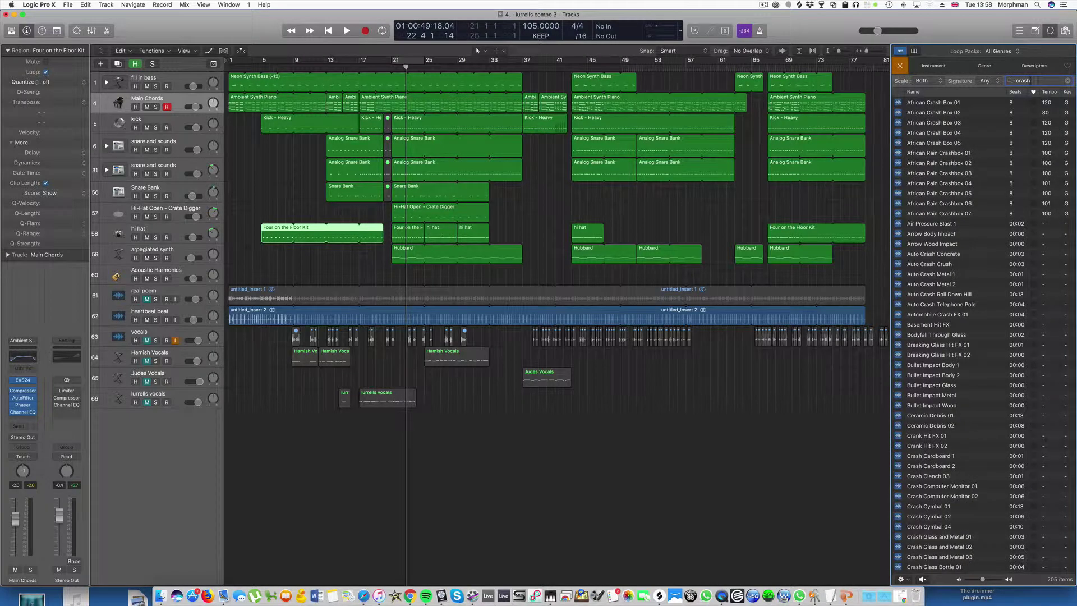
pyautogui.scroll(-10, 996, 310)
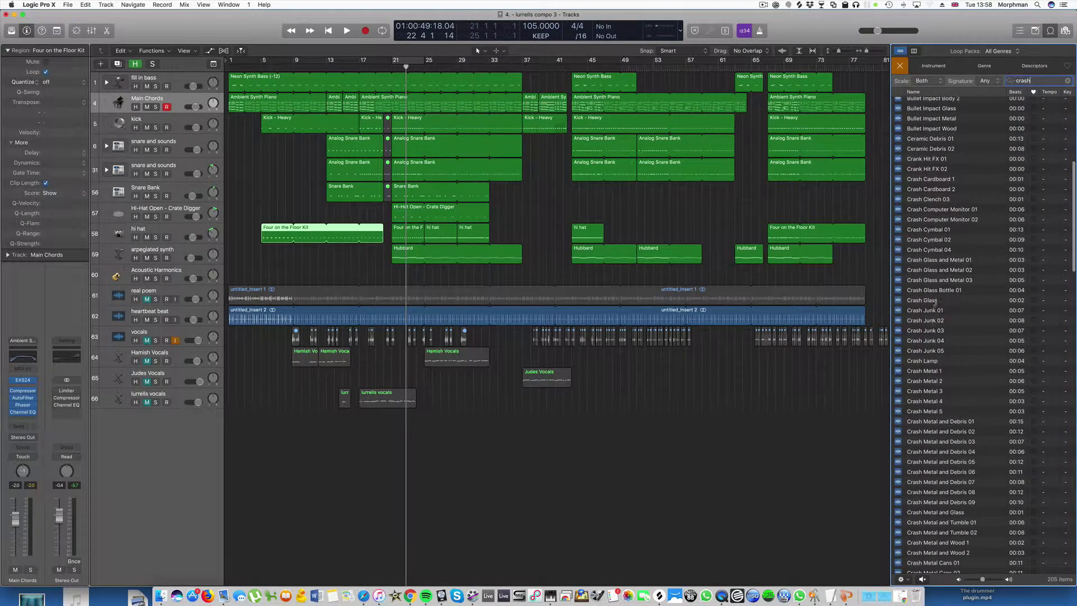
pyautogui.click(927, 251)
pyautogui.moveTo(927, 251); pyautogui.dragTo(392, 446)
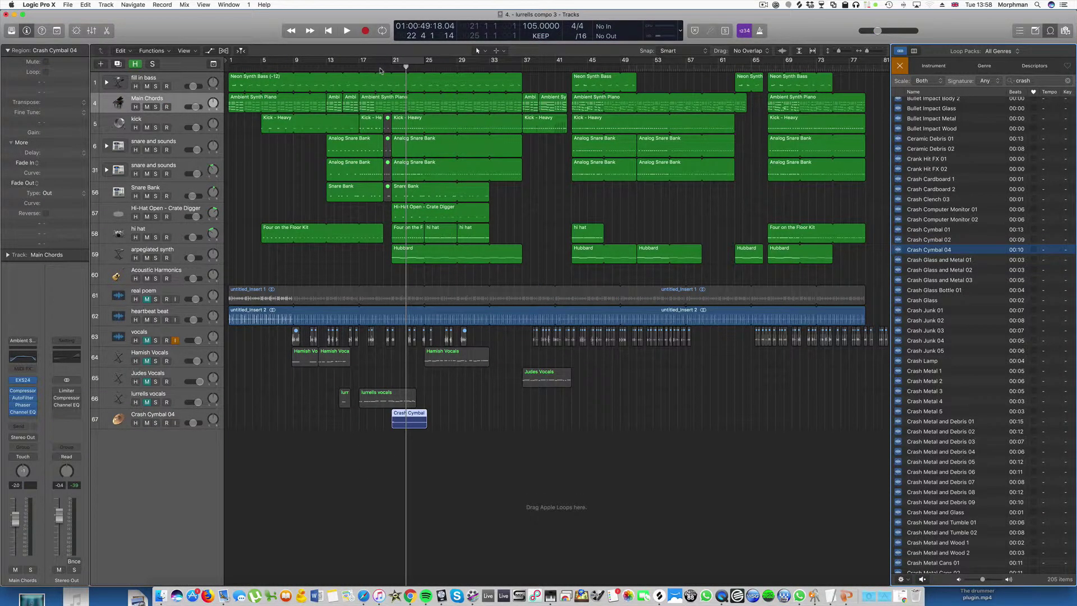
pyautogui.click(380, 68)
pyautogui.press('space')
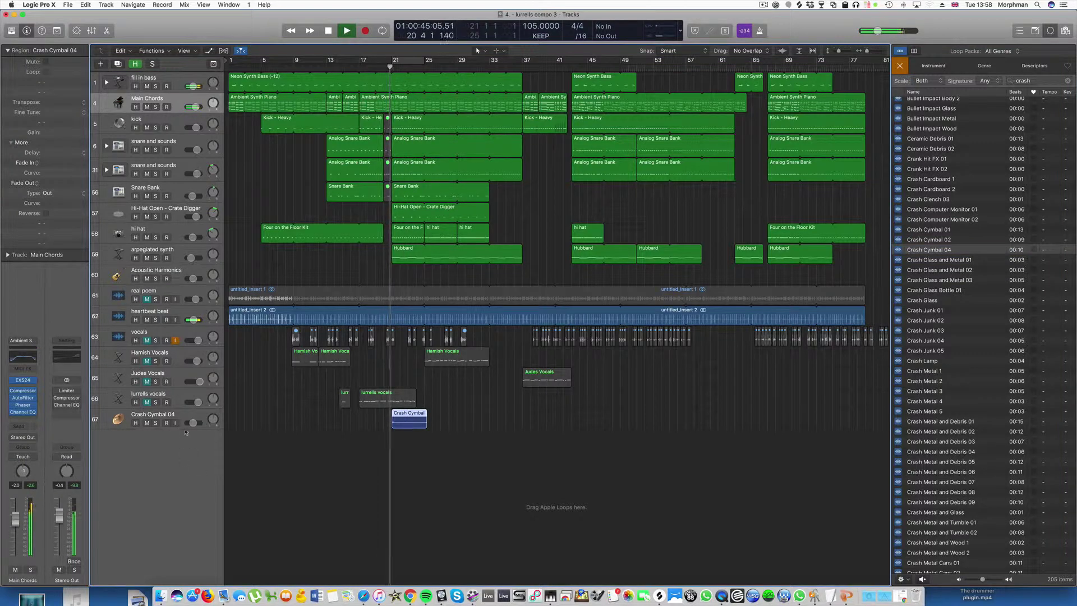
# Step: Lower Crash Cymbal 04 to -4.5 dB, replay from bar 20, and hide the loop browser
pyautogui.moveTo(193, 423); pyautogui.dragTo(194, 423)
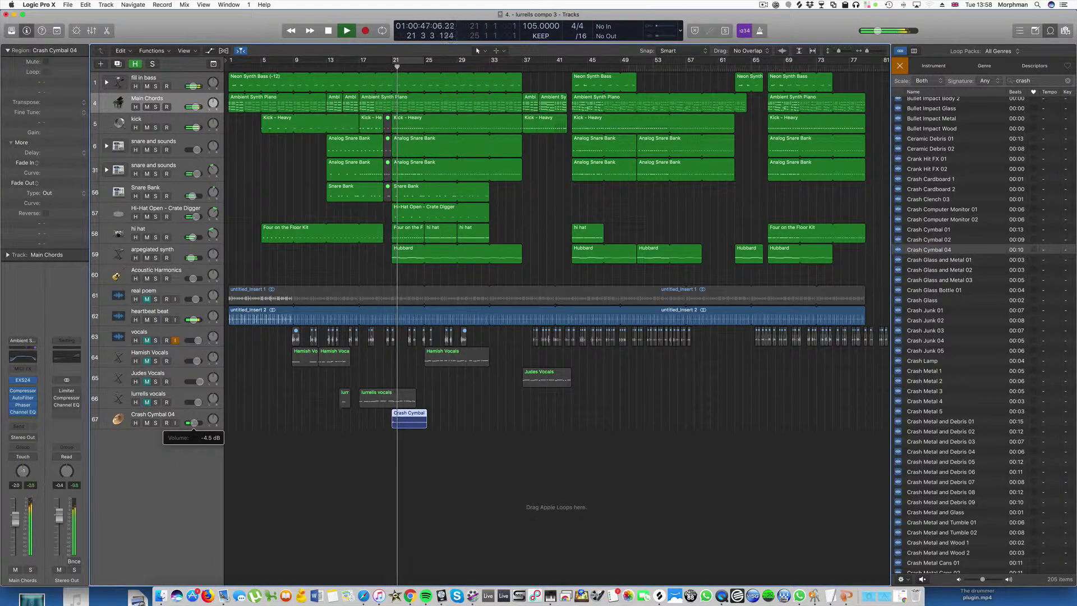
pyautogui.press('space')
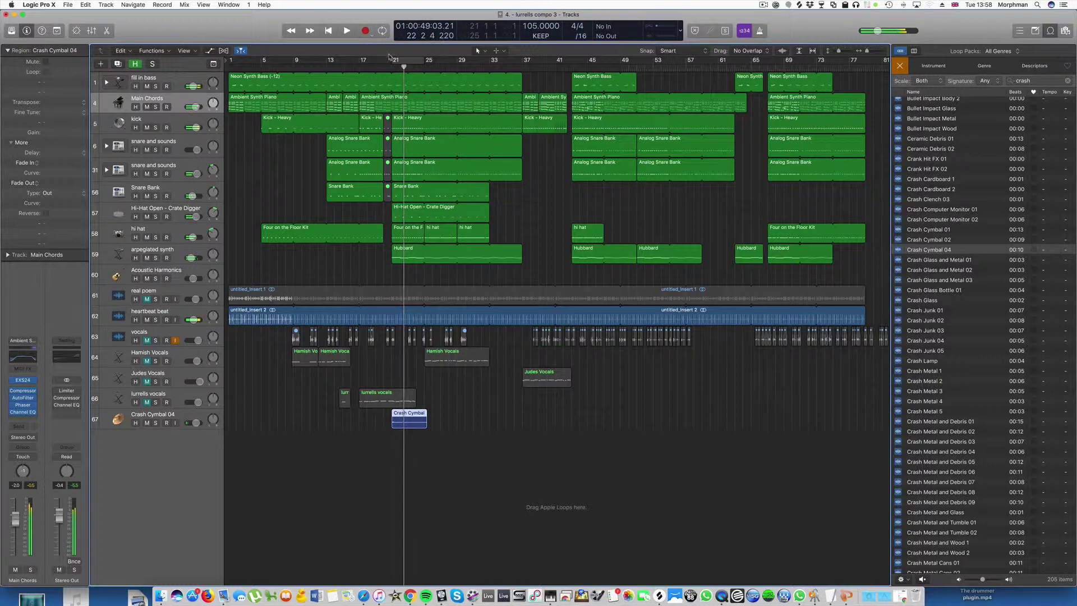
pyautogui.click(382, 59)
pyautogui.press('space')
pyautogui.press('o')
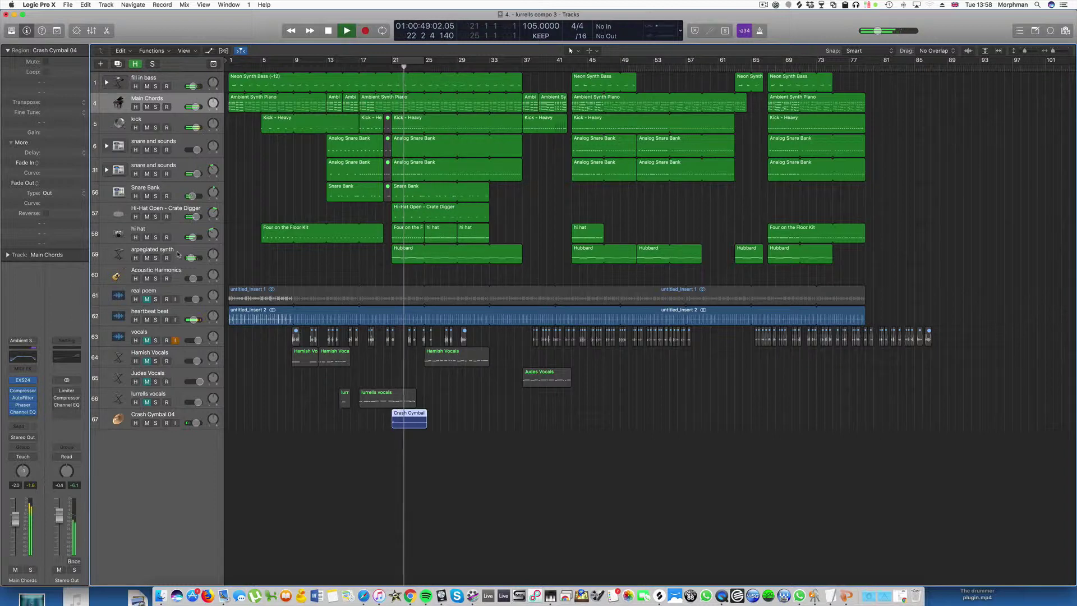
pyautogui.click(179, 255)
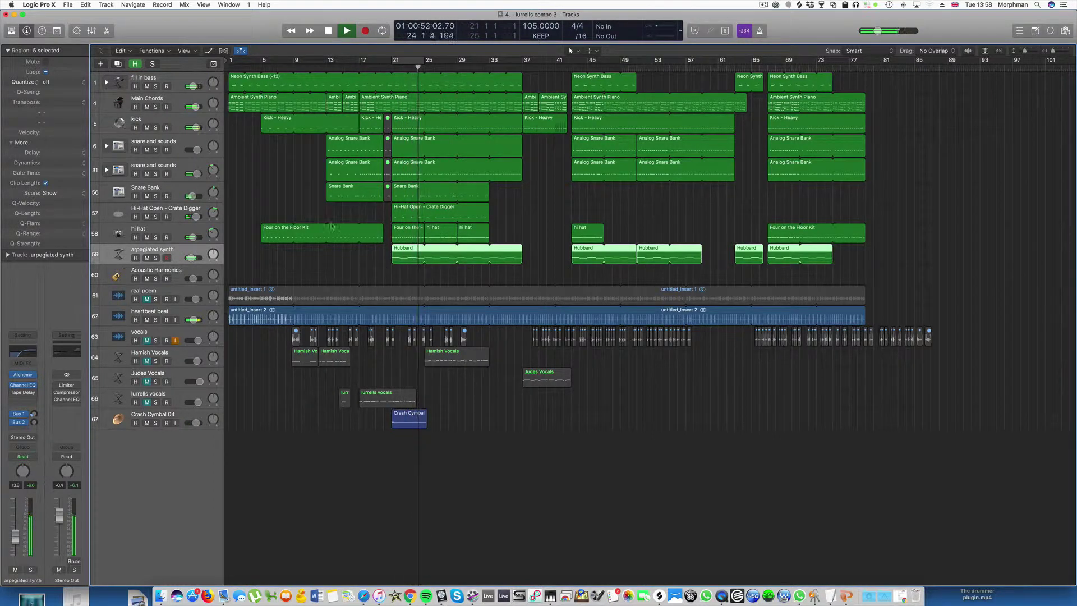
# Step: Create a second kick track below the first with a stereo EXS24 sampler
pyautogui.press('space')
pyautogui.click(172, 121)
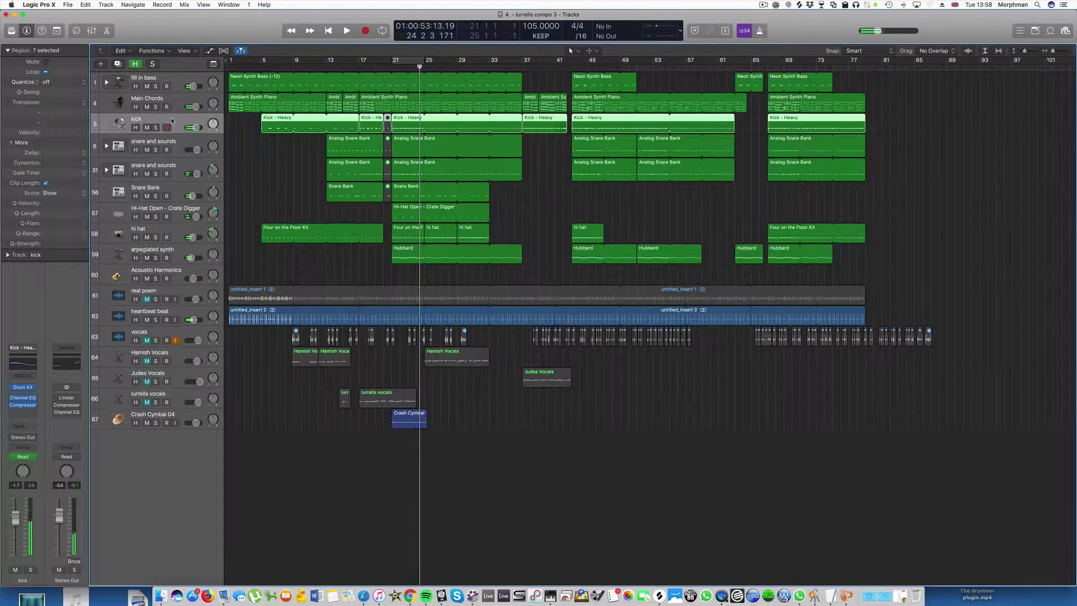
pyautogui.press('super+d')
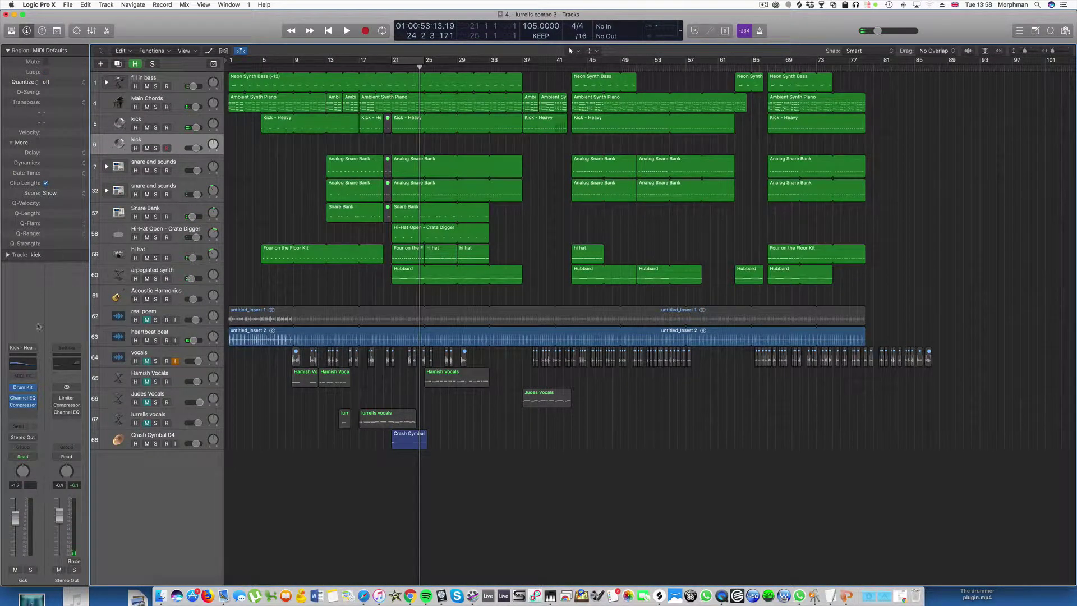
pyautogui.click(27, 387)
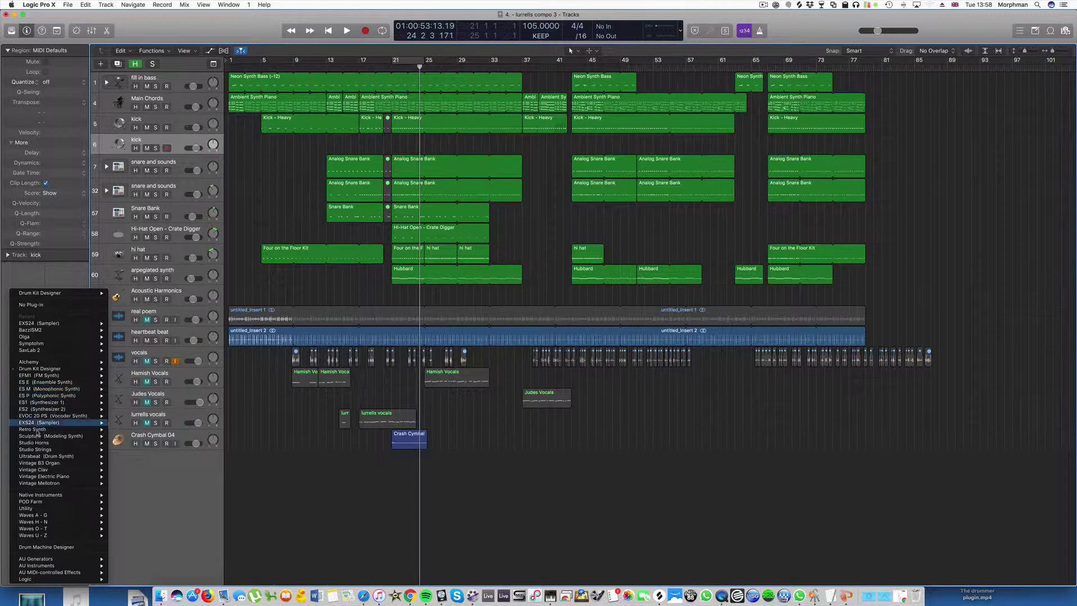
pyautogui.moveTo(42, 423)
pyautogui.click(142, 429)
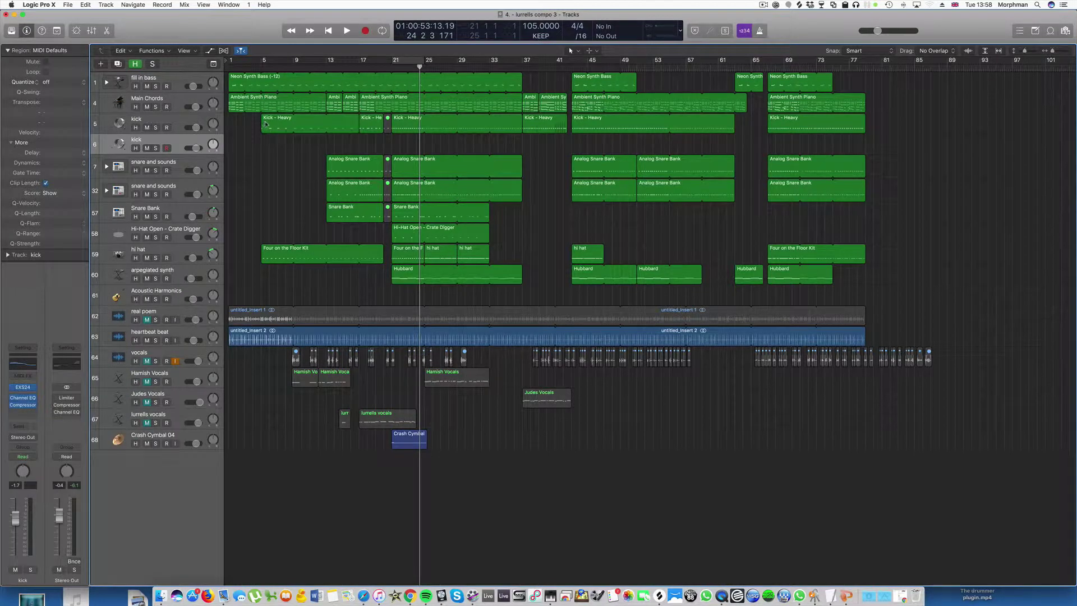
# Step: Load Electronic Kick C1 3 from the factory Electronic Kicks into the EXS24 and move its window aside
pyautogui.click(23, 387)
pyautogui.click(296, 75)
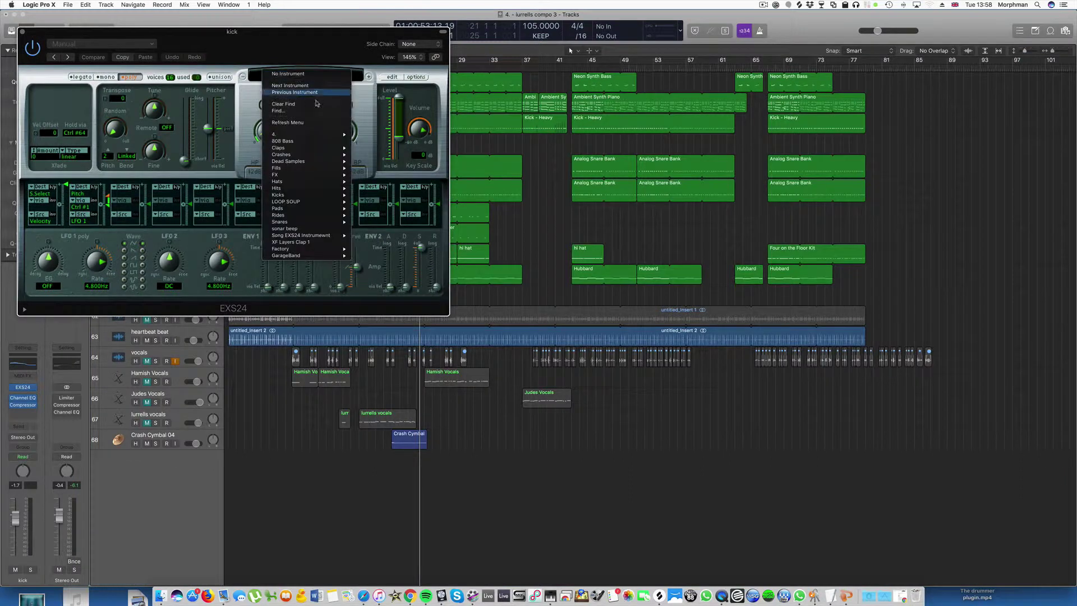
pyautogui.moveTo(312, 249)
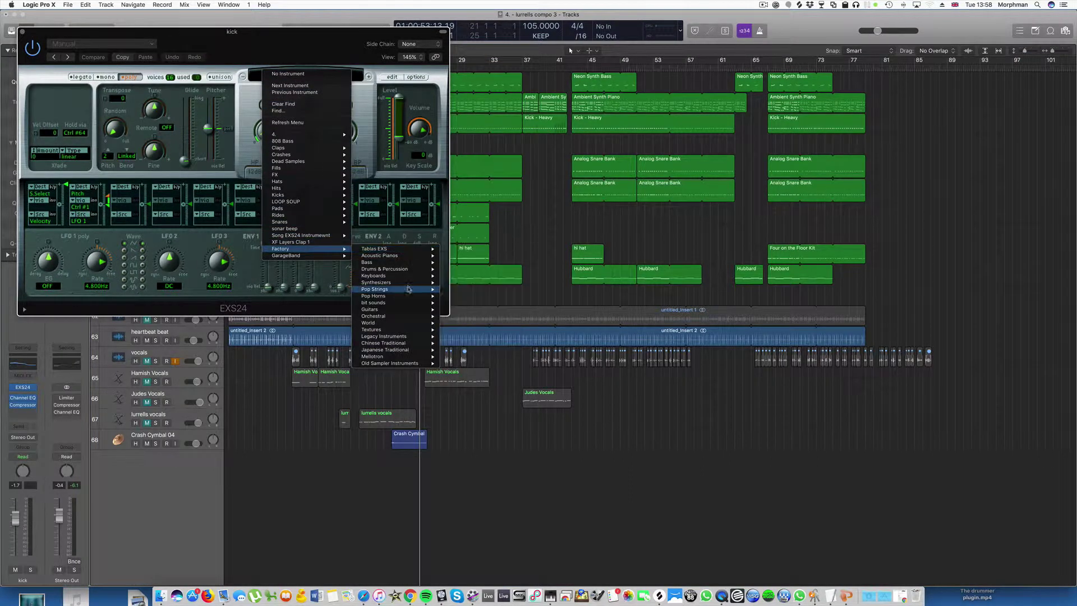
pyautogui.moveTo(427, 270)
pyautogui.moveTo(473, 286)
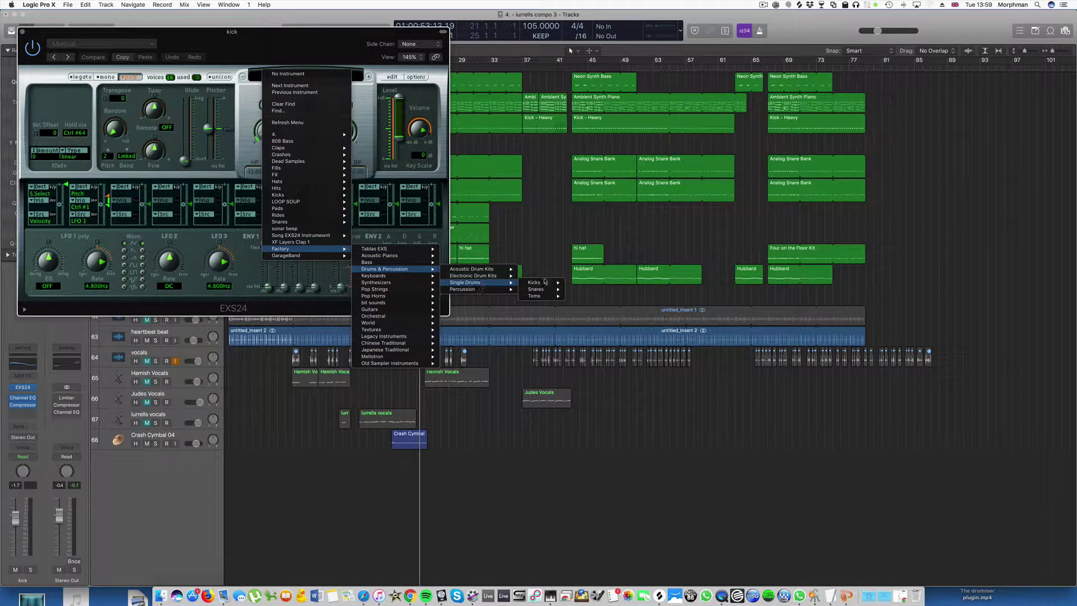
pyautogui.moveTo(544, 282)
pyautogui.moveTo(594, 289)
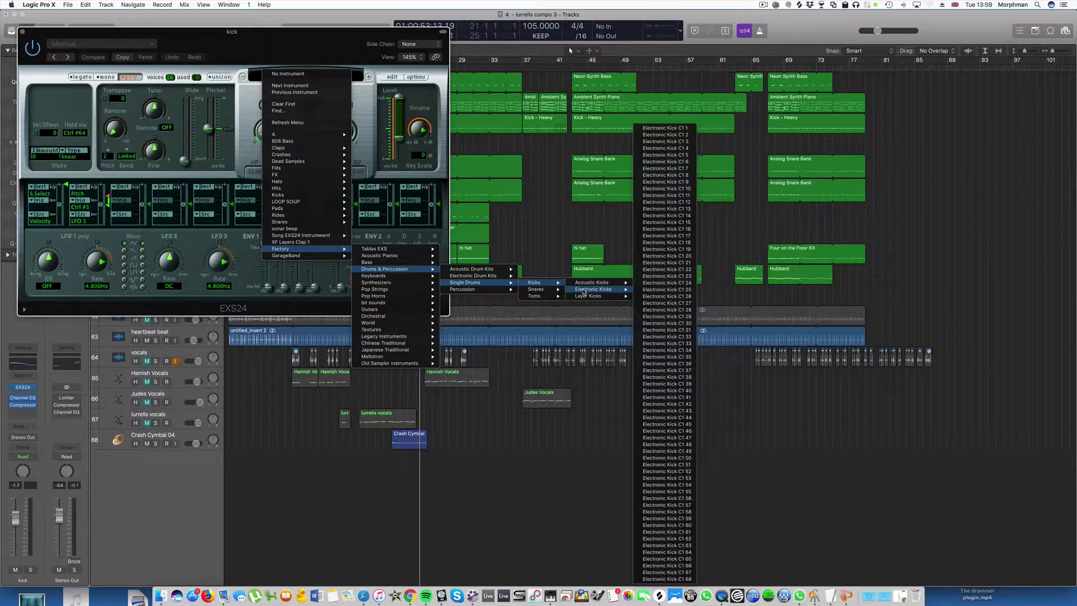
pyautogui.click(690, 142)
pyautogui.moveTo(104, 36); pyautogui.dragTo(869, 208)
# Step: Copy the Kick - Heavy regions onto the new kick track 6 and open them in the Piano Roll
pyautogui.click(157, 120)
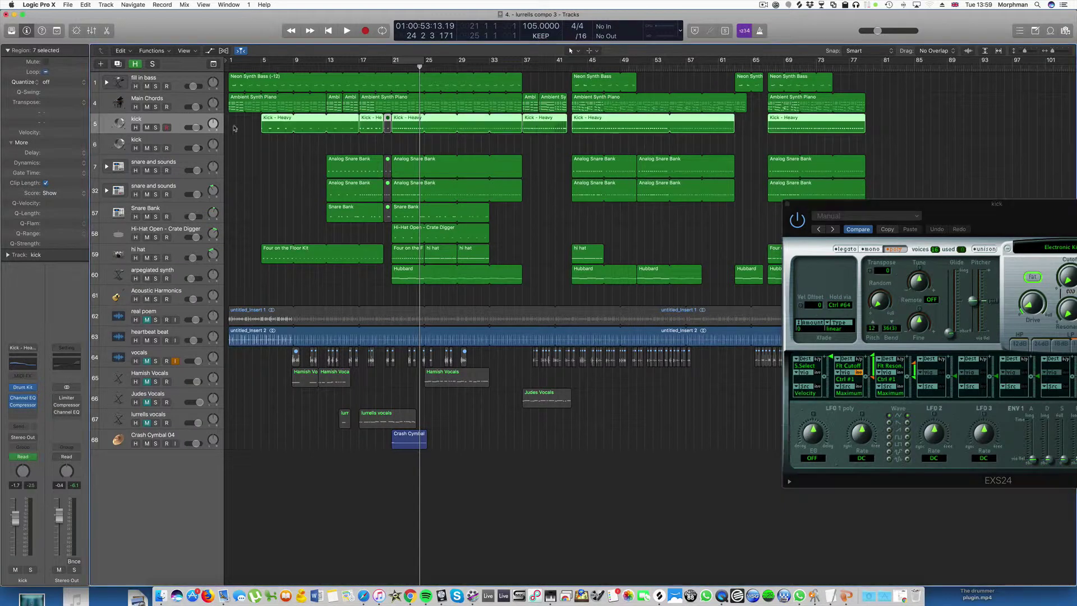
pyautogui.moveTo(274, 123); pyautogui.dragTo(274, 139)
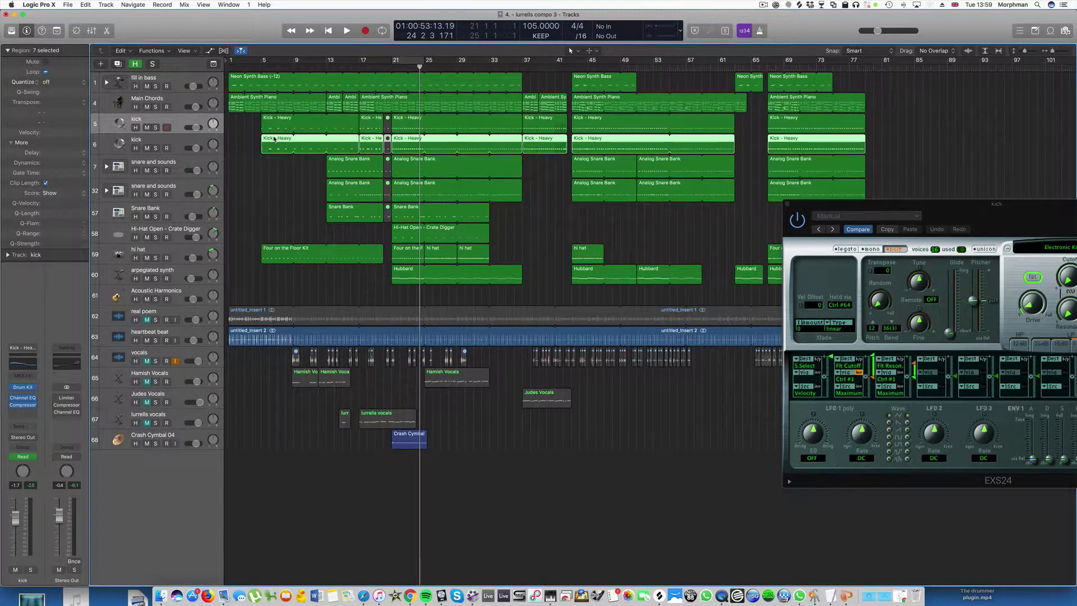
pyautogui.click(176, 139)
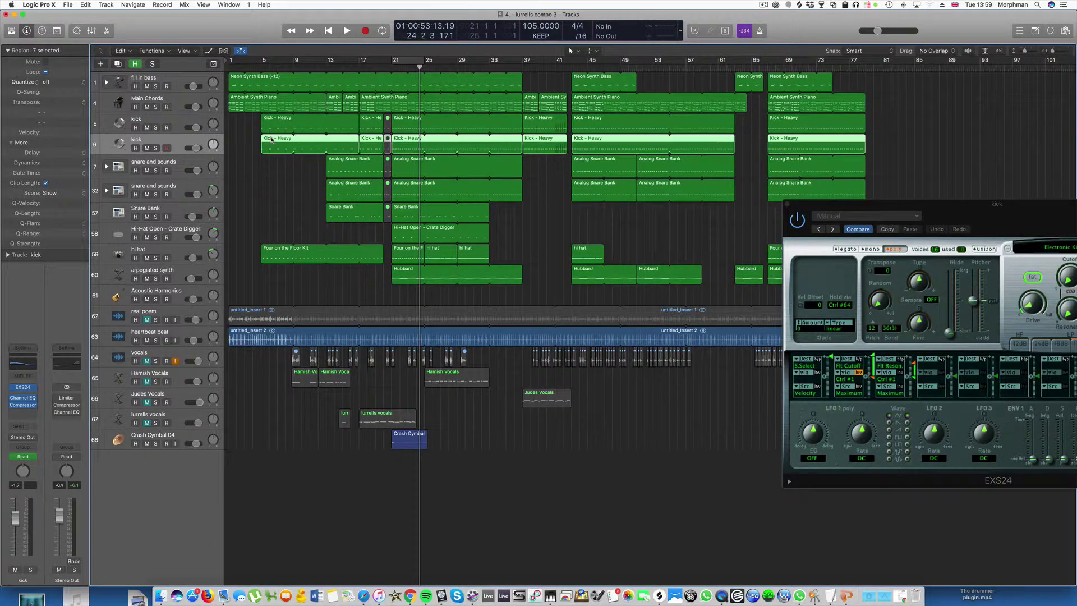
pyautogui.doubleClick(272, 139)
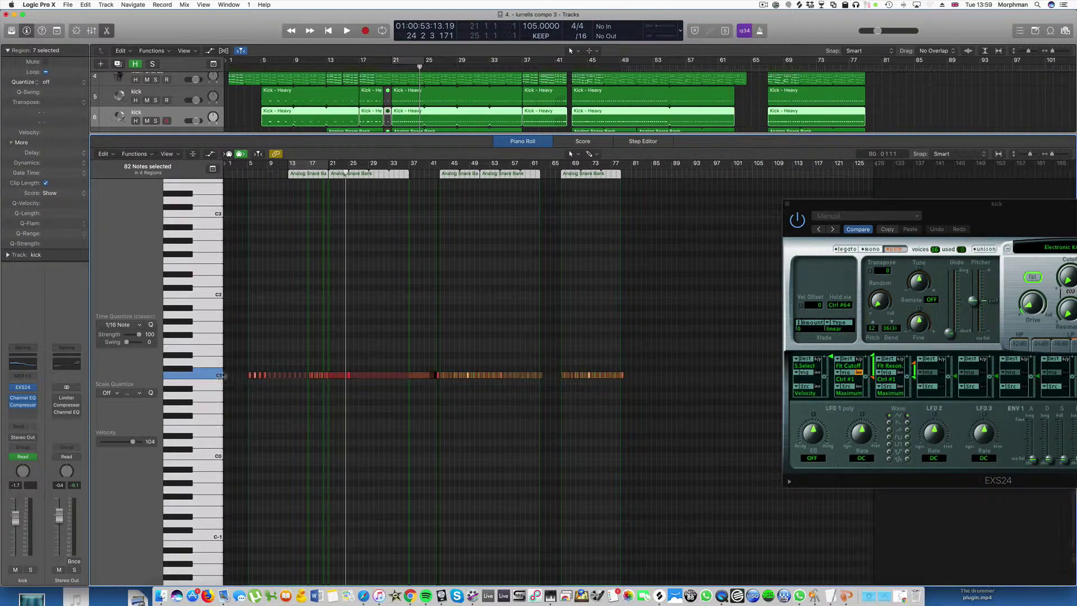
# Step: During playback, audition Electronic Kick C1 3, 4 and 5 from the Library, ending on C1 5
pyautogui.press('space')
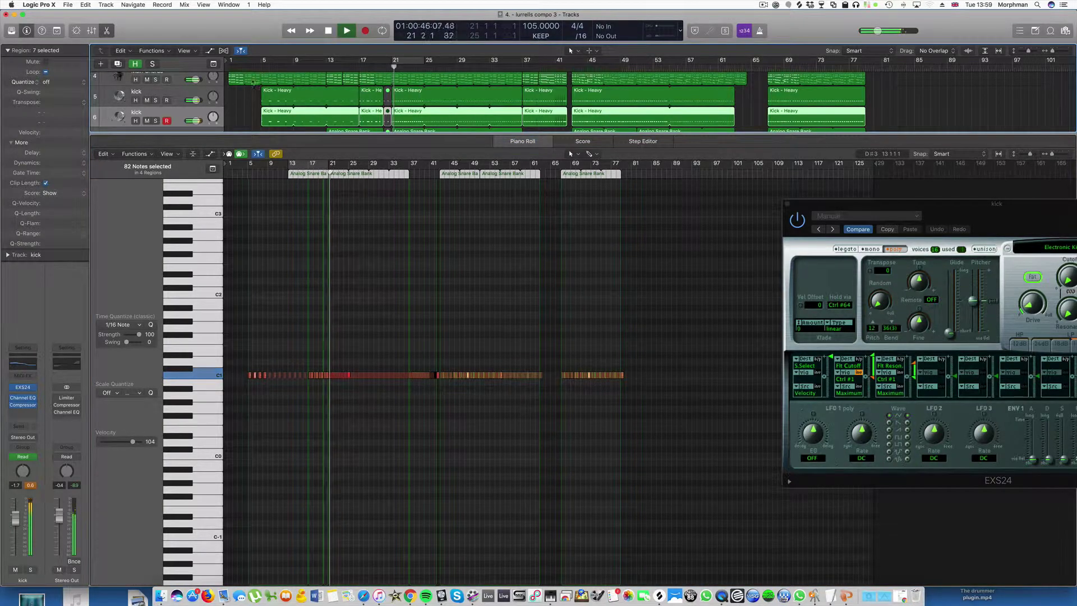
pyautogui.click(11, 31)
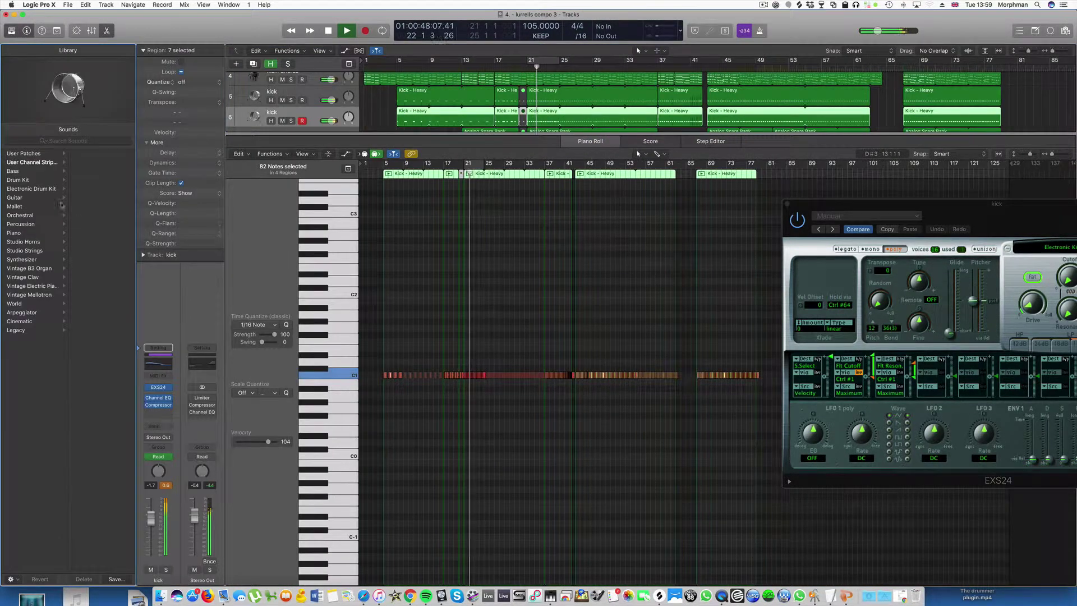
pyautogui.click(158, 387)
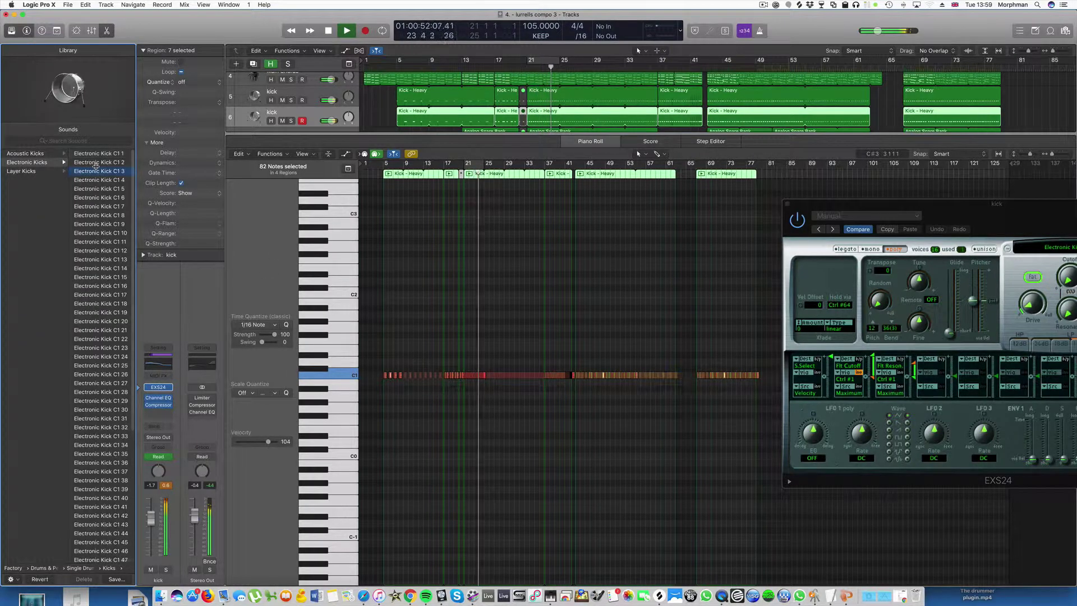
pyautogui.click(91, 172)
pyautogui.click(90, 180)
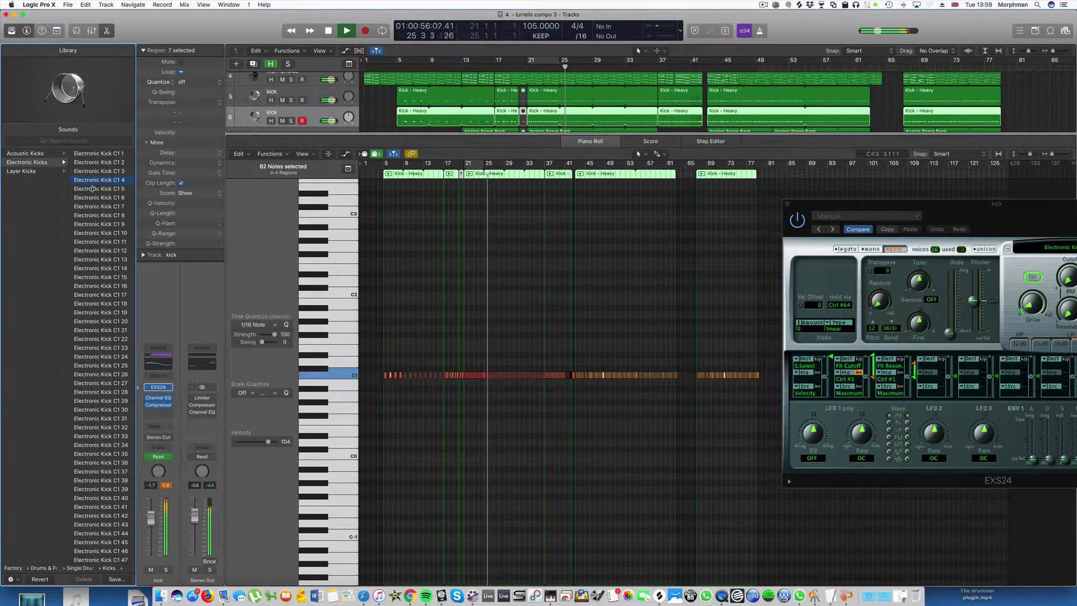
pyautogui.click(93, 190)
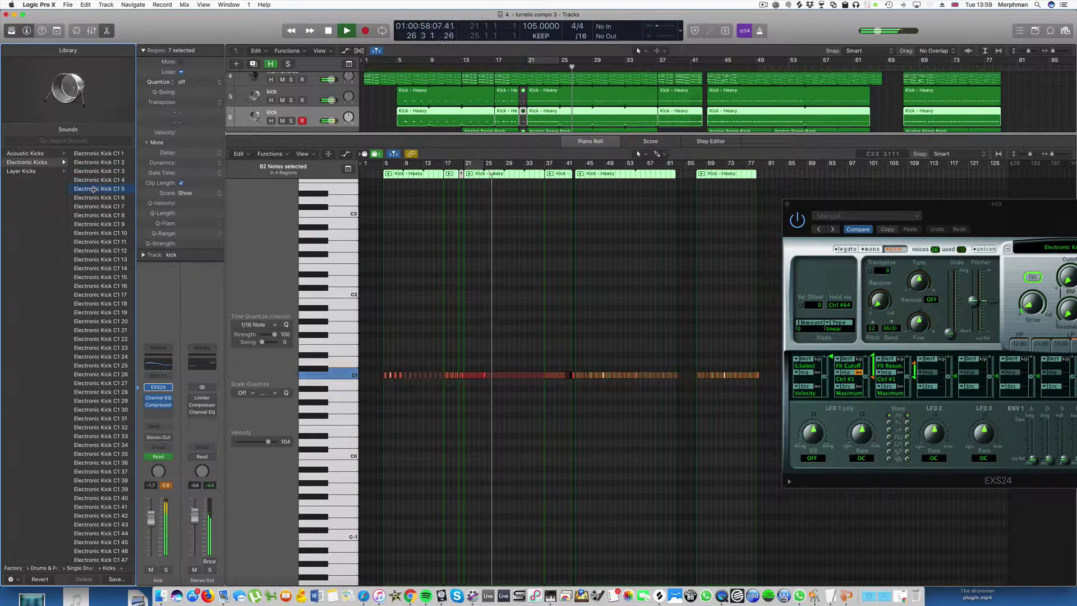
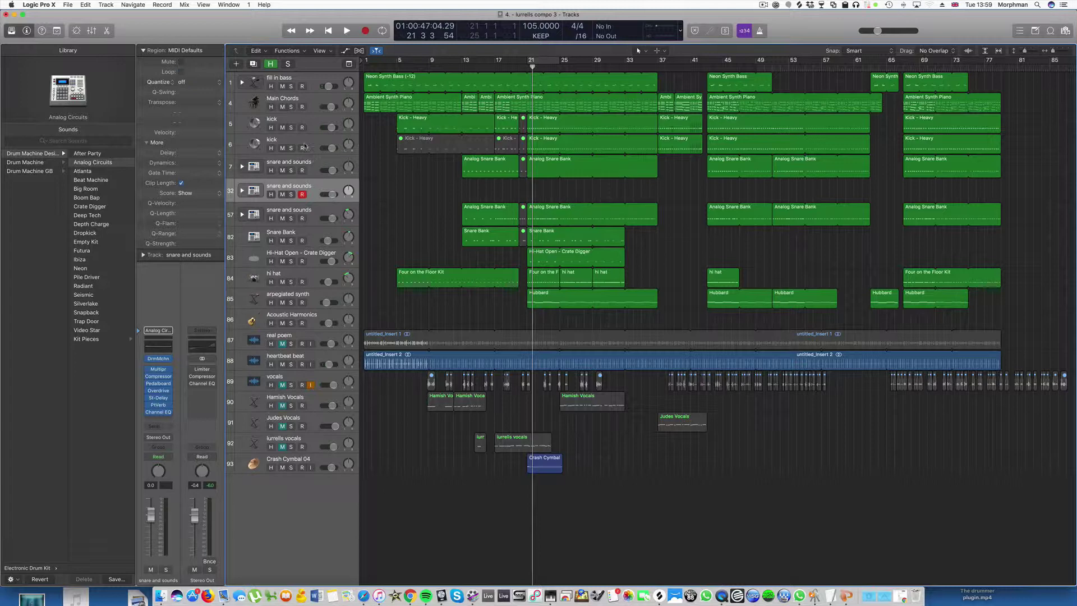
# Step: Duplicate the lower kick track as a new empty 'kick' track directly beneath it
pyautogui.click(306, 138)
pyautogui.press('super+d')
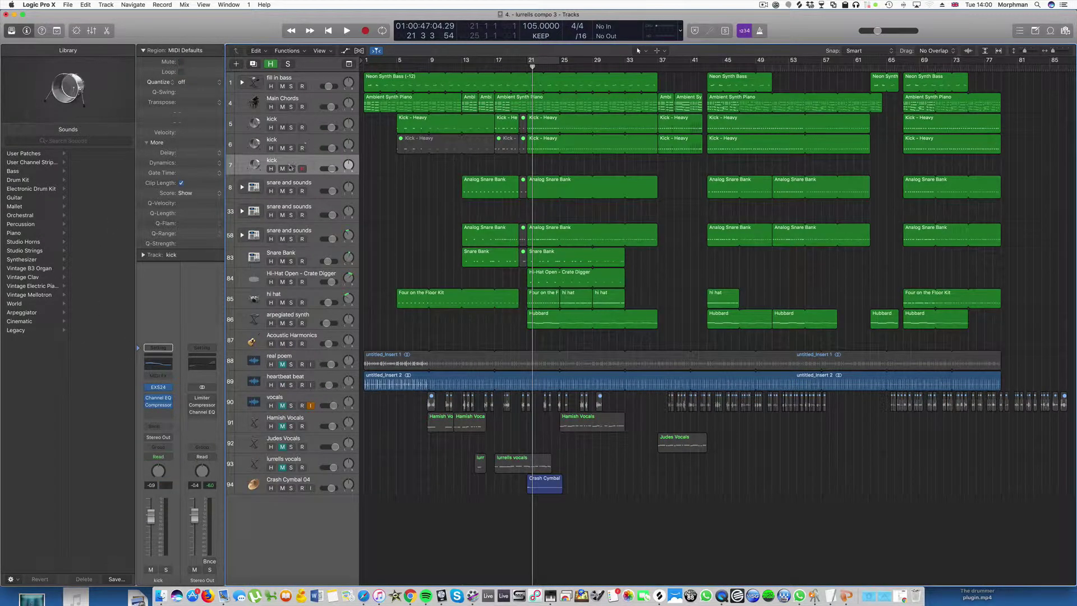
# Step: Rename the new track to 'snare'
pyautogui.doubleClick(279, 162)
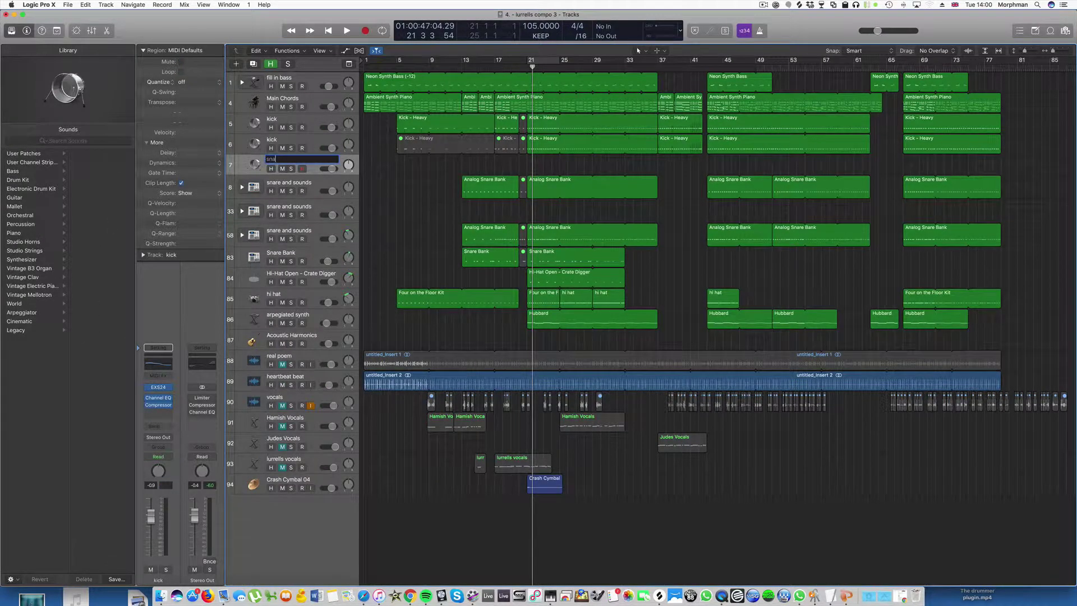
pyautogui.write('snare')
pyautogui.press('Return')
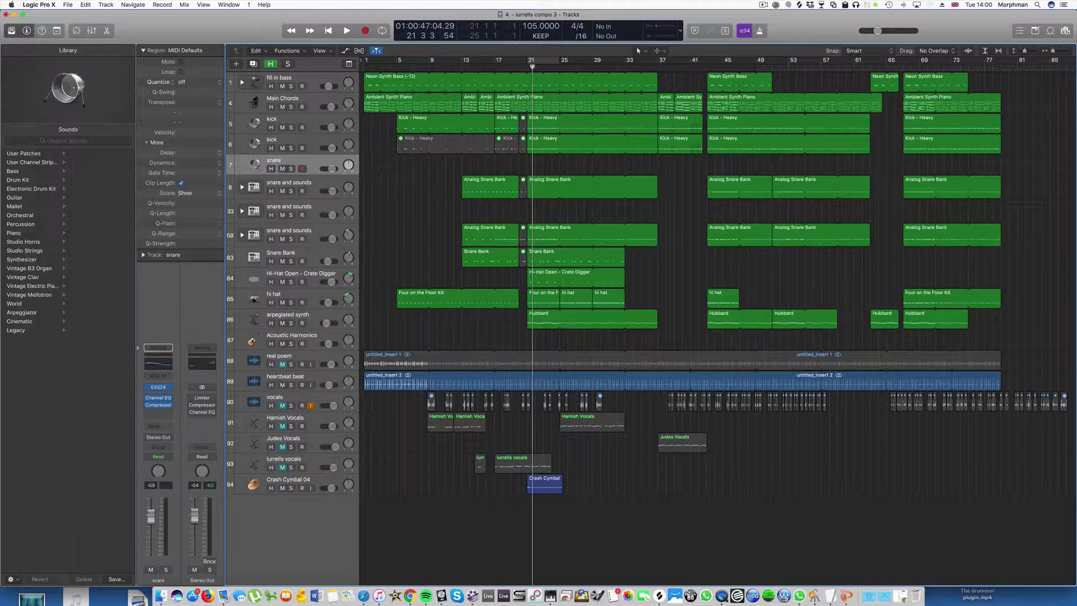
# Step: Browse the EXS24 instrument list for an electronic snare sample, then close the sampler window
pyautogui.click(157, 388)
pyautogui.click(295, 75)
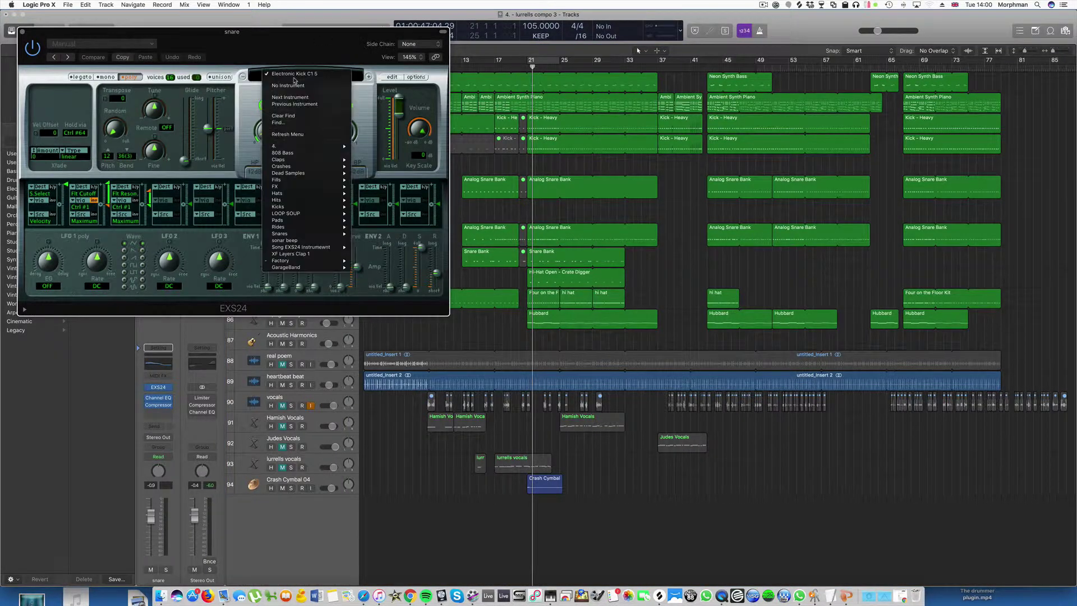
pyautogui.moveTo(300, 261)
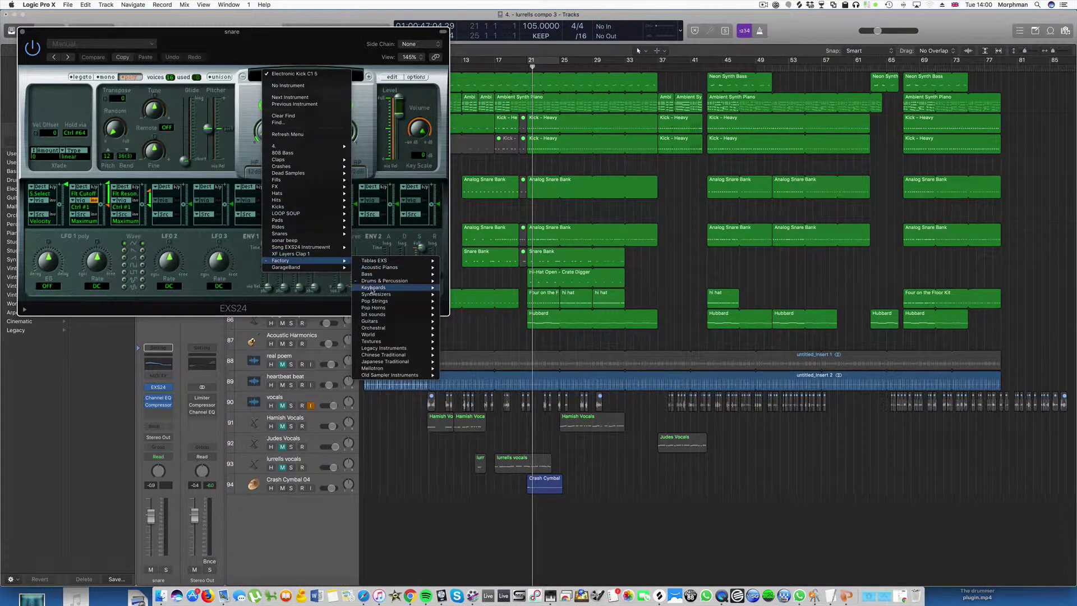
pyautogui.moveTo(373, 282)
pyautogui.moveTo(476, 294)
pyautogui.moveTo(536, 302)
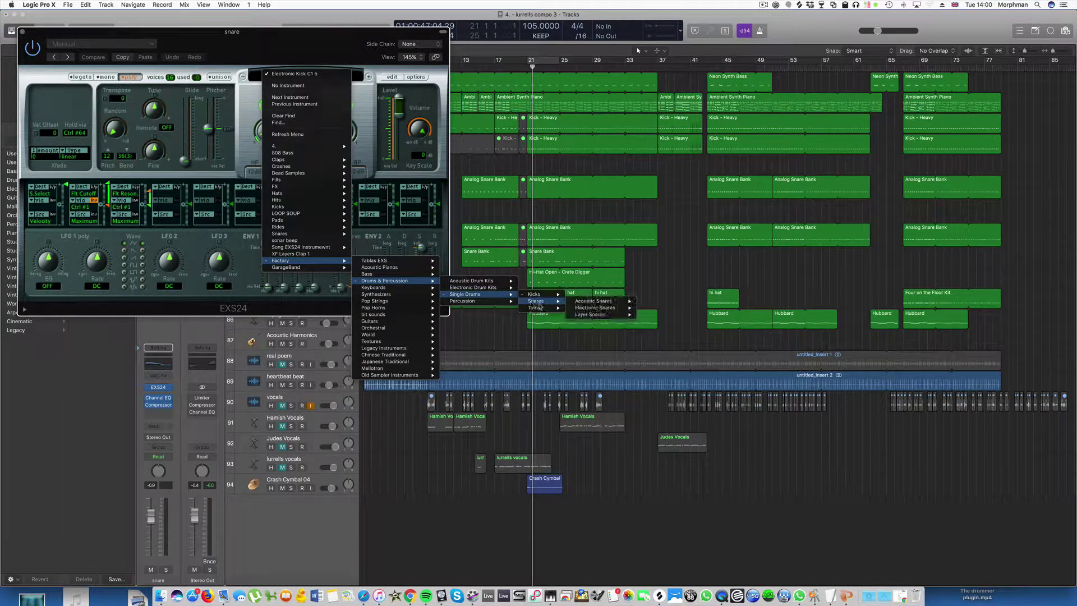
pyautogui.moveTo(585, 303)
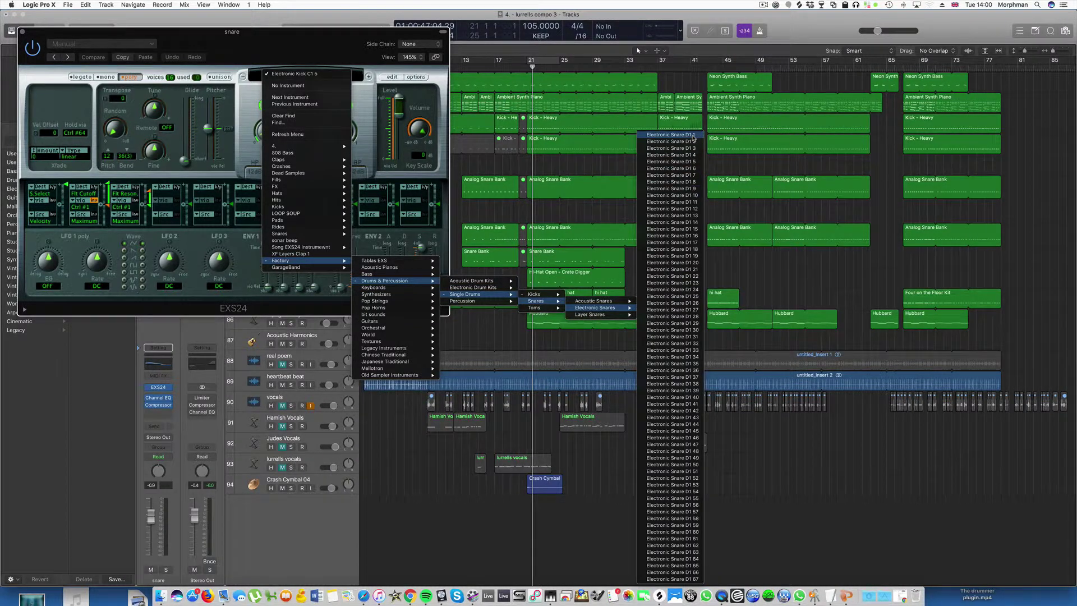
pyautogui.click(670, 138)
pyautogui.click(21, 31)
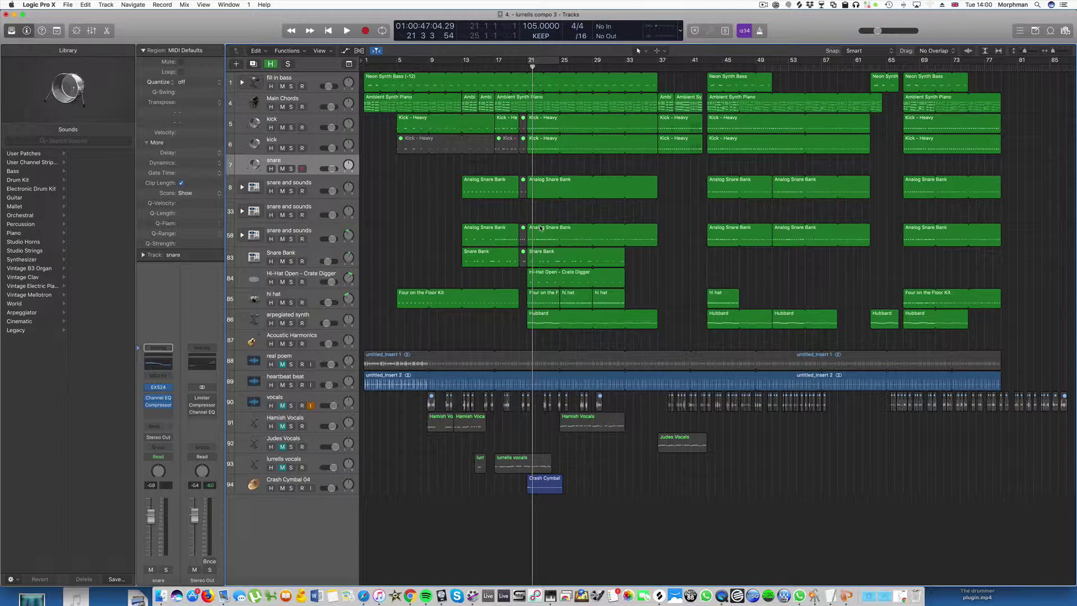
# Step: Move the Analog Snare Bank region onto the snare track and delete the emptied track
pyautogui.moveTo(541, 182); pyautogui.dragTo(541, 163)
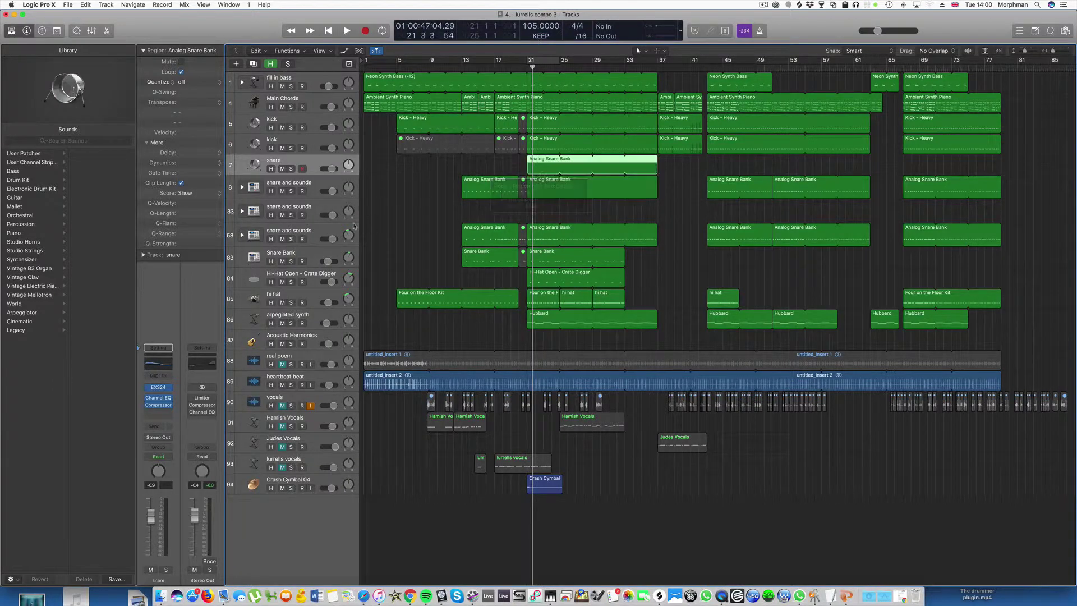
pyautogui.click(314, 209)
pyautogui.press('super+BackSpace')
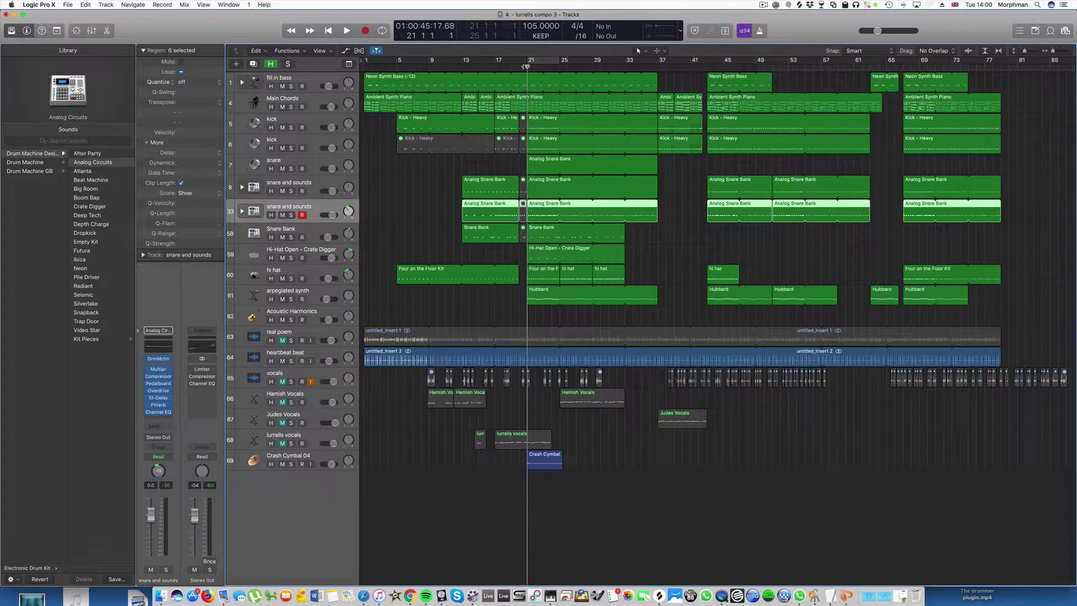
# Step: Audition the arrangement, then open the Analog Snare Bank region in the Piano Roll
pyautogui.press('space')
pyautogui.click(310, 180)
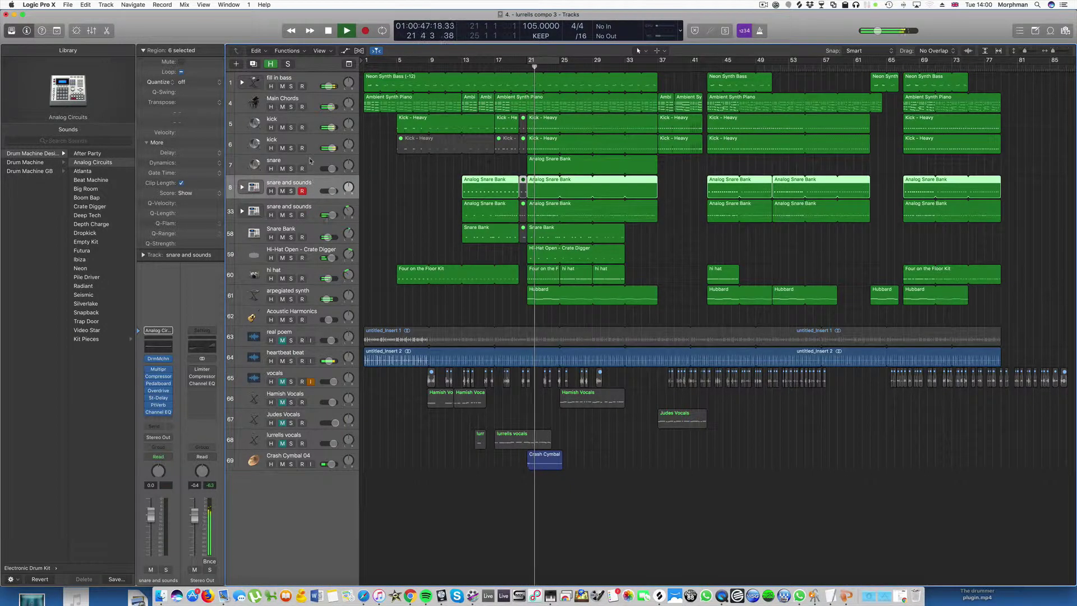
pyautogui.click(542, 159)
pyautogui.press('space')
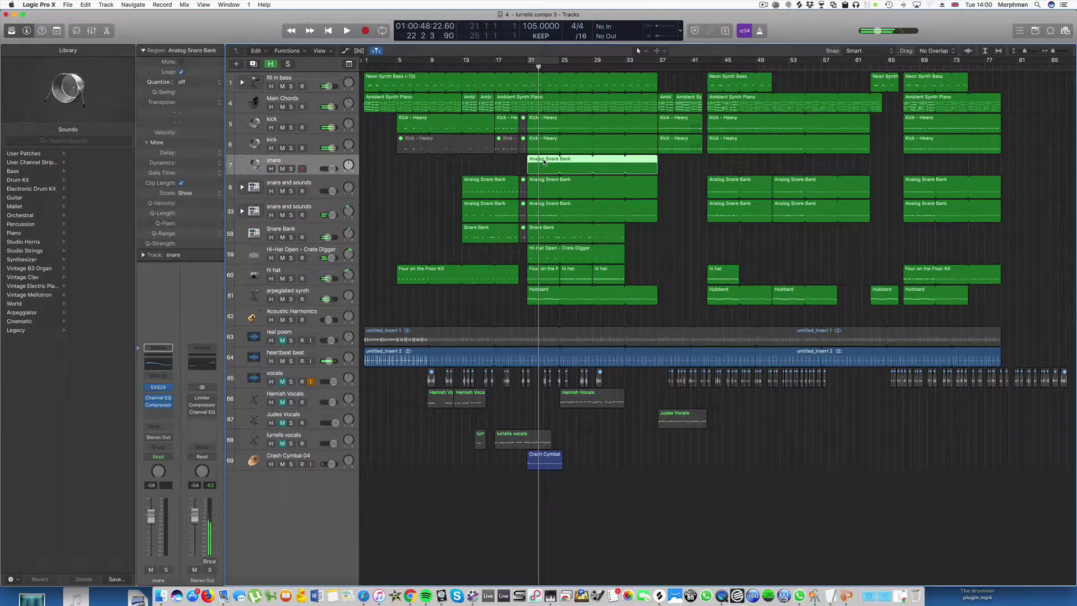
pyautogui.doubleClick(544, 163)
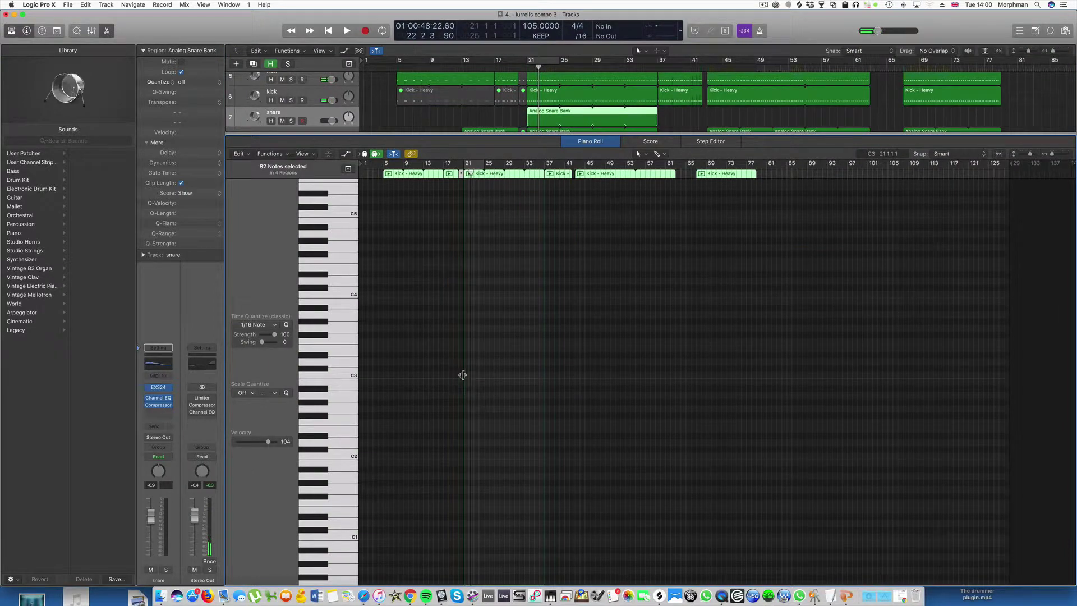
# Step: Zoom the Piano Roll to the region's start and create a new E1 snare note there
pyautogui.scroll(10, 464, 376)
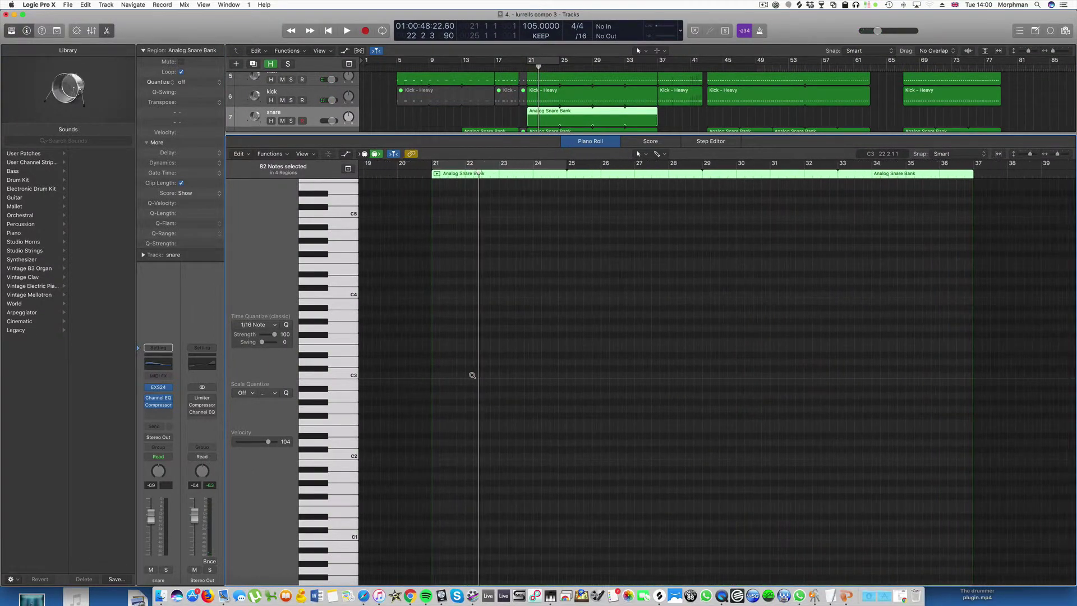
pyautogui.scroll(4, 473, 375)
pyautogui.scroll(-5, 476, 378)
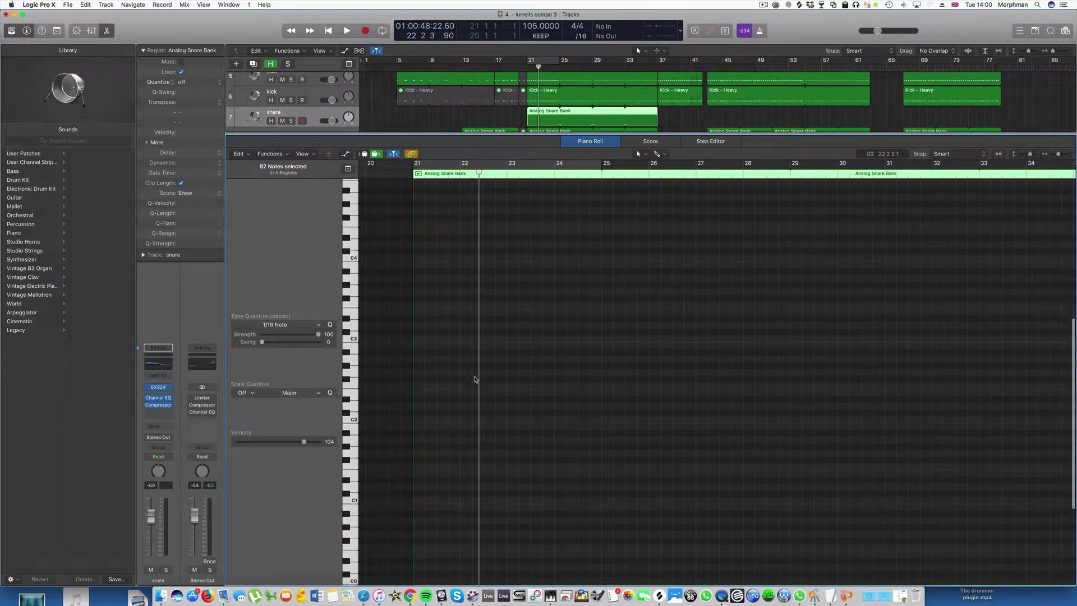
pyautogui.scroll(-1, 511, 409)
pyautogui.scroll(-2, 506, 435)
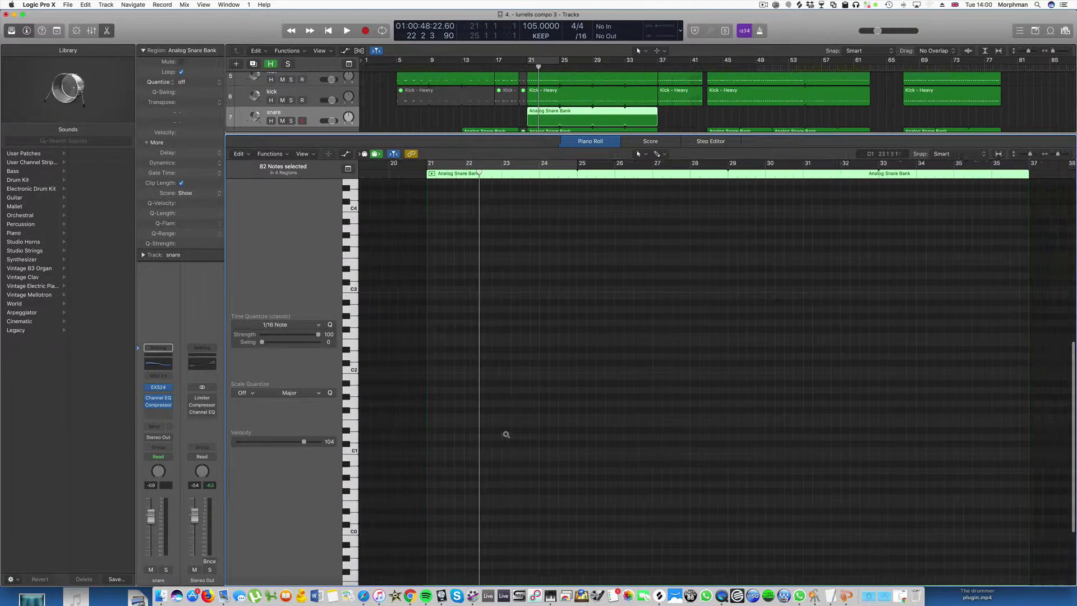
pyautogui.scroll(8, 506, 436)
pyautogui.hscroll(-5, 509, 436)
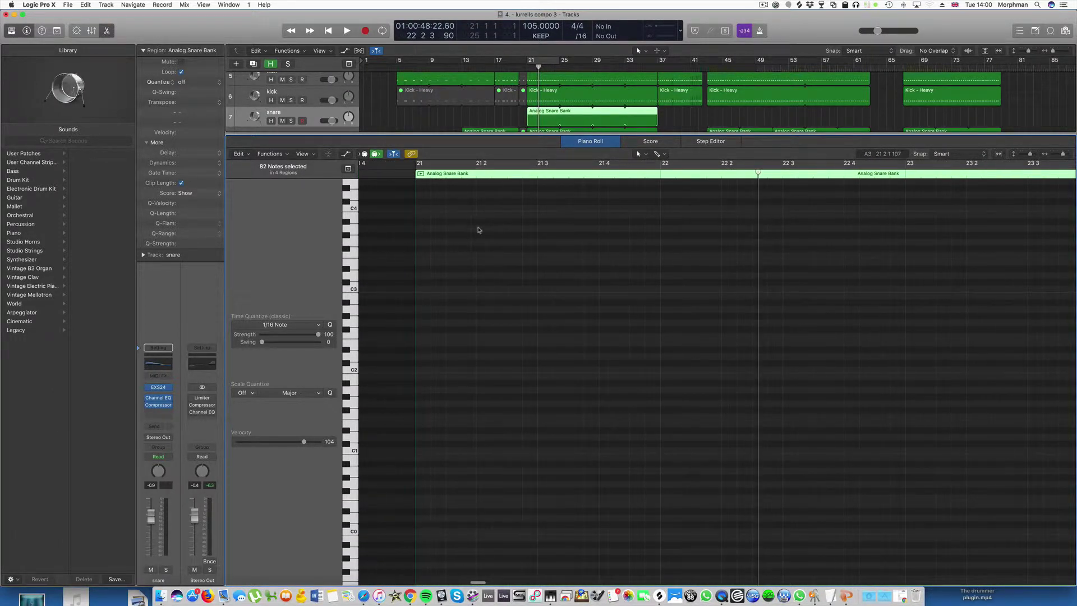
pyautogui.rightClick(445, 428)
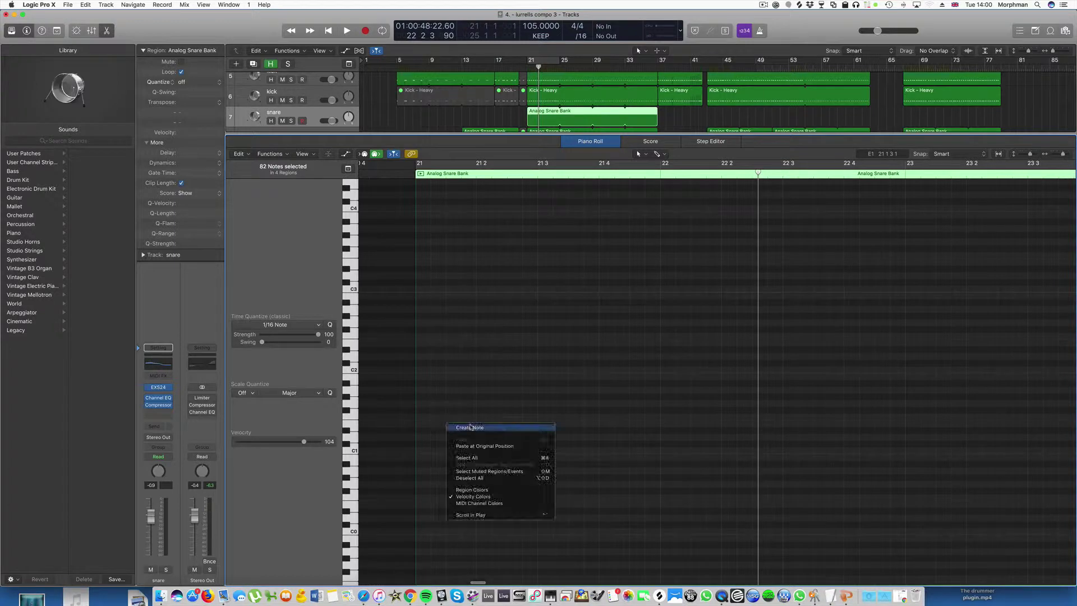
pyautogui.click(479, 440)
pyautogui.click(468, 423)
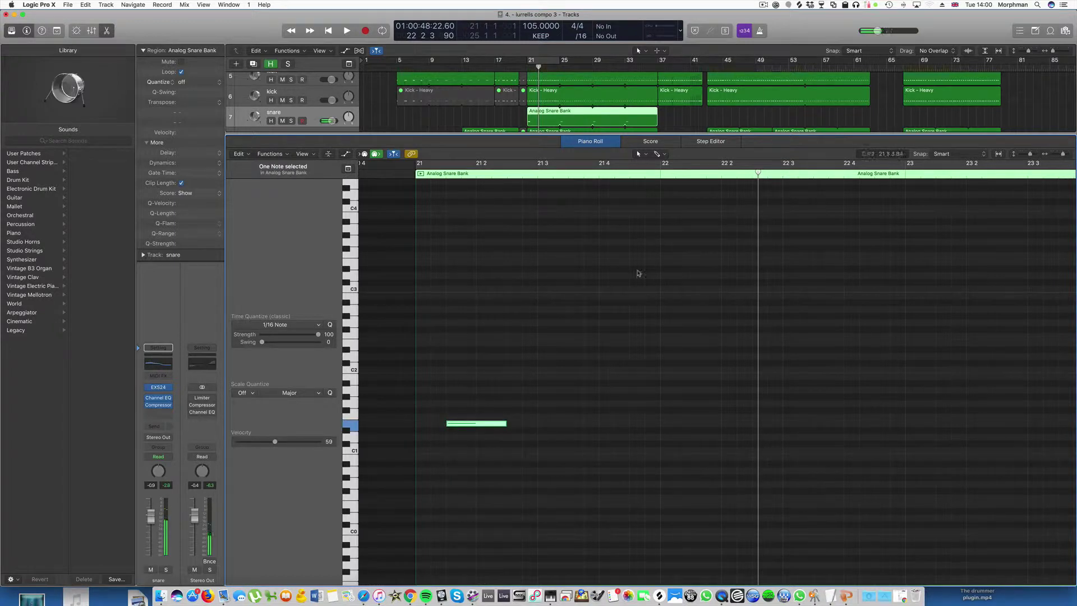
# Step: Raise the note's velocity to 127 with the Velocity Tool, shorten it, and close the editor
pyautogui.click(660, 153)
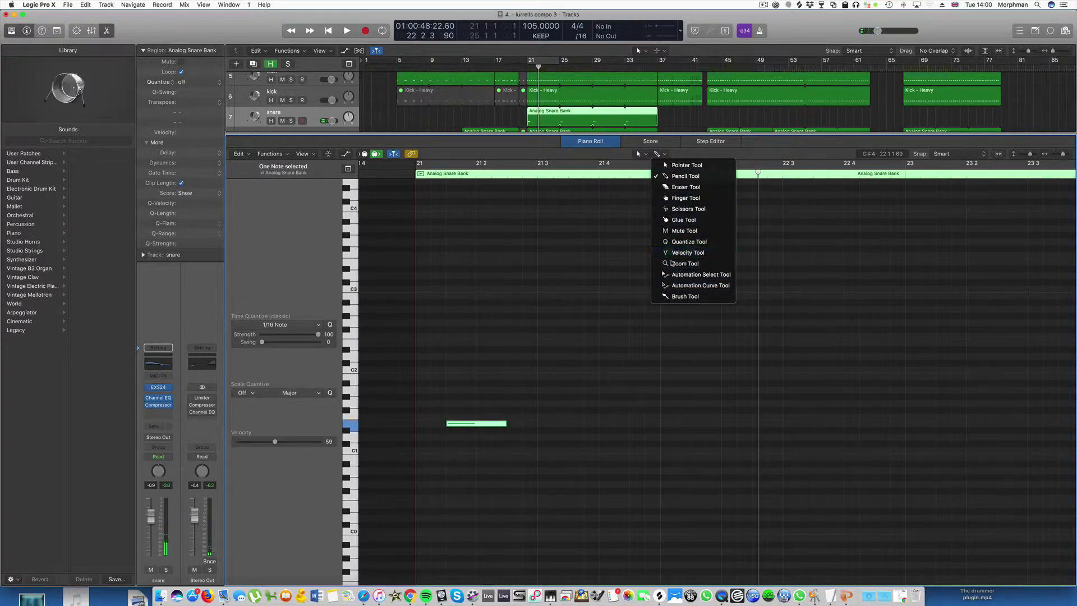
pyautogui.click(688, 253)
pyautogui.moveTo(481, 425); pyautogui.dragTo(607, 427)
pyautogui.click(458, 424)
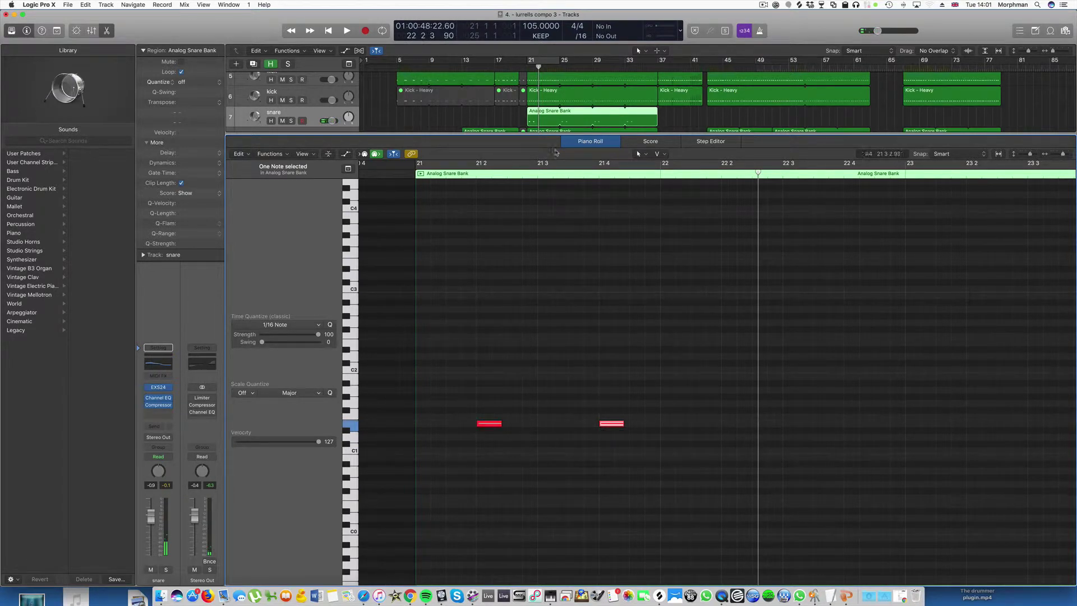
pyautogui.press('p')
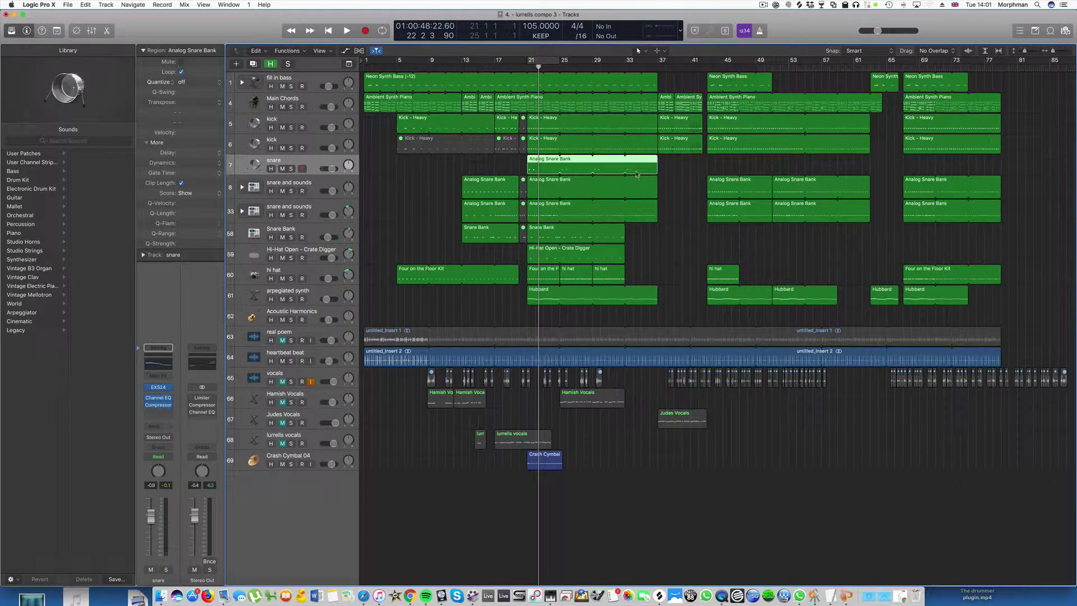
# Step: Shorten the snare region to one bar and start playback from around bar 20
pyautogui.moveTo(560, 172); pyautogui.dragTo(534, 170)
pyautogui.doubleClick(519, 67)
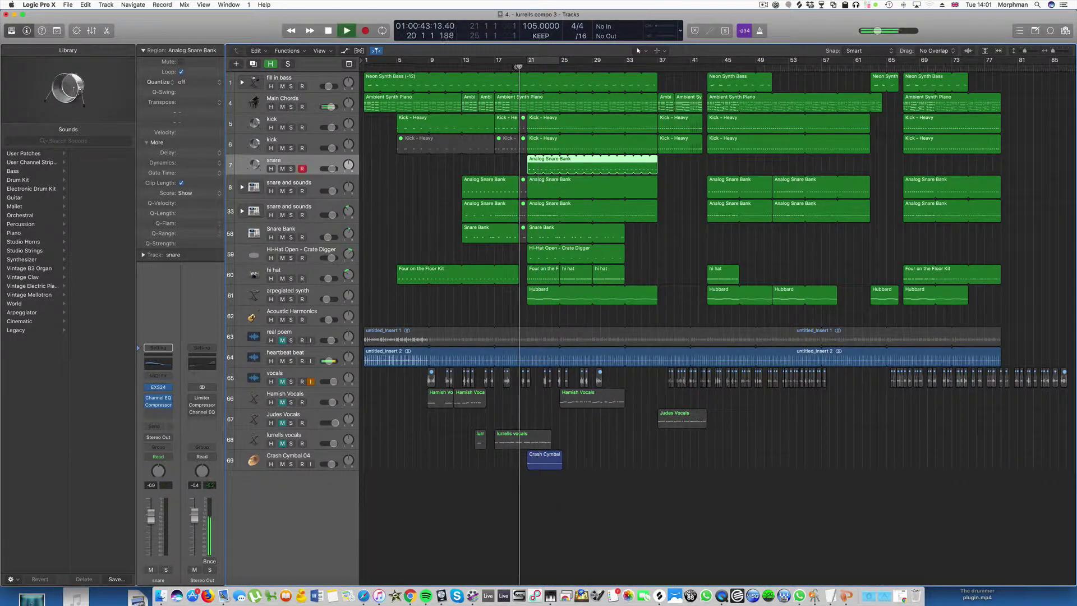
pyautogui.scroll(-2, 461, 189)
pyautogui.scroll(5, 461, 189)
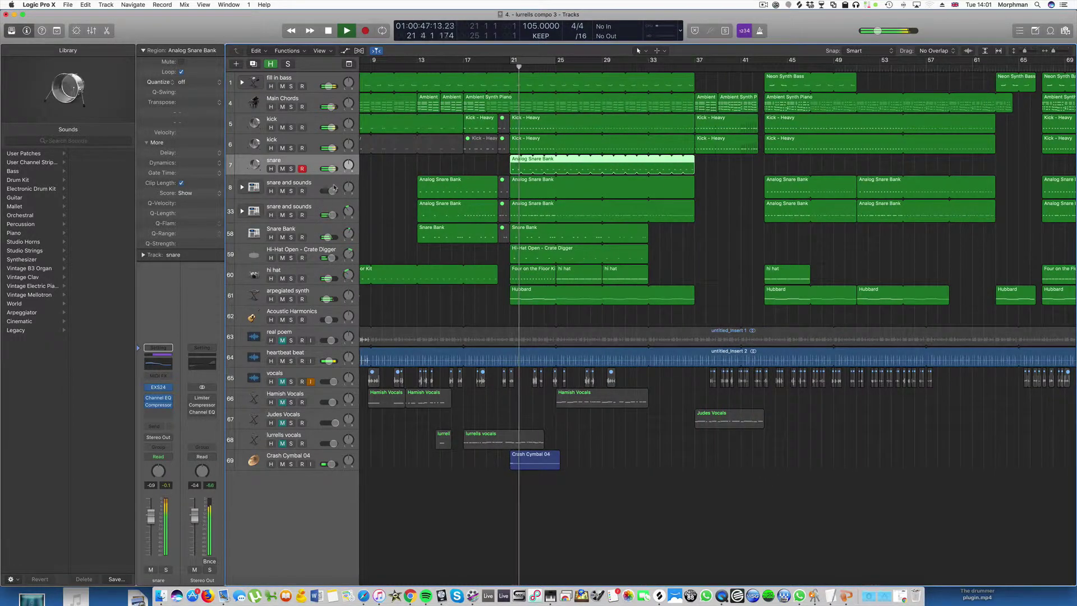
# Step: Switch the snare track to Electronic Snare D1 6 and stop playback
pyautogui.click(140, 390)
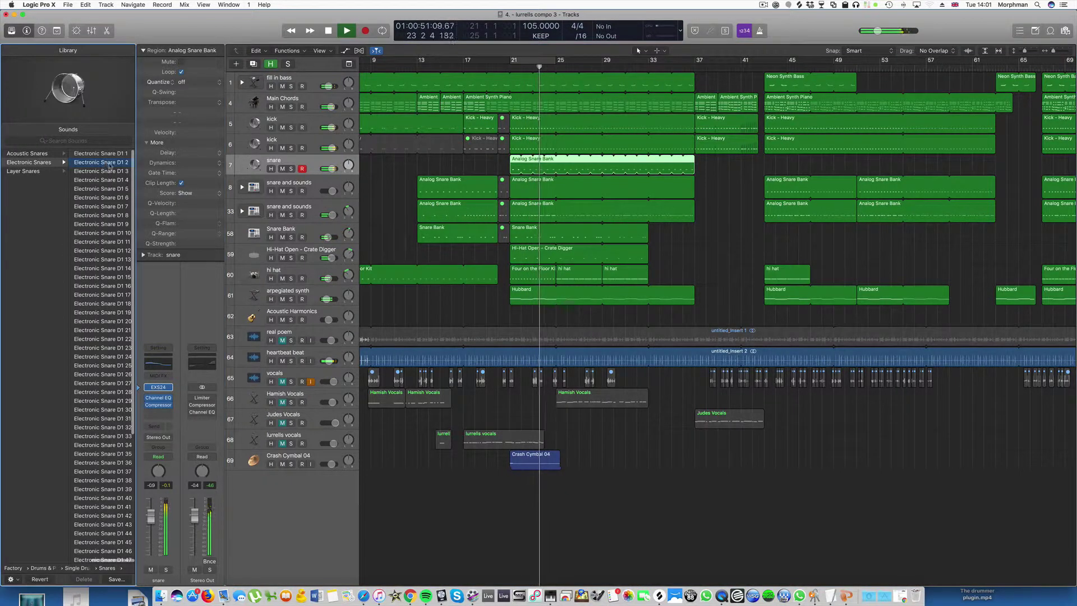
pyautogui.click(98, 197)
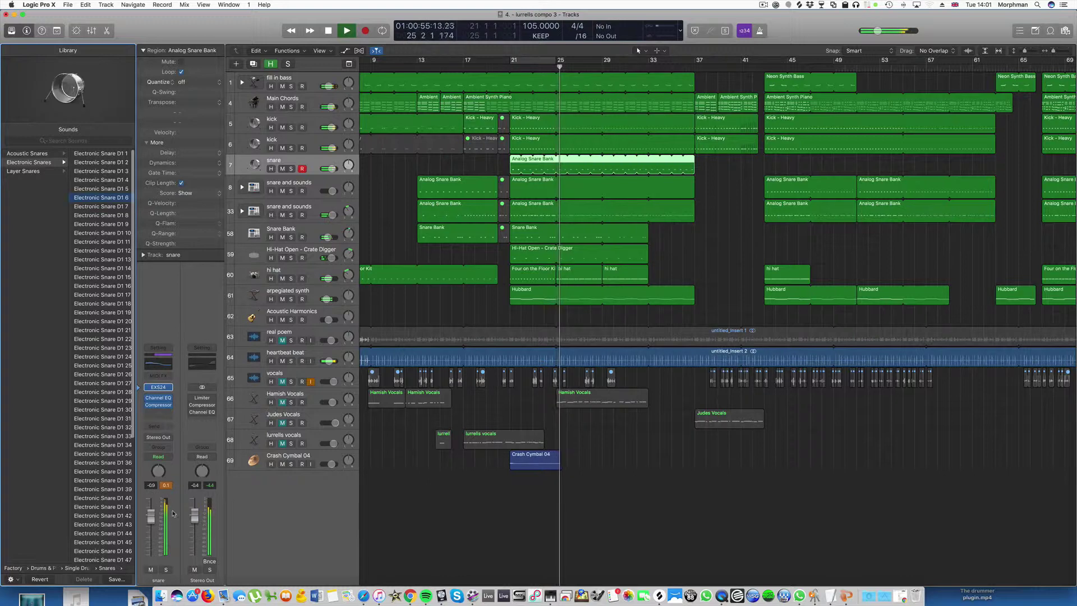
pyautogui.press('space')
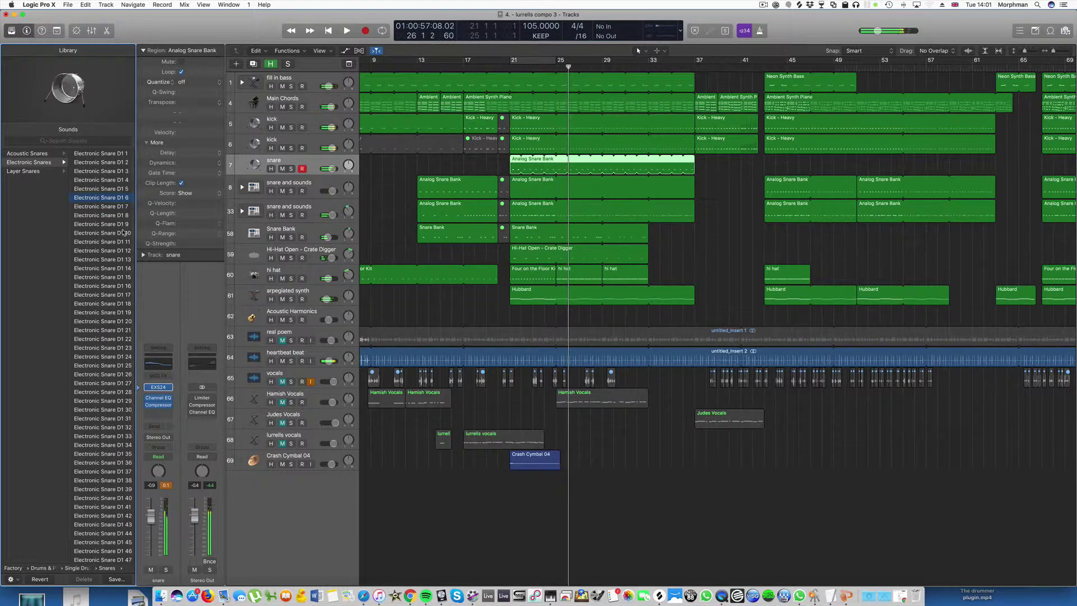
# Step: Unmute the real poem track and the vocals, Hamish, Judes and lurrells tracks
pyautogui.press('p')
pyautogui.press('p')
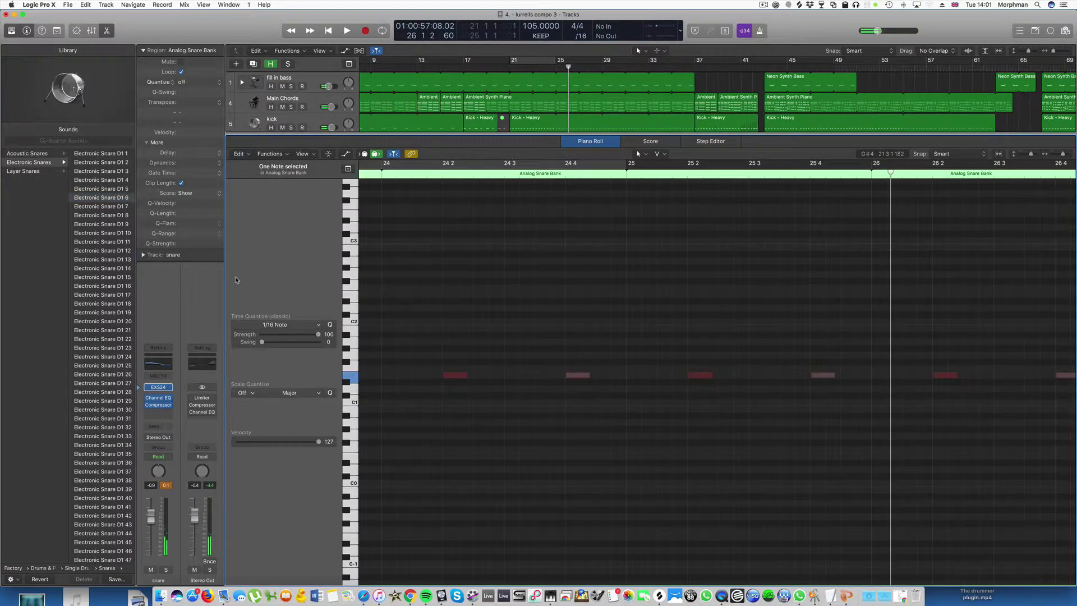
pyautogui.scroll(-5, 476, 293)
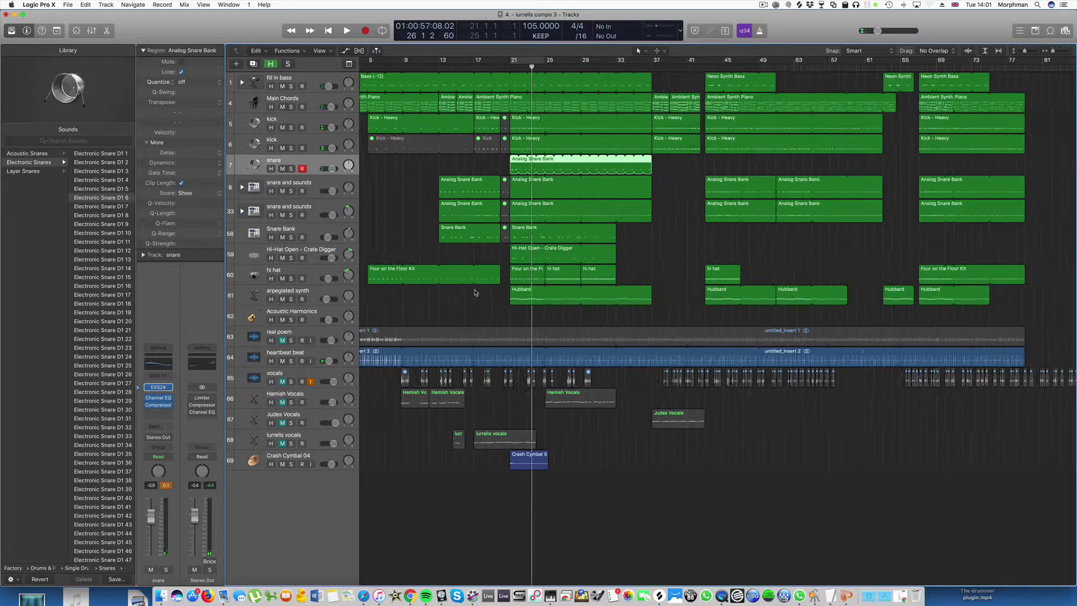
pyautogui.click(283, 340)
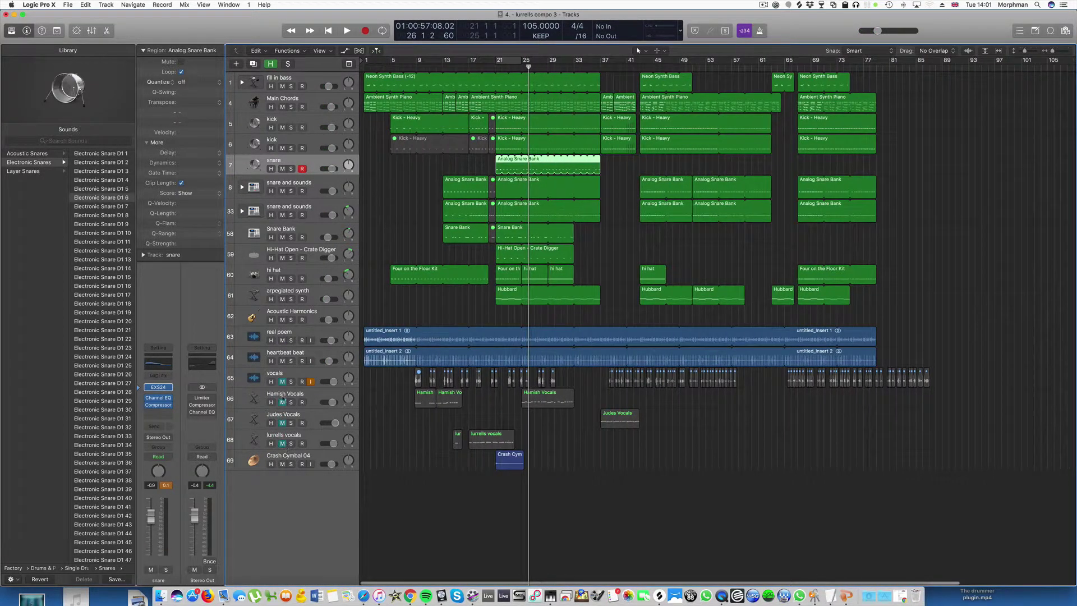
pyautogui.moveTo(283, 382); pyautogui.dragTo(283, 442)
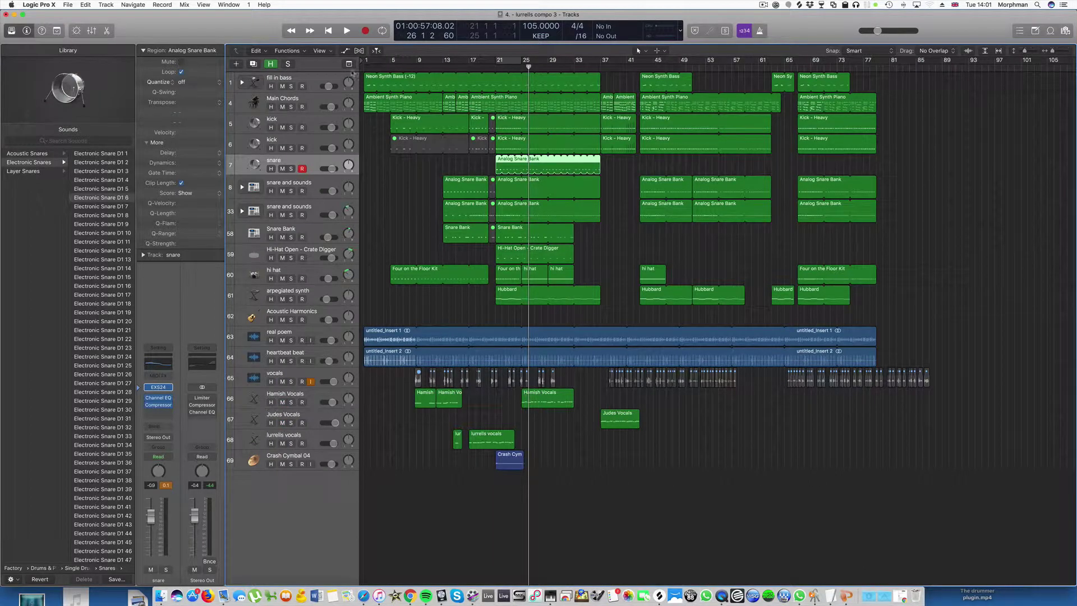
# Step: Play the arrangement from bar 1 and select the untitled_Insert 1 region on real poem
pyautogui.click(365, 68)
pyautogui.press('space')
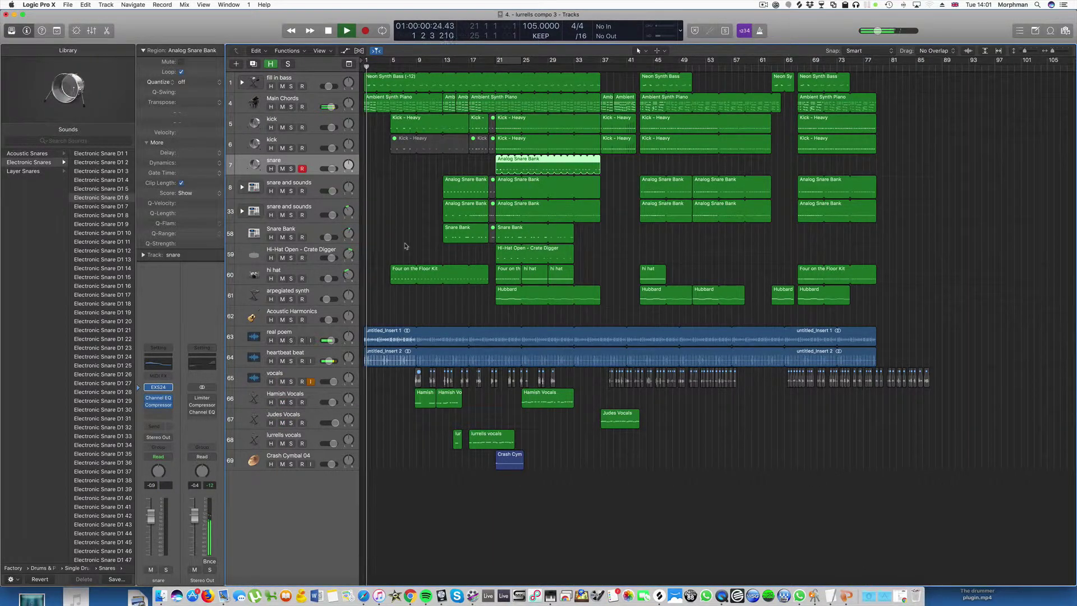
pyautogui.scroll(3, 405, 245)
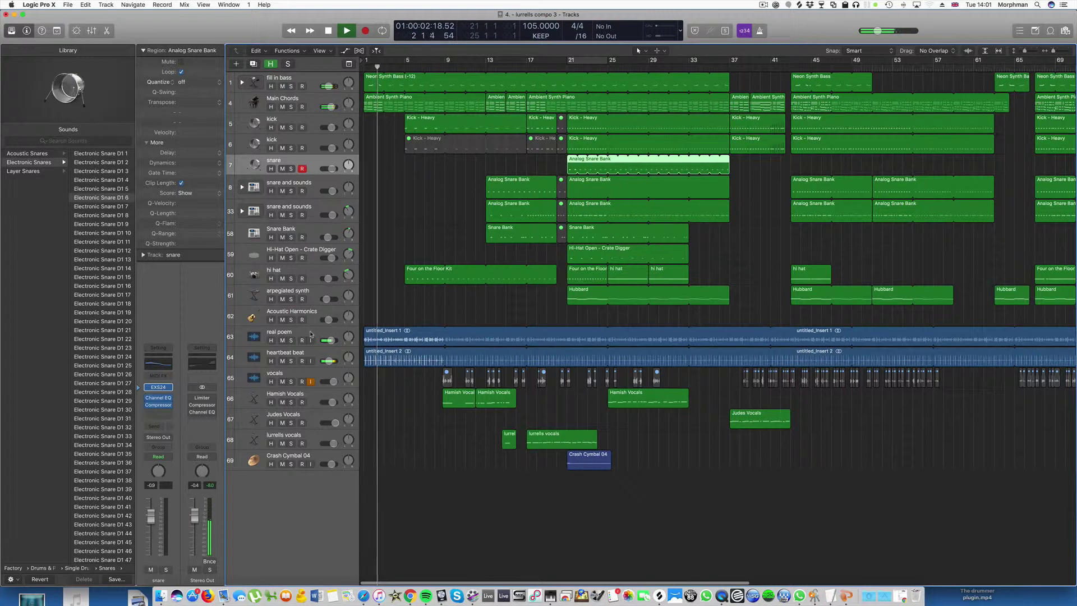
pyautogui.click(310, 334)
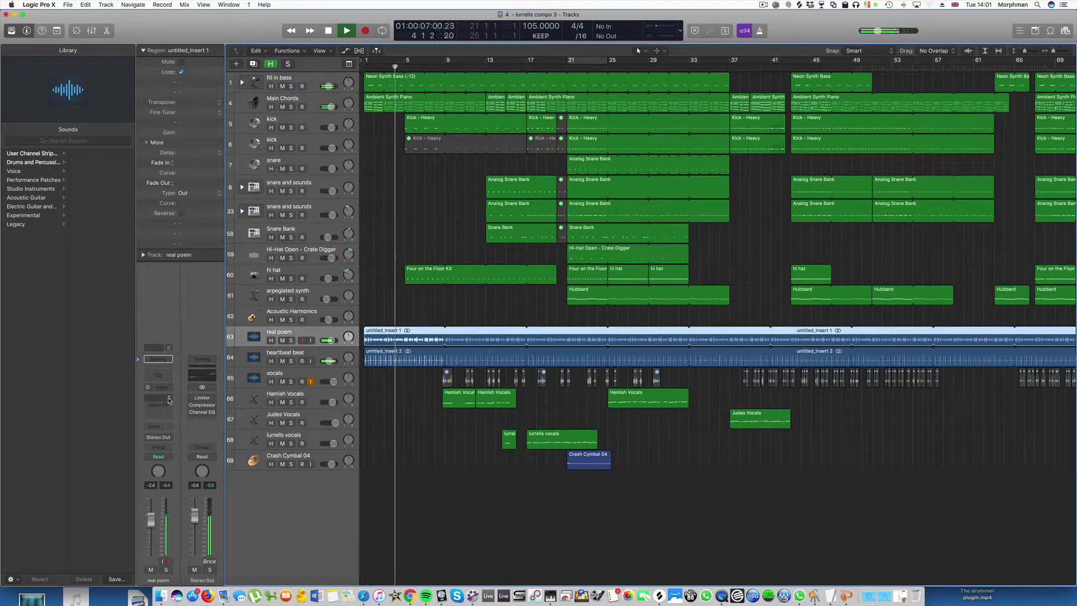
# Step: Zoom in on bars 1–11 with taller track rows and replay the poem from the start
pyautogui.press('space')
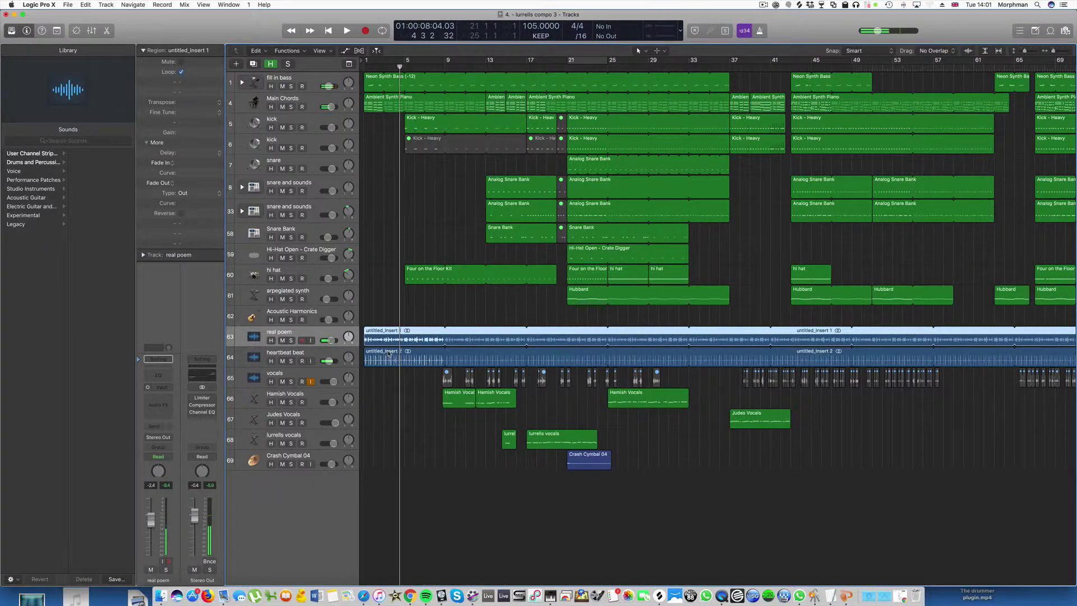
pyautogui.press('super+Right')
pyautogui.press('super+Right')
pyautogui.press('super+Right')
pyautogui.press('super+Right')
pyautogui.press('super+Right')
pyautogui.hscroll(-3, 392, 354)
pyautogui.press('super+Down')
pyautogui.press('super+Down')
pyautogui.press('super+Down')
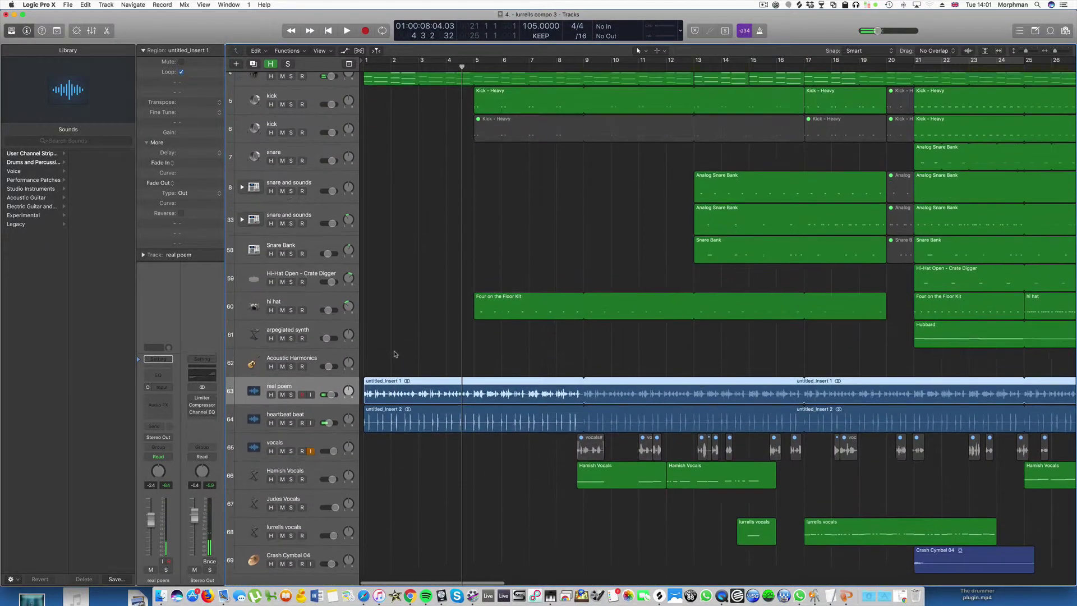
pyautogui.press('super+Down')
pyautogui.press('super+Right')
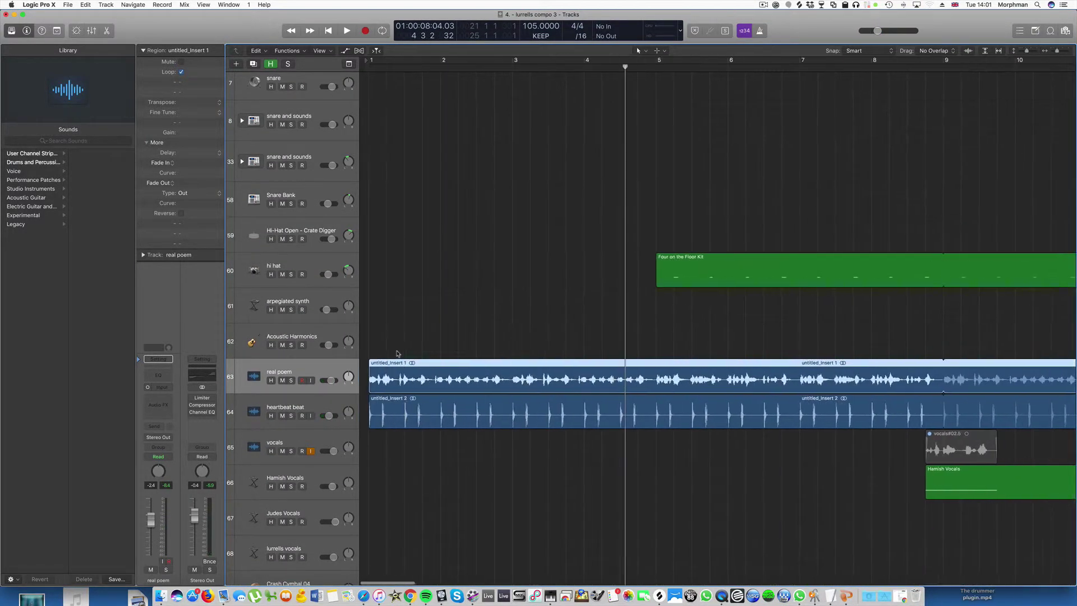
pyautogui.press('super+Left')
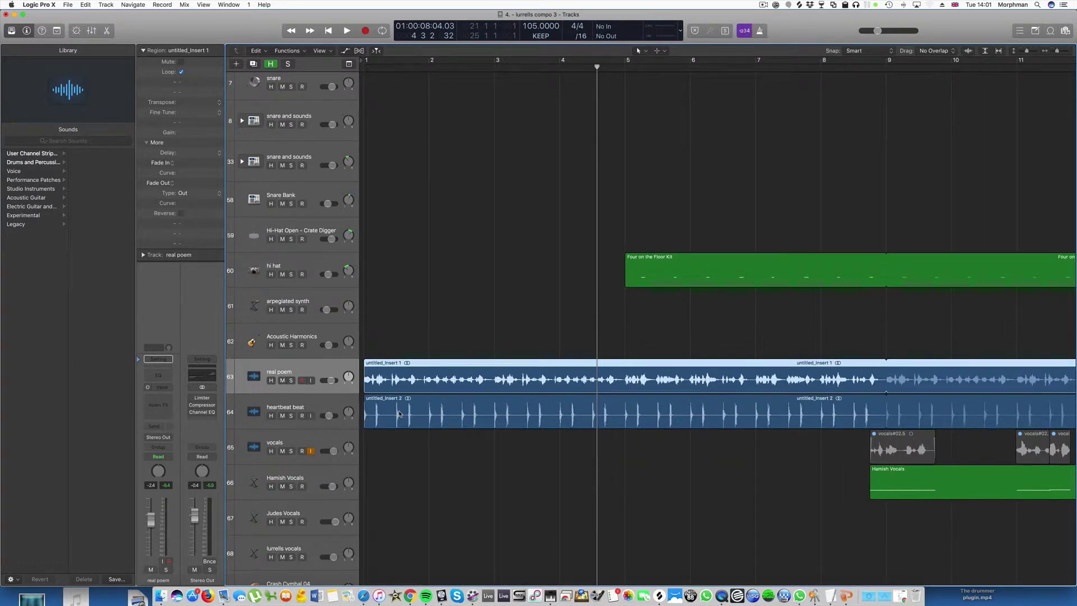
pyautogui.press('Return')
pyautogui.press('space')
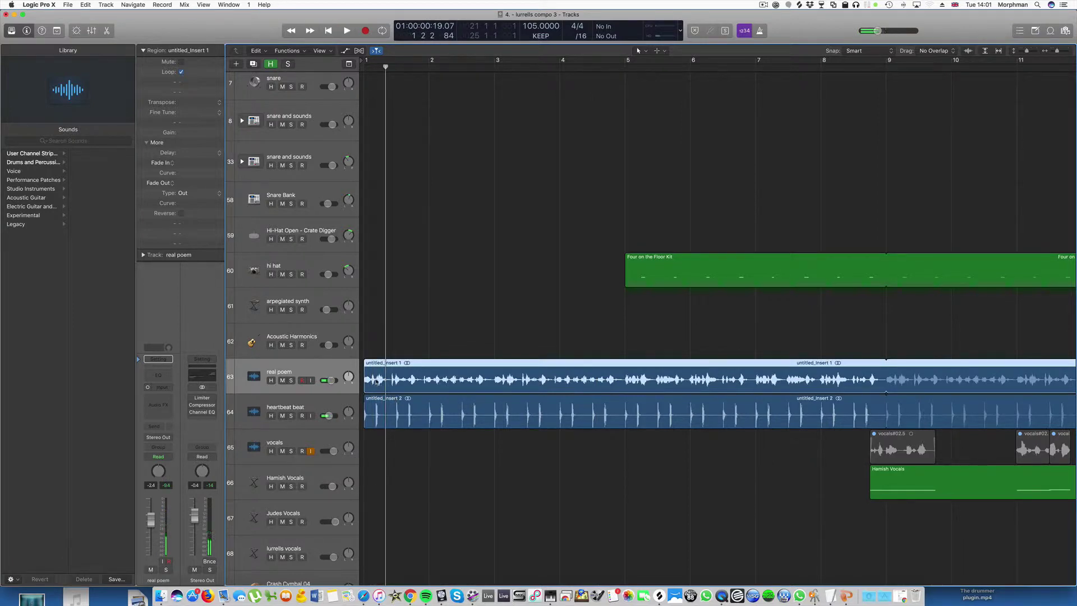
# Step: Split two short slices from the poem's opening and select both of them
pyautogui.moveTo(377, 381); pyautogui.dragTo(384, 381)
pyautogui.click(383, 381)
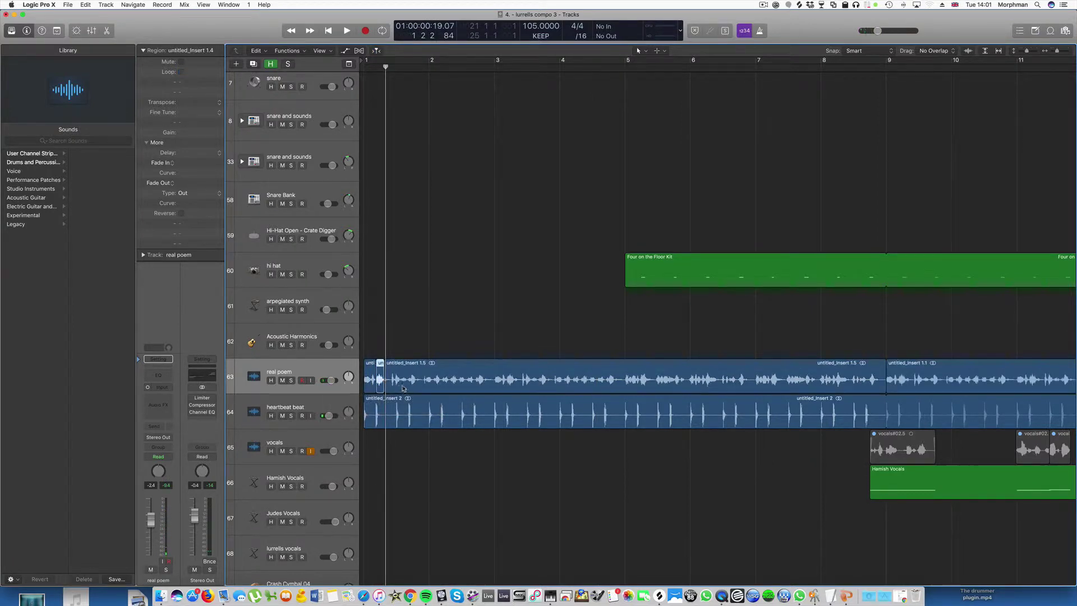
pyautogui.press('Return')
pyautogui.press('space')
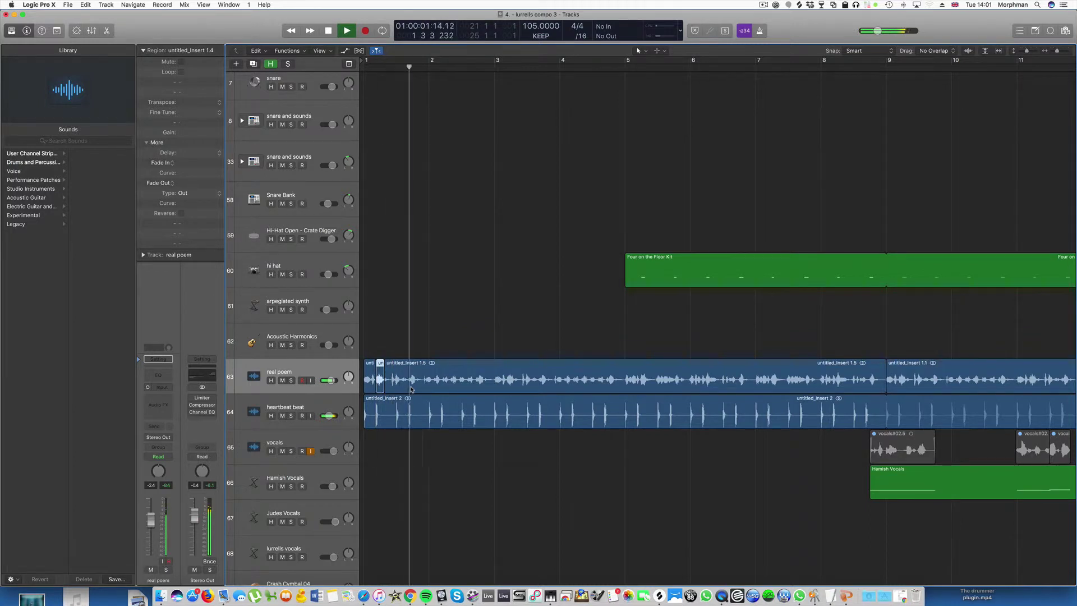
pyautogui.press('space')
pyautogui.moveTo(409, 385); pyautogui.dragTo(420, 386)
pyautogui.click(414, 386)
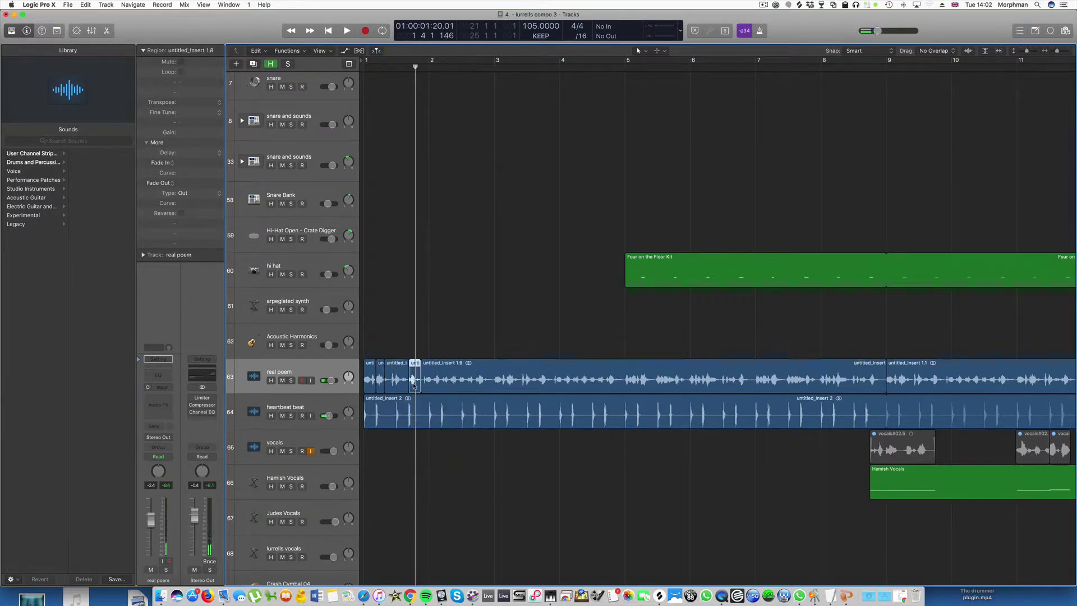
pyautogui.keyDown('shift'); pyautogui.click(380, 386); pyautogui.keyUp('shift')
# Step: Convert the two selected poem slices to a new sampler track using Regions as zone source
pyautogui.rightClick(381, 386)
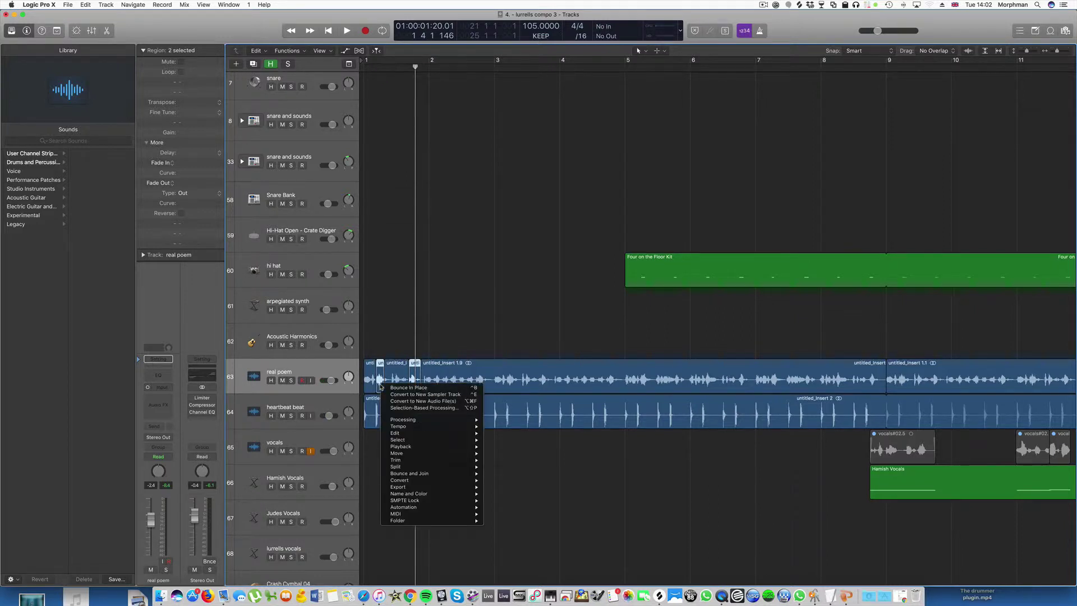
pyautogui.click(425, 394)
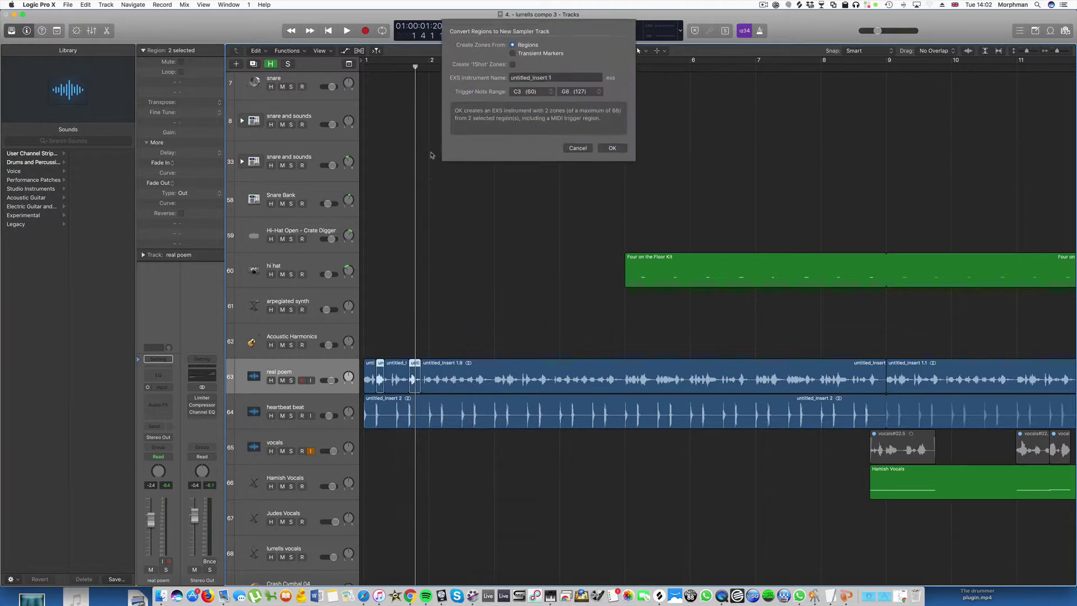
pyautogui.click(611, 148)
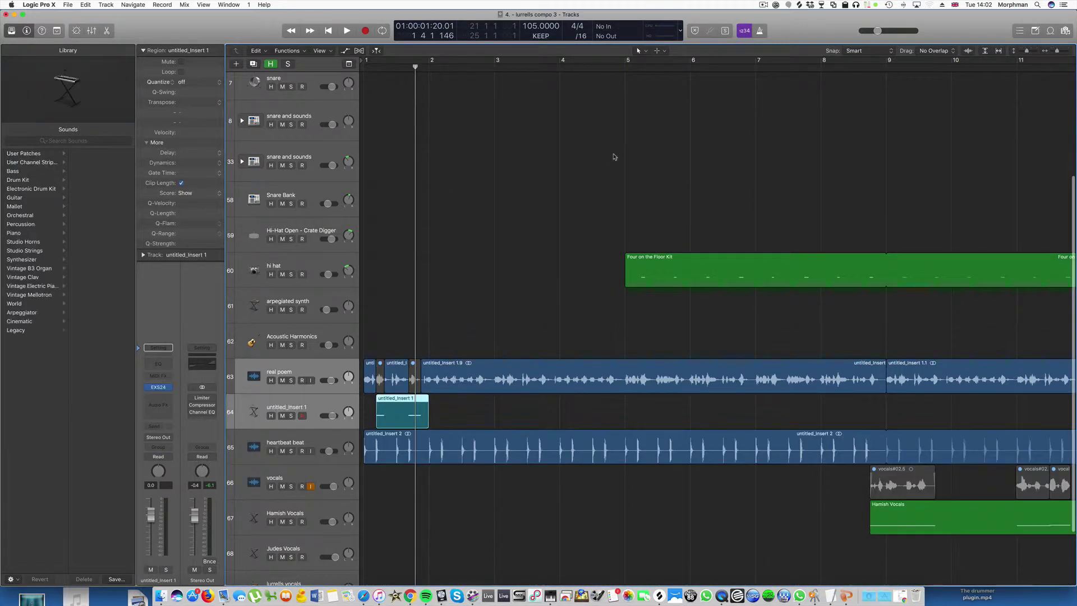
# Step: Check the untitled_Insert 1.4 and 1.8 slices, then select the new sampler track's MIDI region
pyautogui.click(382, 381)
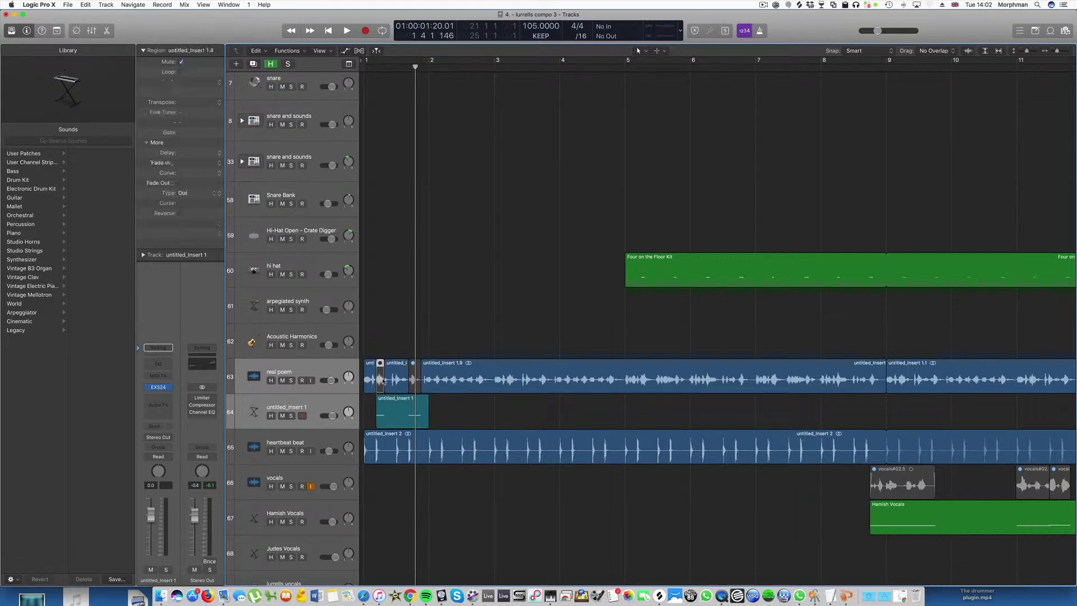
pyautogui.click(415, 378)
pyautogui.click(433, 419)
pyautogui.click(308, 408)
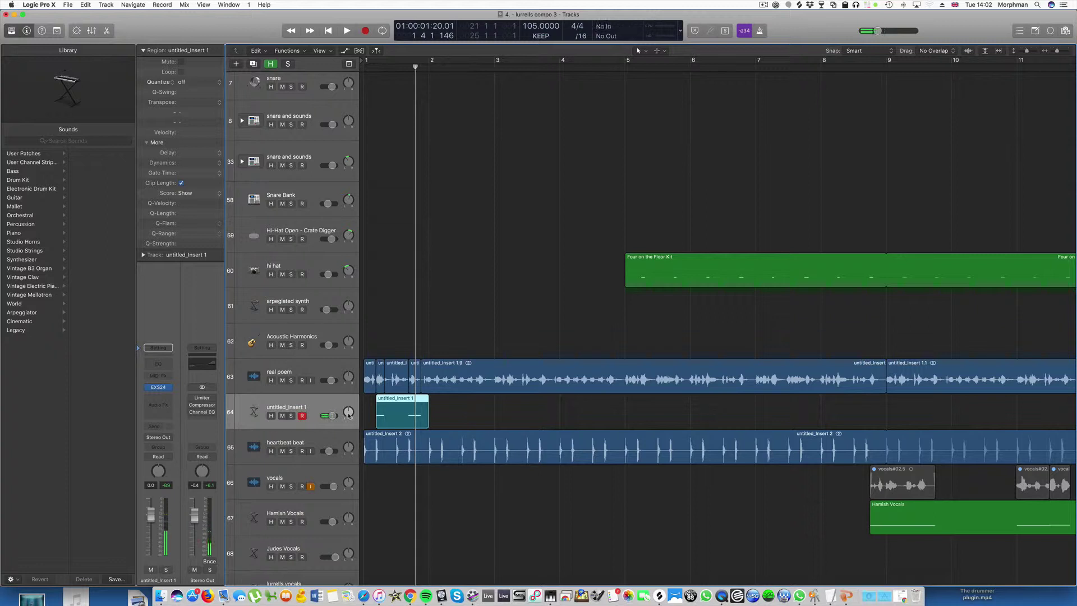
# Step: Delete the sampler's MIDI region, add a Stereo Echo, mute real poem, and start playback
pyautogui.press('Delete')
pyautogui.click(169, 399)
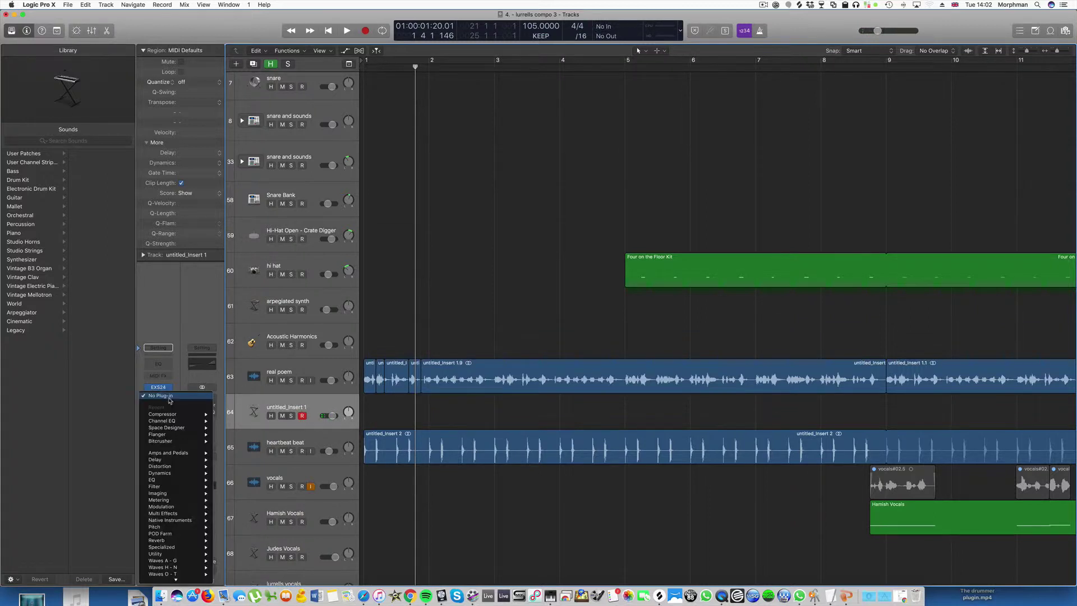
pyautogui.moveTo(169, 463)
pyautogui.moveTo(241, 466)
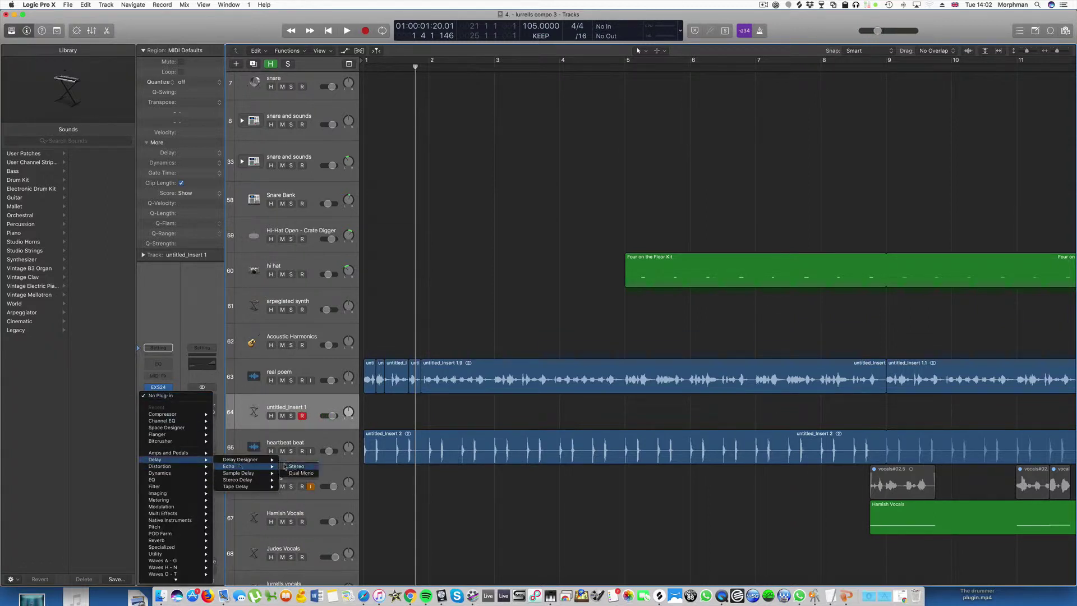
pyautogui.click(296, 466)
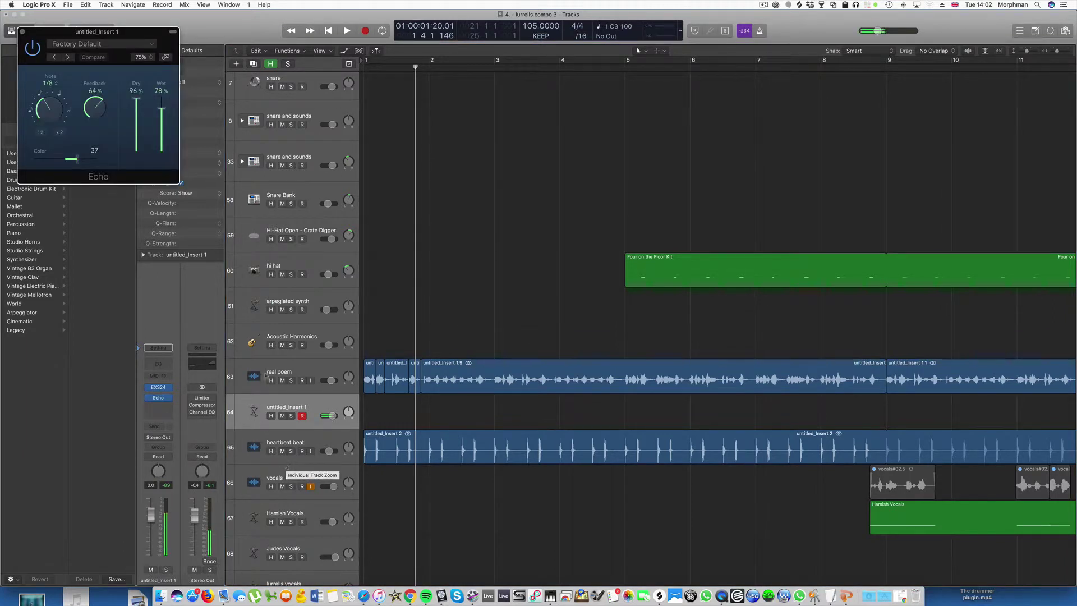
pyautogui.click(282, 380)
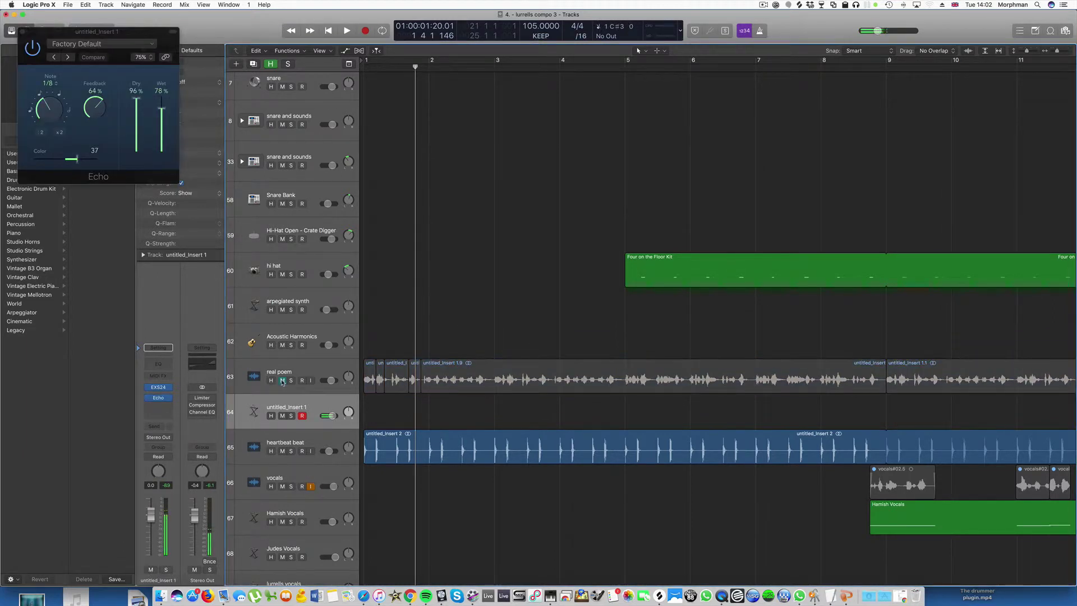
pyautogui.press('space')
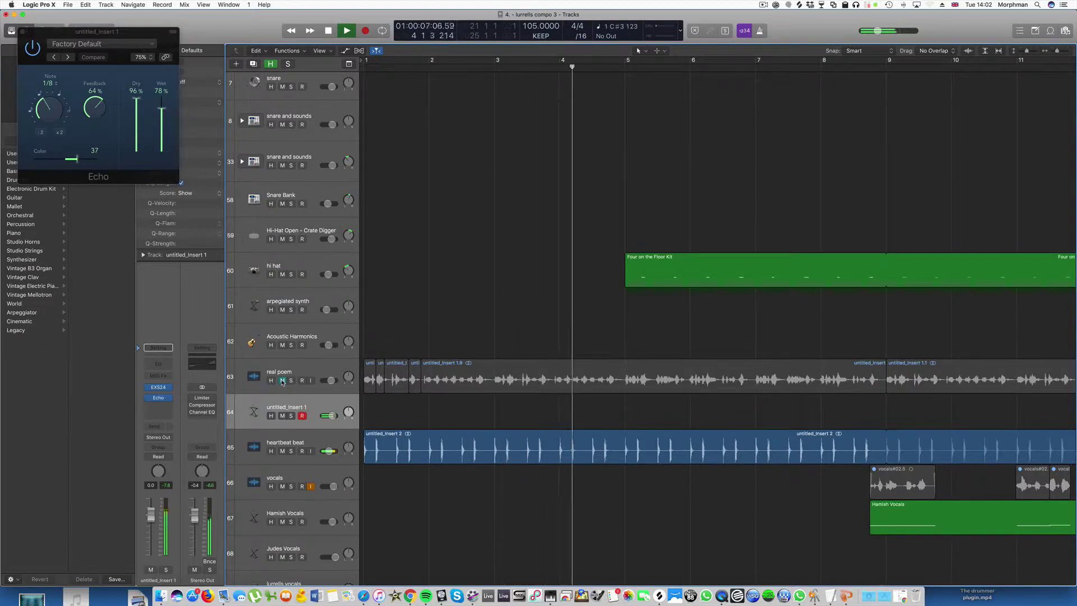
# Step: Stop playback and zoom out to see the whole arrangement
pyautogui.press('space')
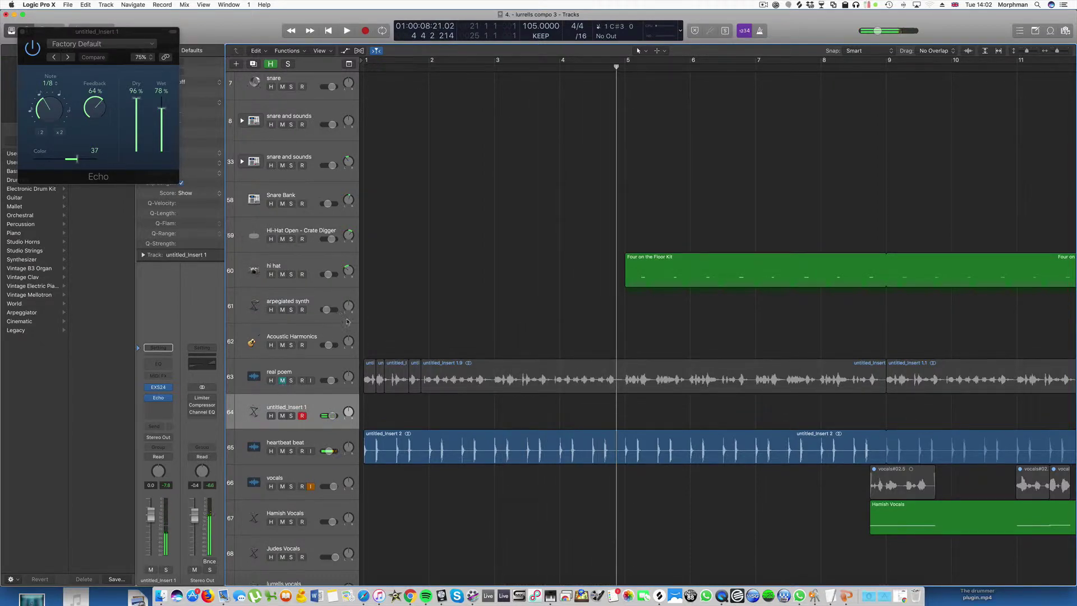
pyautogui.press('super+Left')
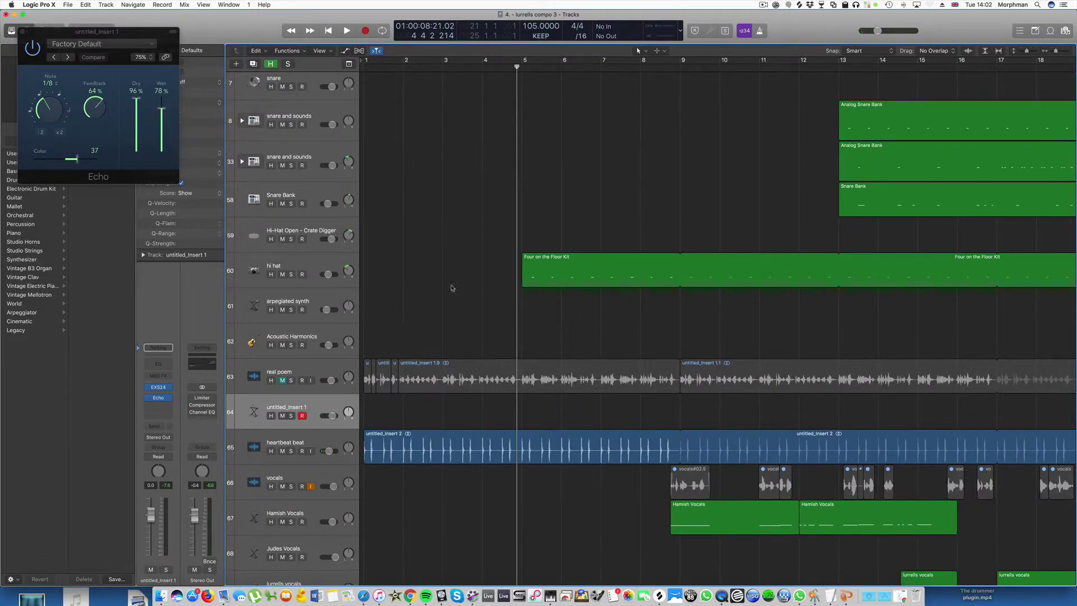
pyautogui.press('super+Left')
pyautogui.press('super+Left')
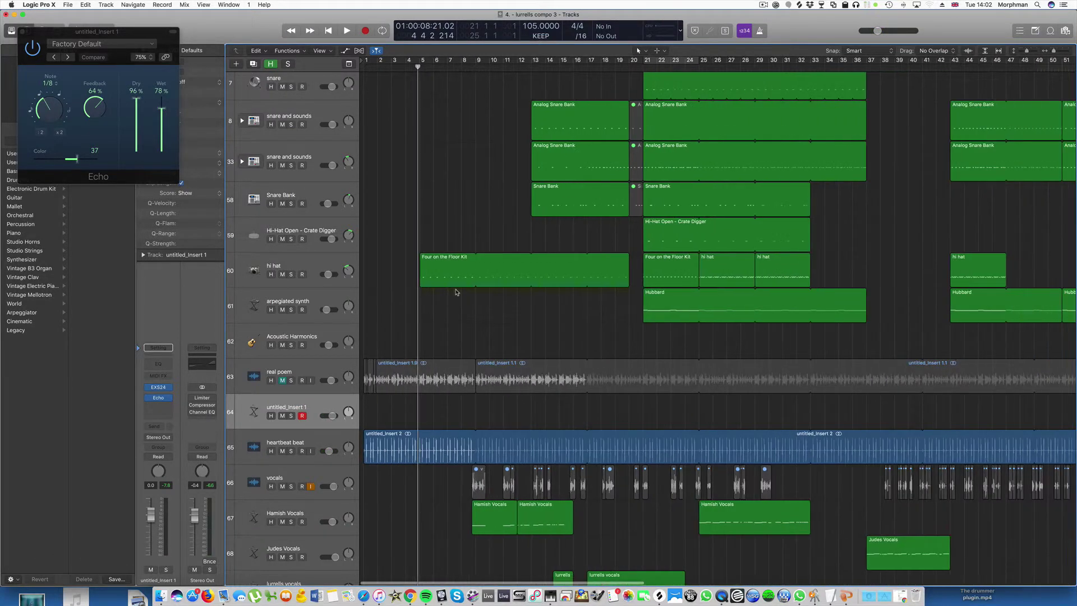
pyautogui.press('super+Up')
pyautogui.press('super+Left')
pyautogui.press('super+Left')
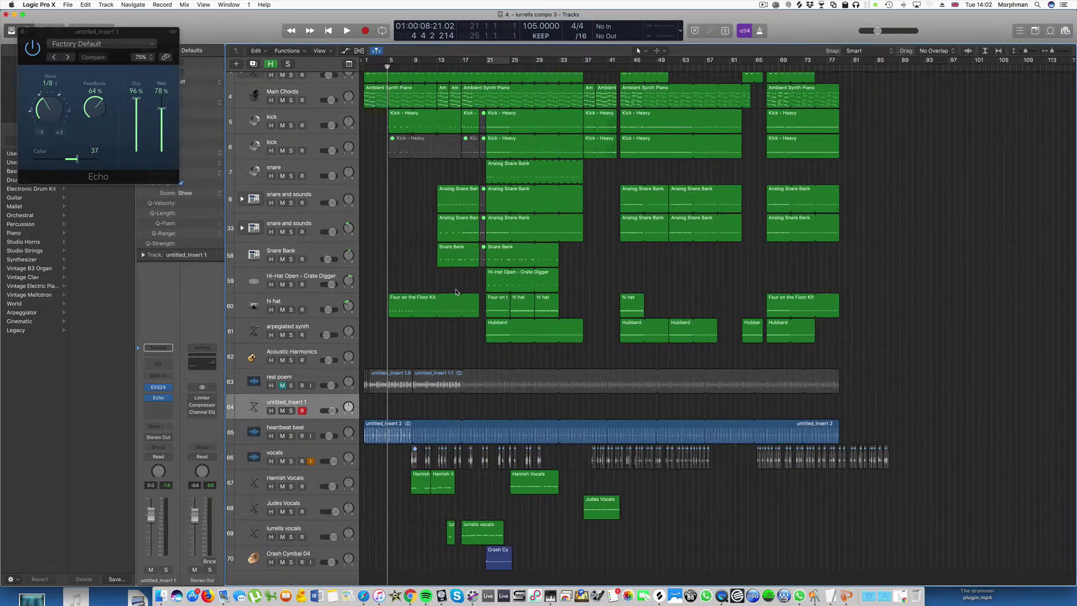
# Step: Unmute real poem and play from bar 41, stopping around bar 47
pyautogui.click(282, 386)
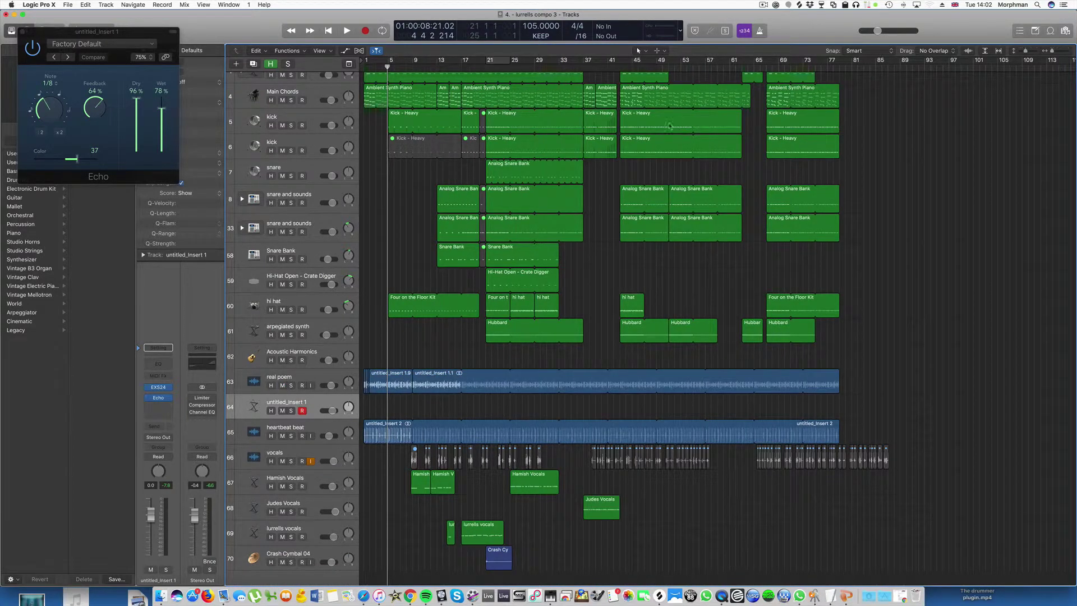
pyautogui.click(609, 70)
pyautogui.press('space')
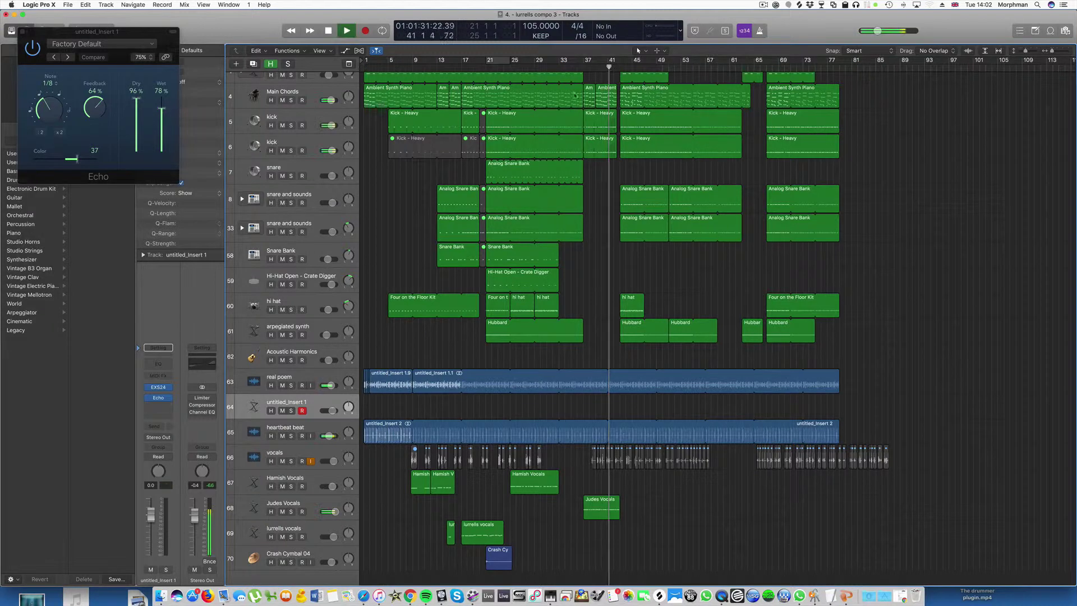
pyautogui.scroll(2, 559, 141)
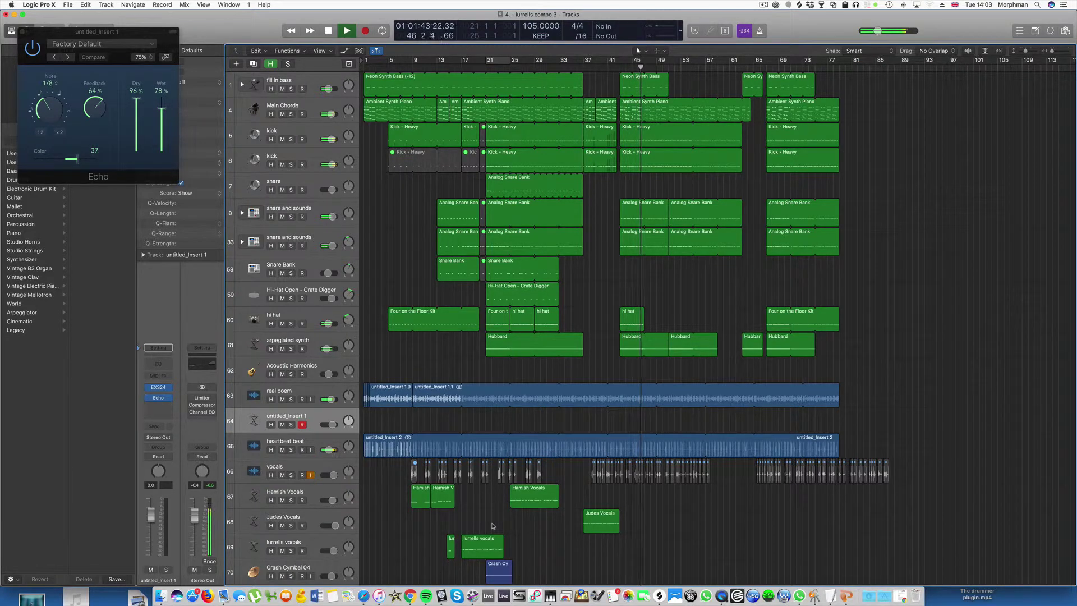
pyautogui.press('space')
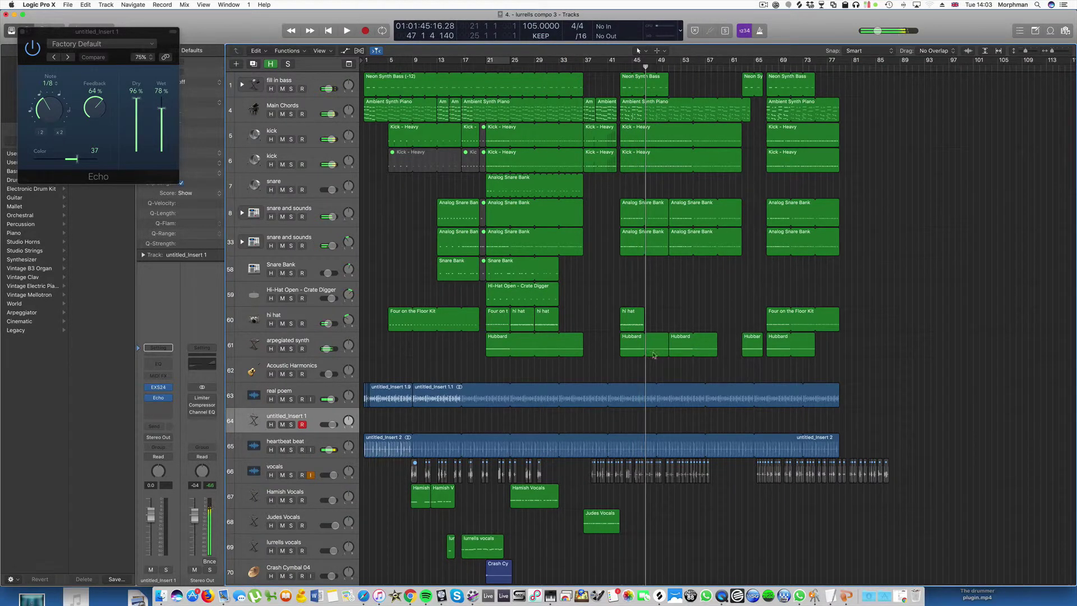
# Step: Select the arpegiated synth track and open its Alchemy instrument in the preset Browse view
pyautogui.click(635, 340)
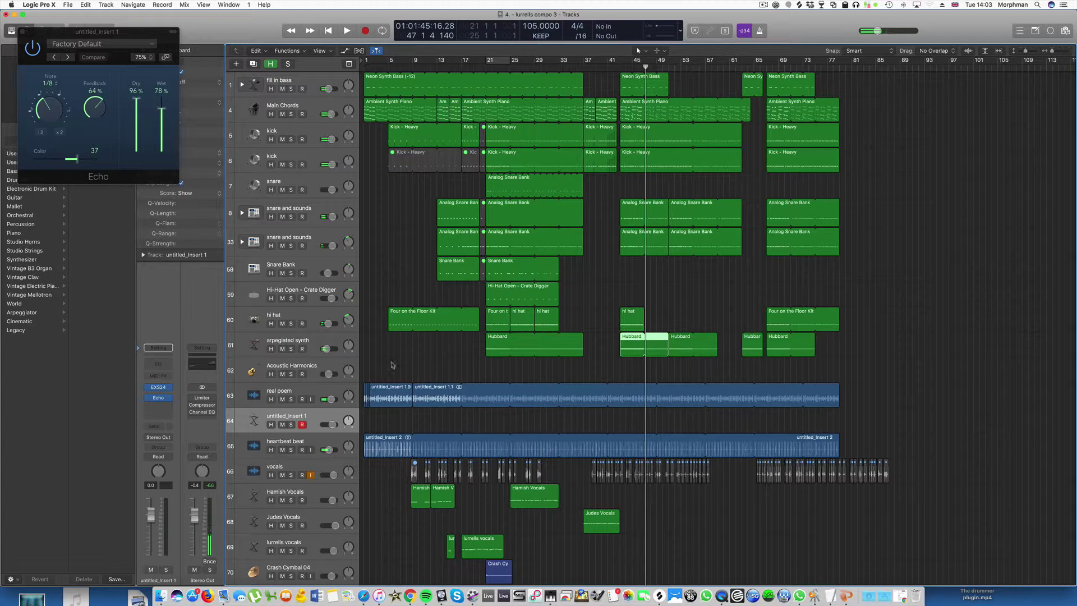
pyautogui.click(313, 340)
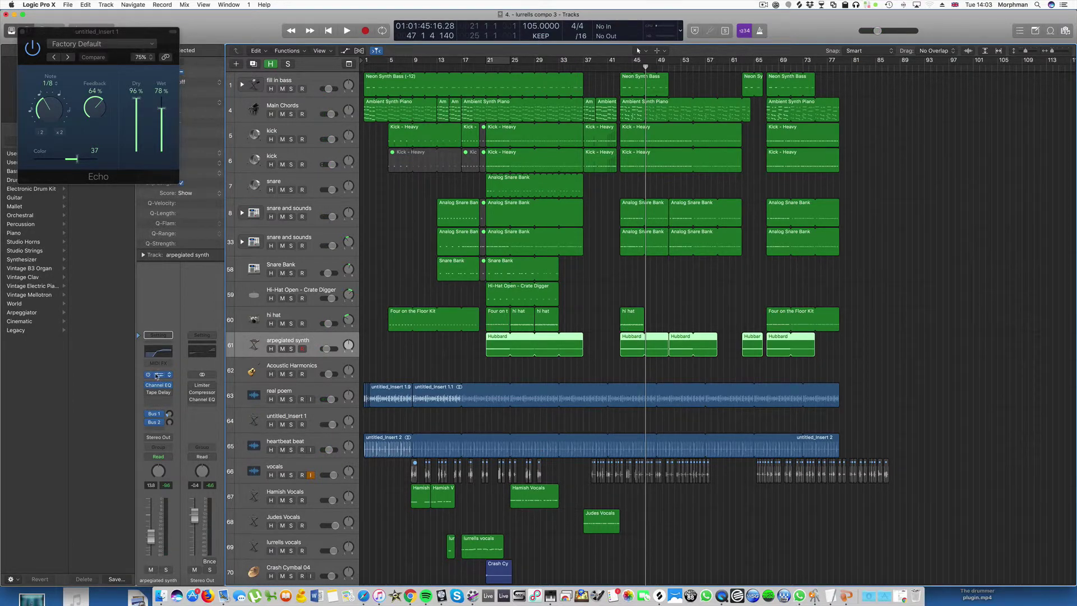
pyautogui.click(173, 372)
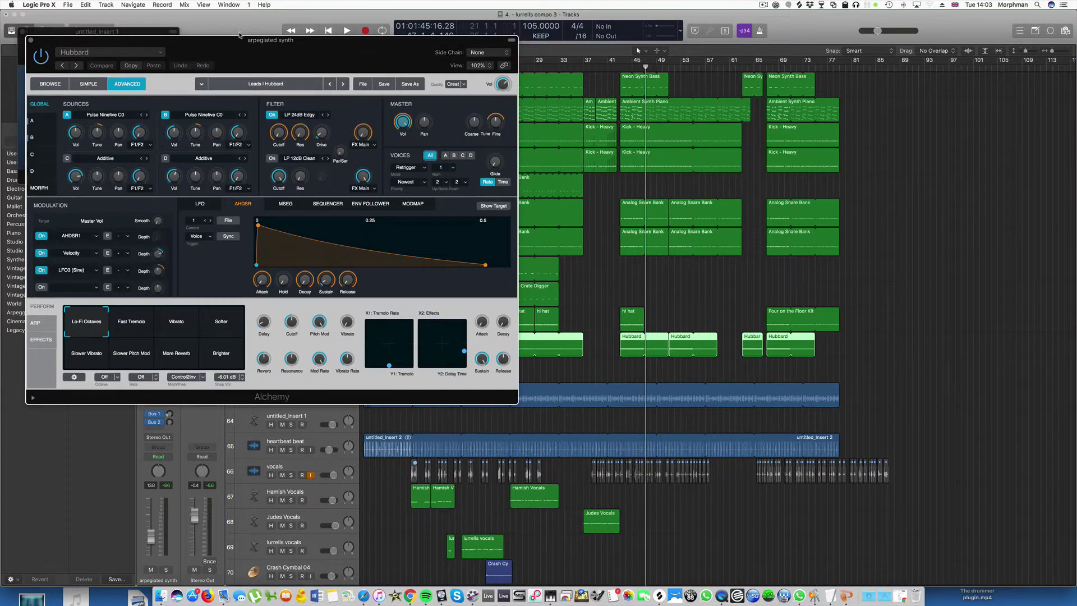
pyautogui.moveTo(239, 36); pyautogui.dragTo(466, 23)
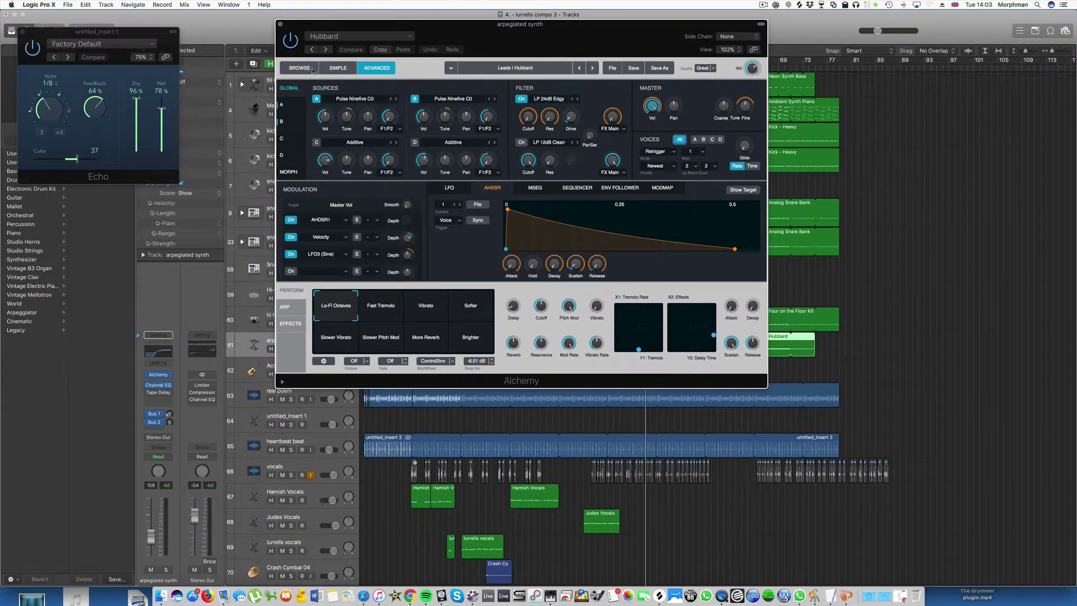
pyautogui.click(299, 68)
# Step: Close the Alchemy and Echo windows and show the synth's Smart Controls knobs
pyautogui.click(280, 24)
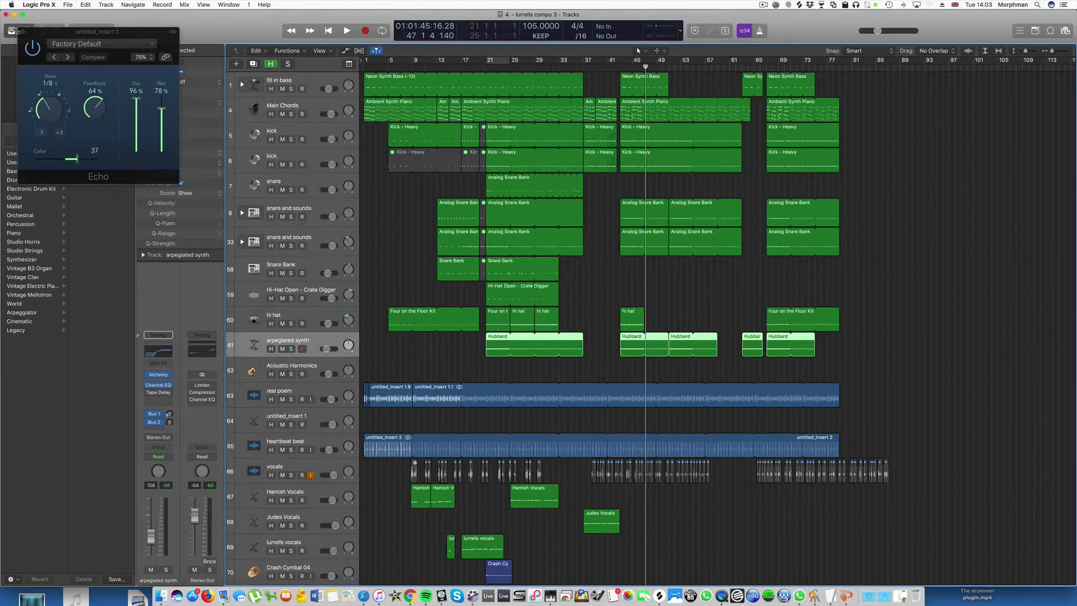
pyautogui.click(21, 31)
pyautogui.click(76, 30)
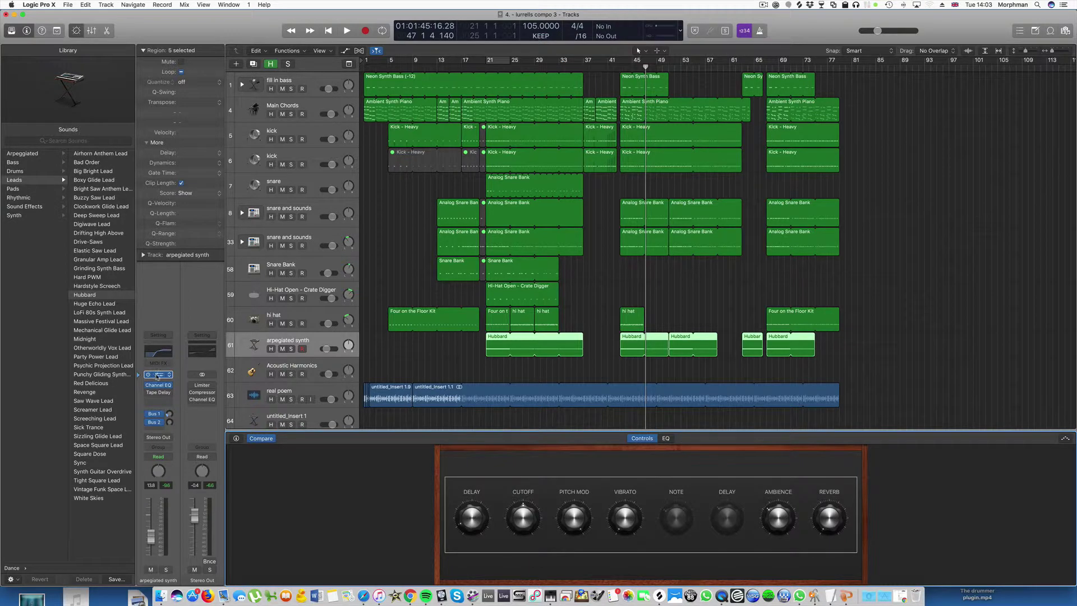
# Step: Reopen Alchemy and set the arpegiated synth track's automation mode to Touch
pyautogui.click(158, 374)
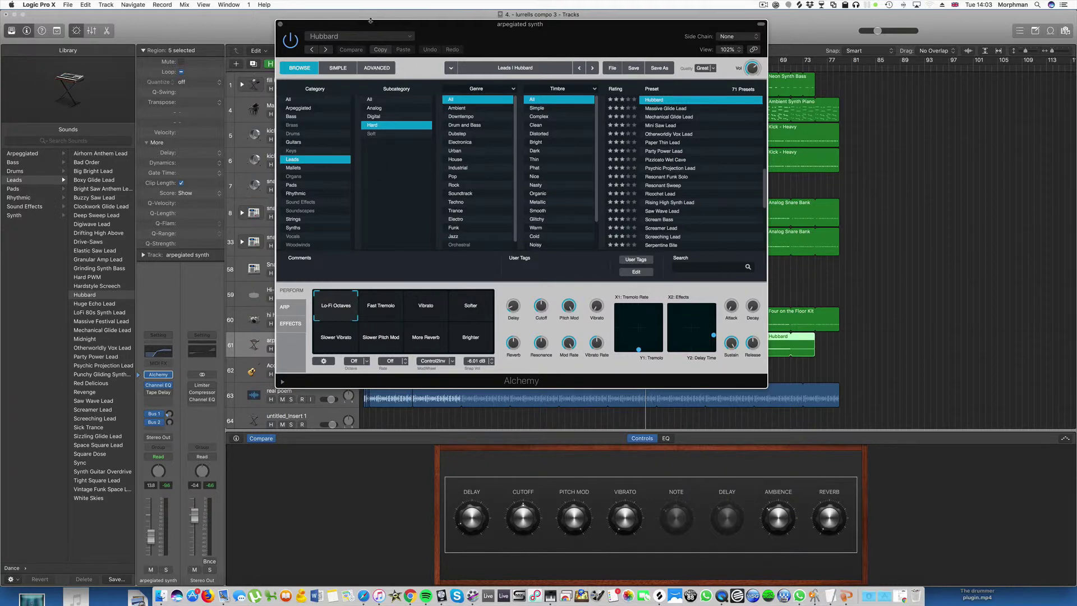
pyautogui.moveTo(370, 21); pyautogui.dragTo(539, 37)
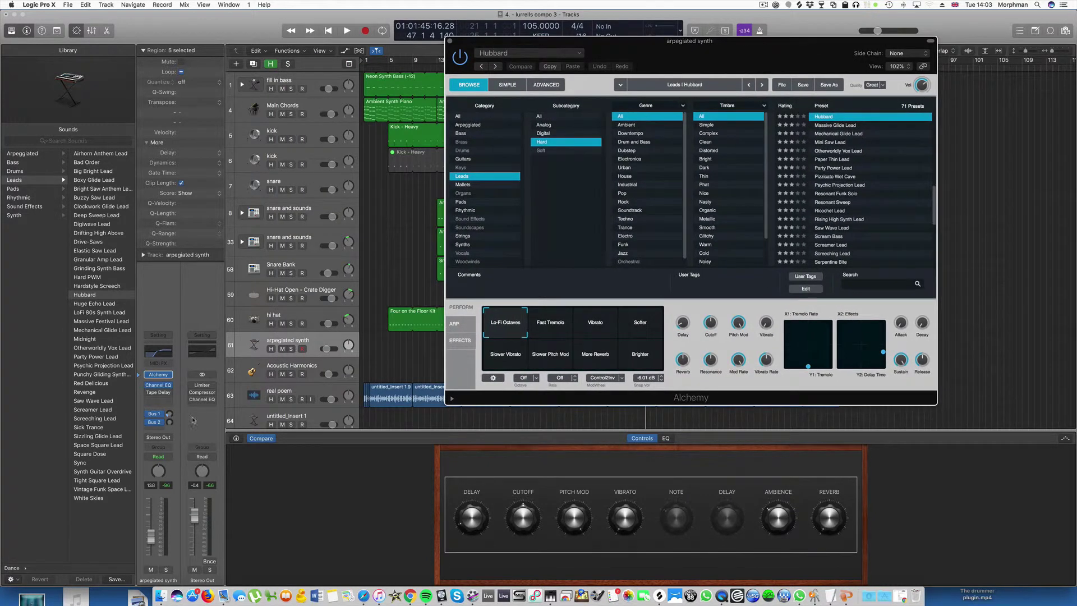
pyautogui.click(158, 457)
pyautogui.click(158, 466)
pyautogui.moveTo(663, 52); pyautogui.dragTo(890, 56)
# Step: Play from bar 44 while sweeping the Perform pad toward Fast Tremolo, Vibrato and More Reverb
pyautogui.click(620, 68)
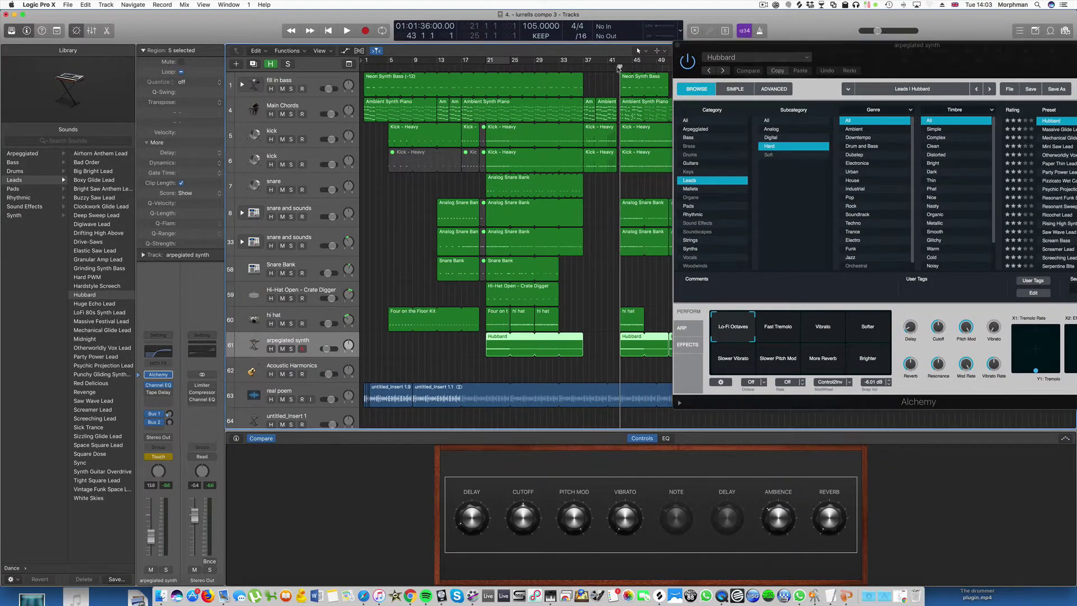
pyautogui.press('space')
pyautogui.click(767, 331)
pyautogui.moveTo(767, 331); pyautogui.dragTo(722, 328)
pyautogui.press('space')
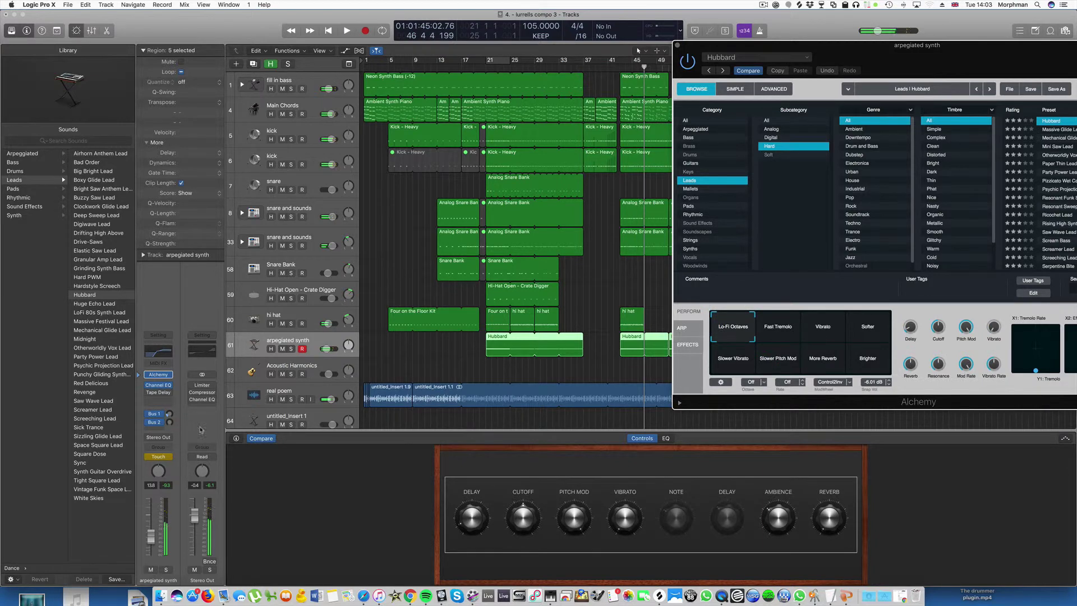
# Step: Switch automation back to Read, replay from bar 42, and close Alchemy
pyautogui.click(158, 456)
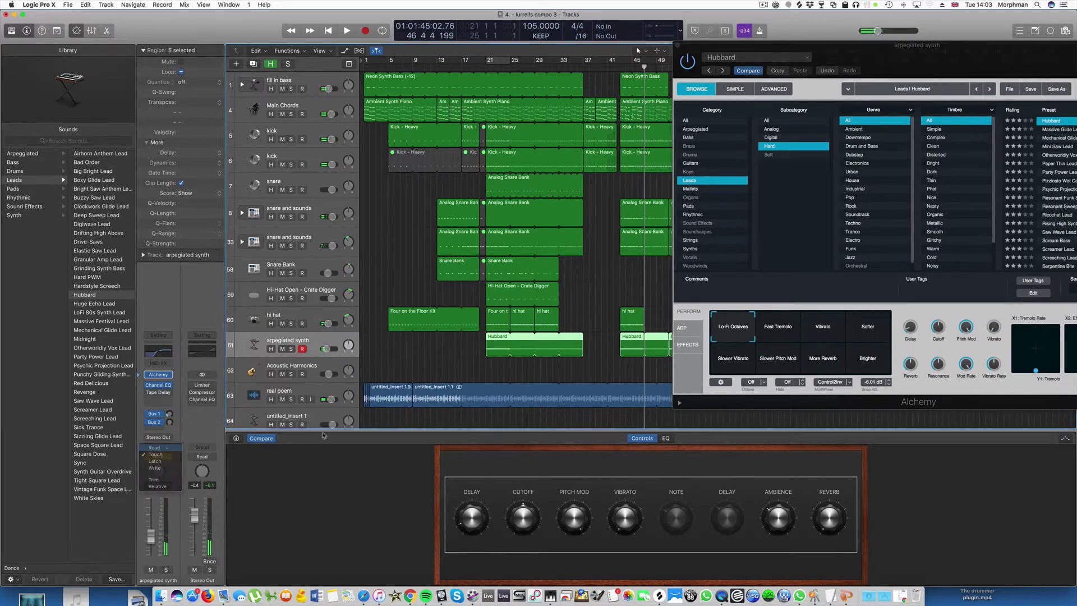
pyautogui.press('Return')
pyautogui.click(617, 66)
pyautogui.press('space')
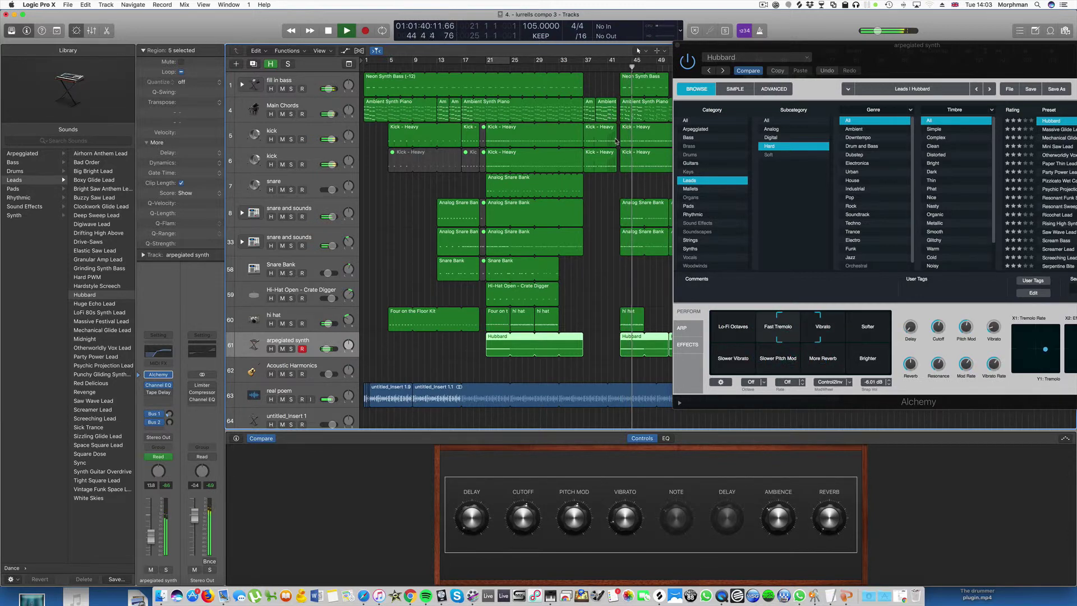
pyautogui.click(677, 45)
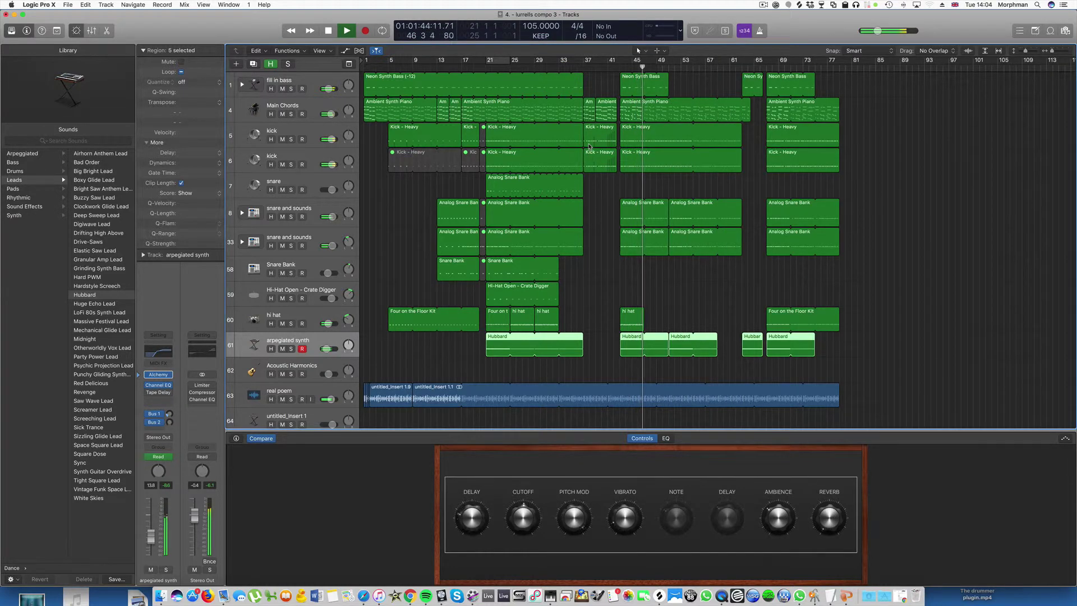
# Step: Stop playback, deselect all regions, and select just the first Hubbard region on the arpegiated synth
pyautogui.press('space')
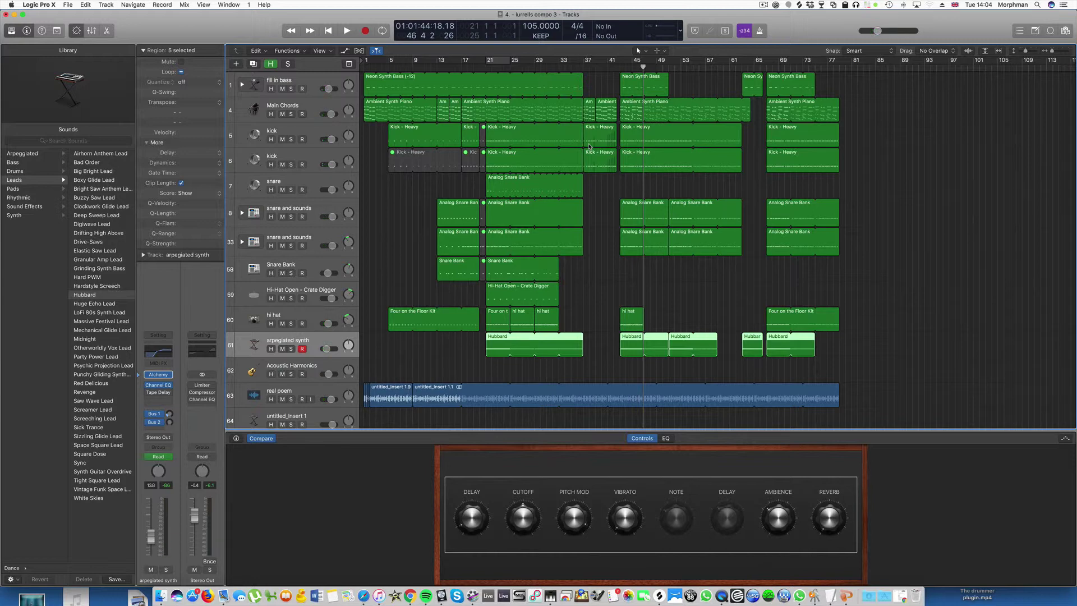
pyautogui.click(567, 372)
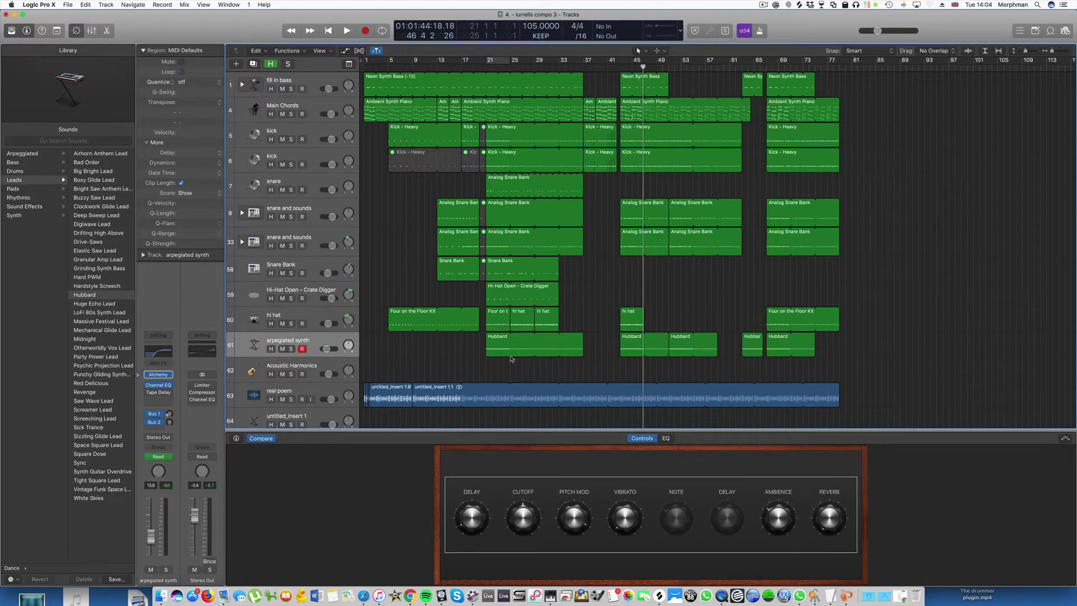
pyautogui.click(496, 343)
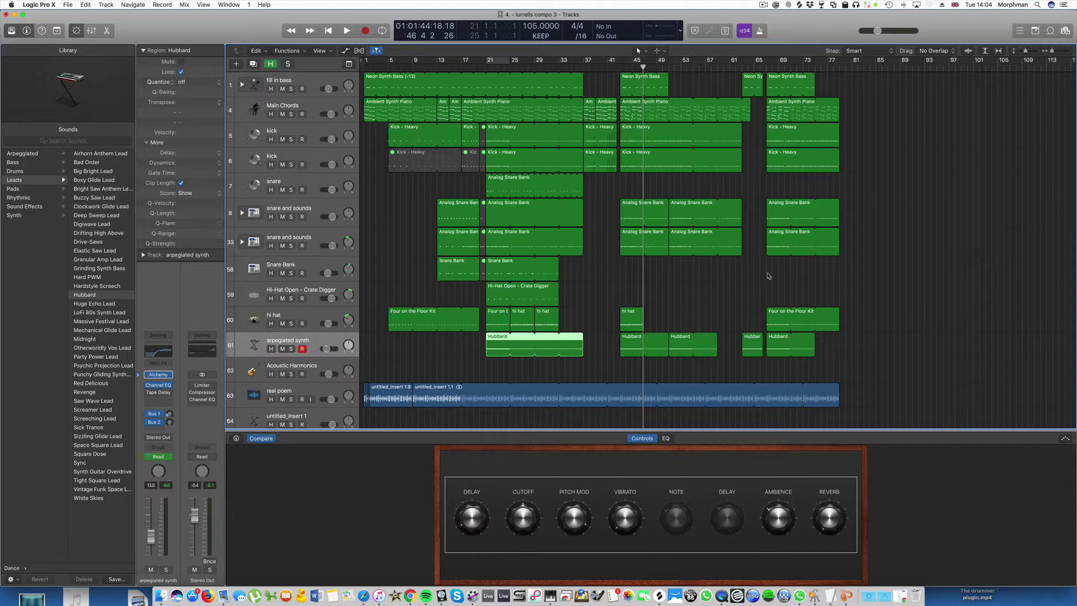
pyautogui.scroll(-5, 768, 276)
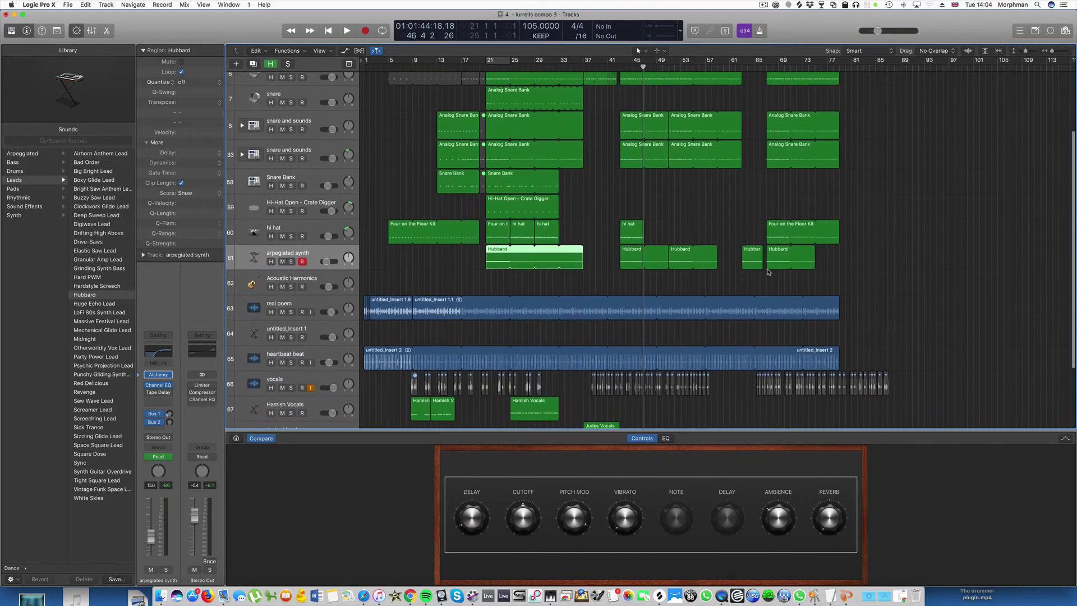
pyautogui.scroll(4, 768, 275)
pyautogui.scroll(2, 761, 272)
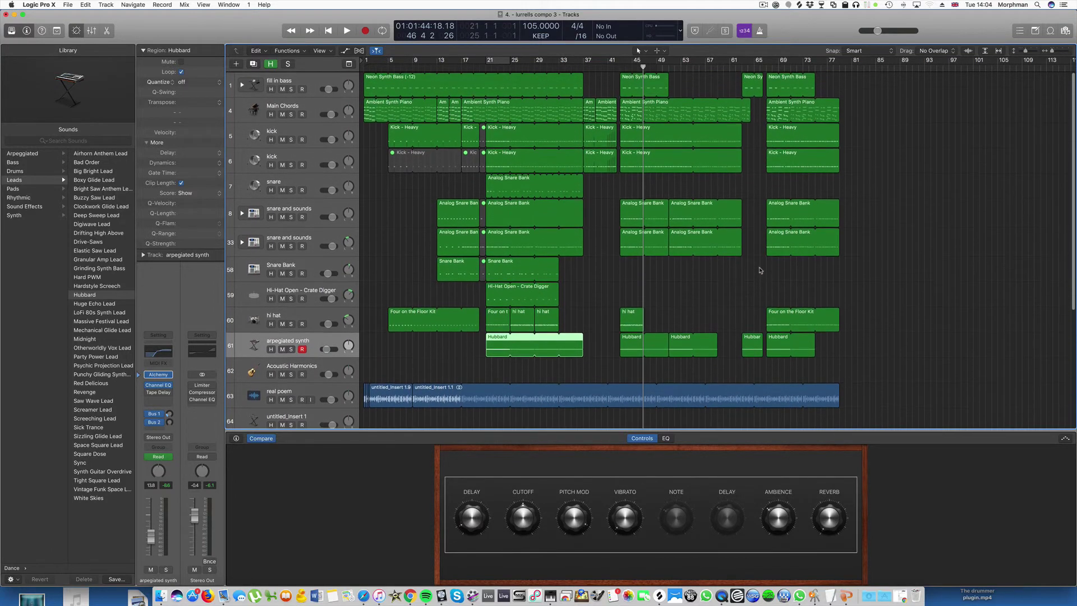